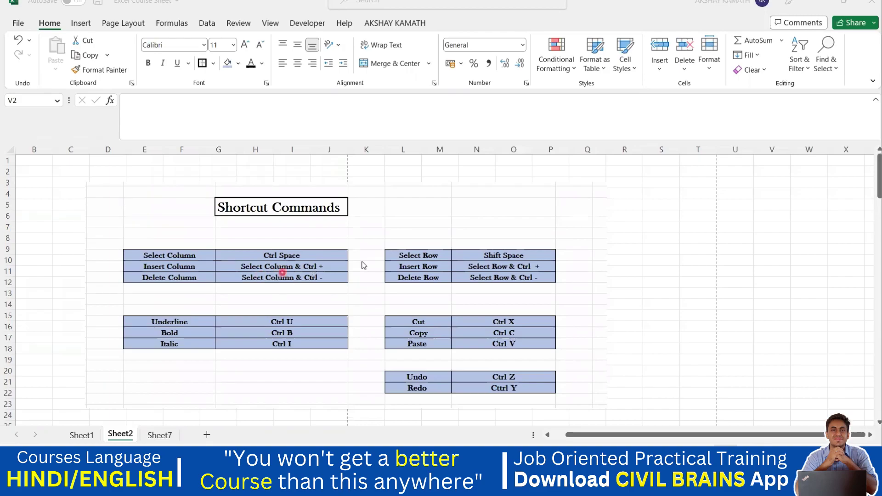
# Enter the test text 'dsdddsd' in cell T9 of Sheet2
pyautogui.hotkey('alt', 'Tab')
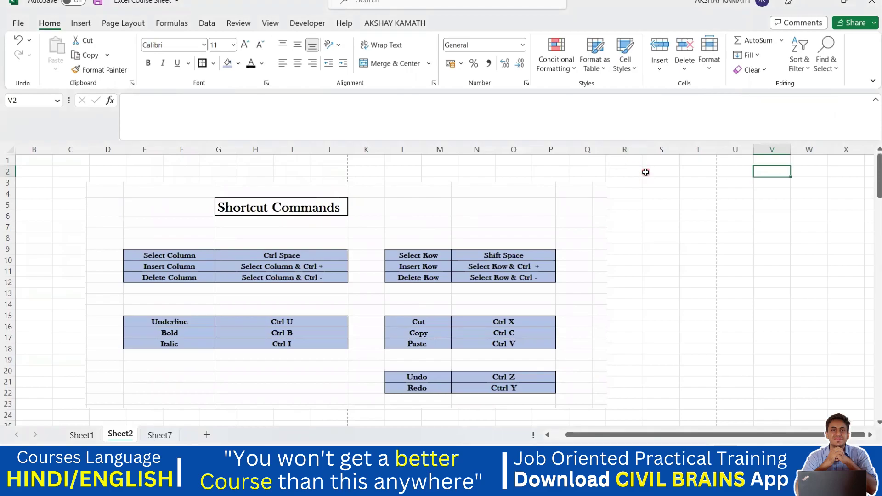
pyautogui.click(688, 248)
pyautogui.write('dsdddsd')
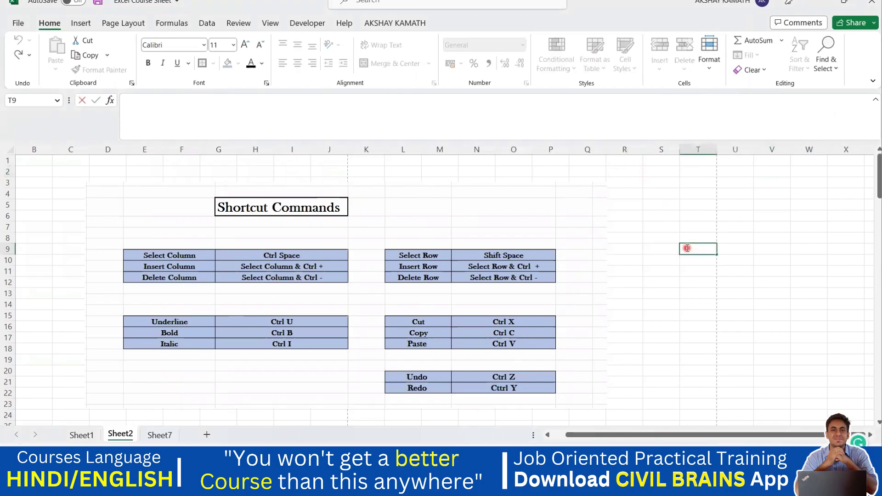
pyautogui.click(698, 287)
pyautogui.click(699, 295)
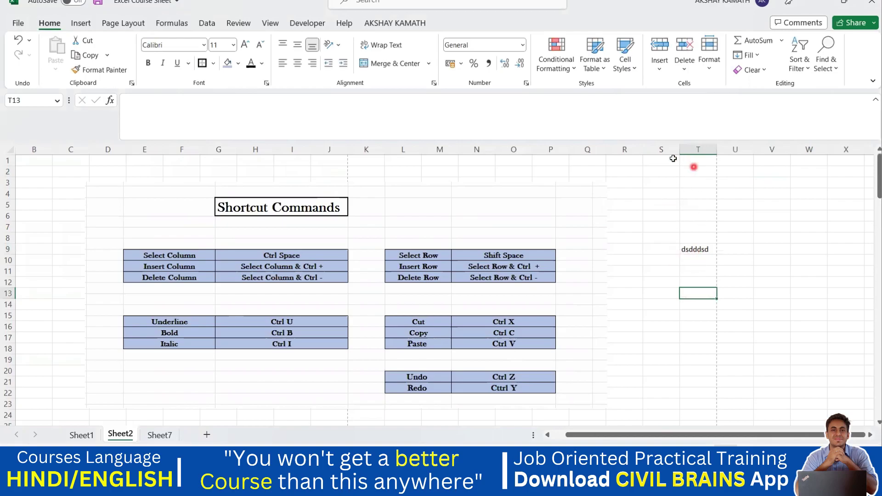
# Insert a blank column at T, shifting the test entry into U9
pyautogui.click(693, 150)
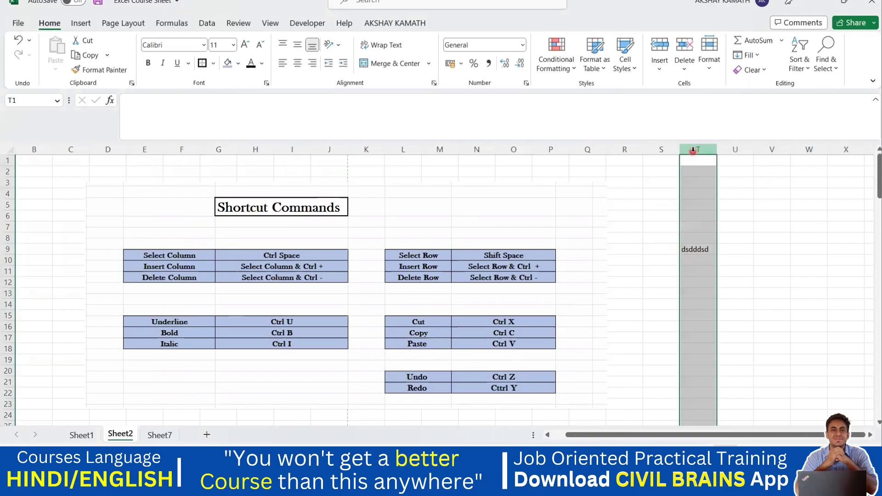
pyautogui.hotkey('ctrl', '+')
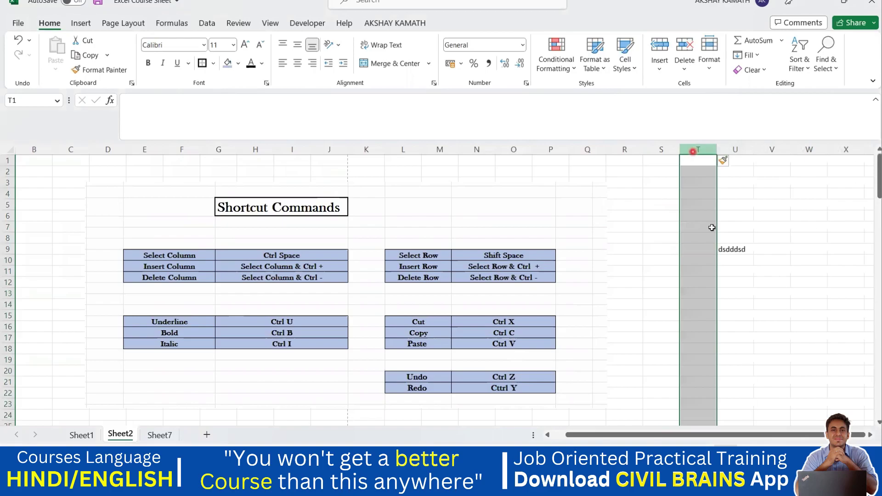
pyautogui.click(745, 271)
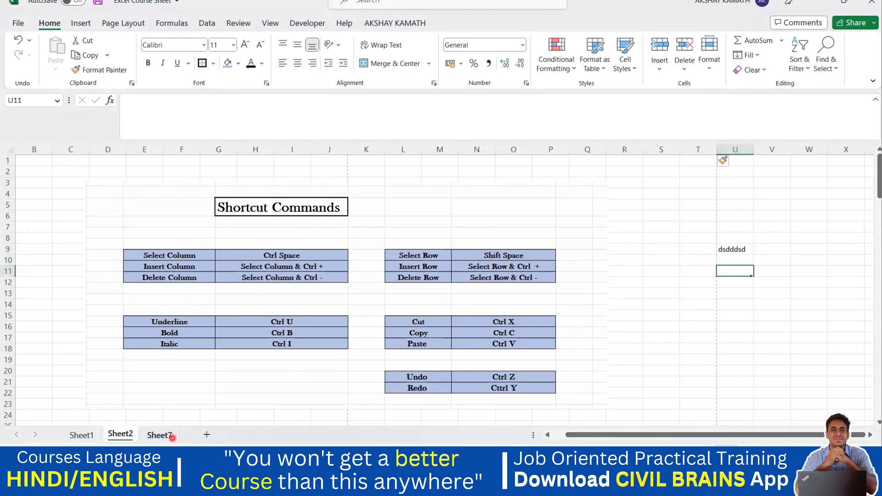
pyautogui.click(161, 437)
# Switch from the project cost sheet to the ct lab marks workbook
pyautogui.click(76, 437)
pyautogui.scroll(-4, 144, 384)
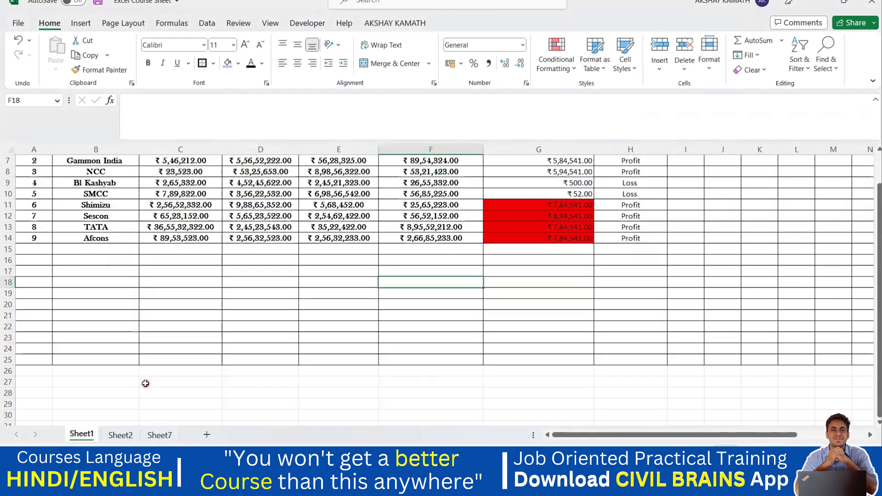
pyautogui.scroll(2, 143, 385)
pyautogui.moveTo(620, 487)
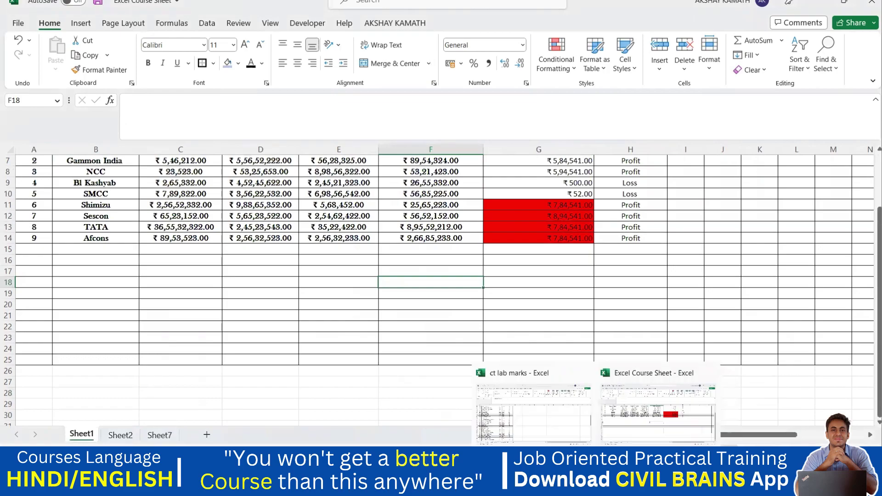
pyautogui.click(547, 431)
# Shade row 12 of the student table, A12 to D12, light blue
pyautogui.click(82, 316)
pyautogui.scroll(7, 115, 309)
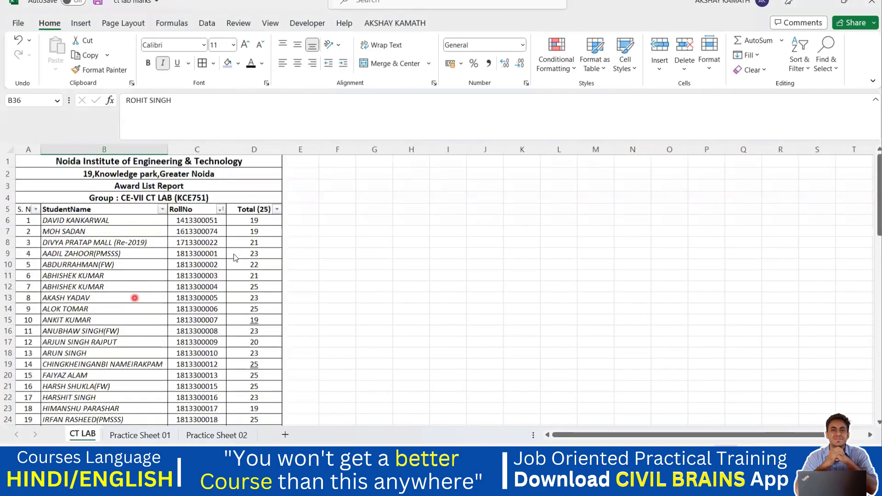
pyautogui.click(63, 295)
pyautogui.moveTo(27, 288); pyautogui.dragTo(240, 285)
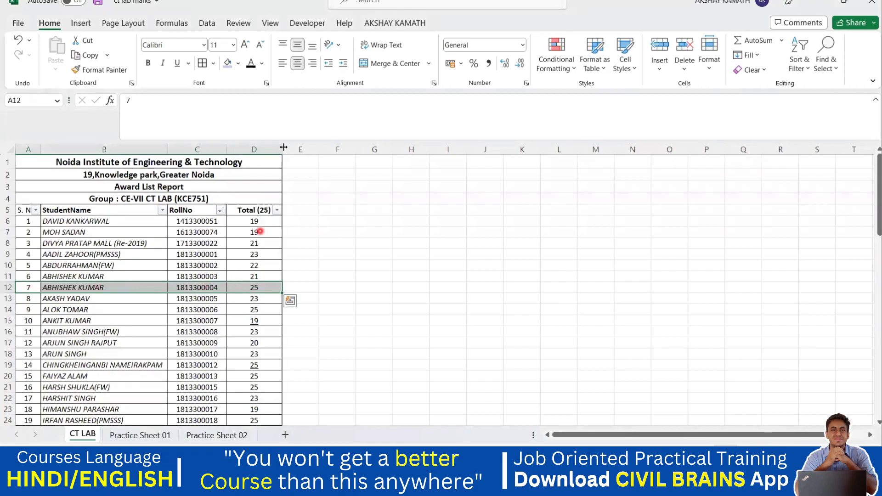
pyautogui.click(228, 63)
pyautogui.click(374, 266)
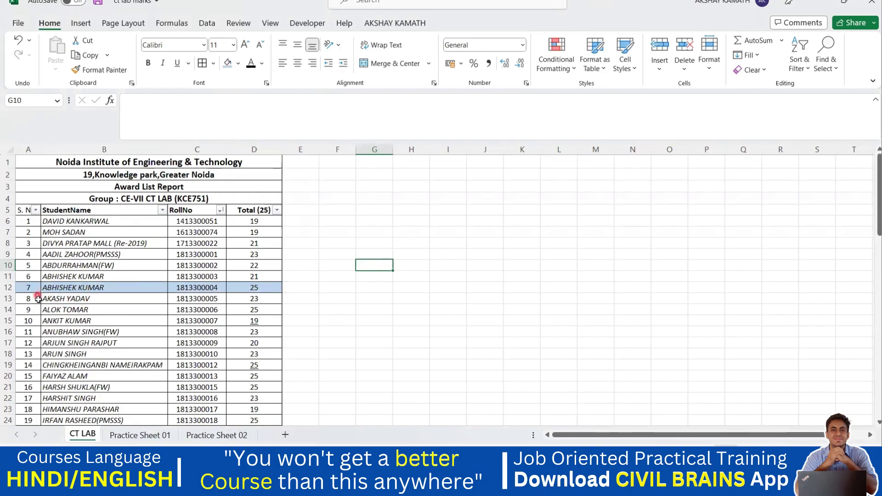
# Enter a student's name in cell I11
pyautogui.doubleClick(433, 275)
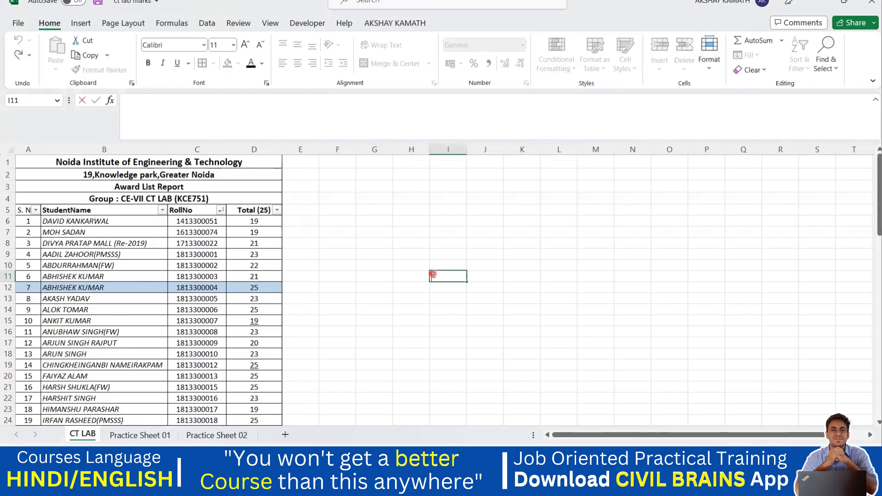
pyautogui.write('Aksha')
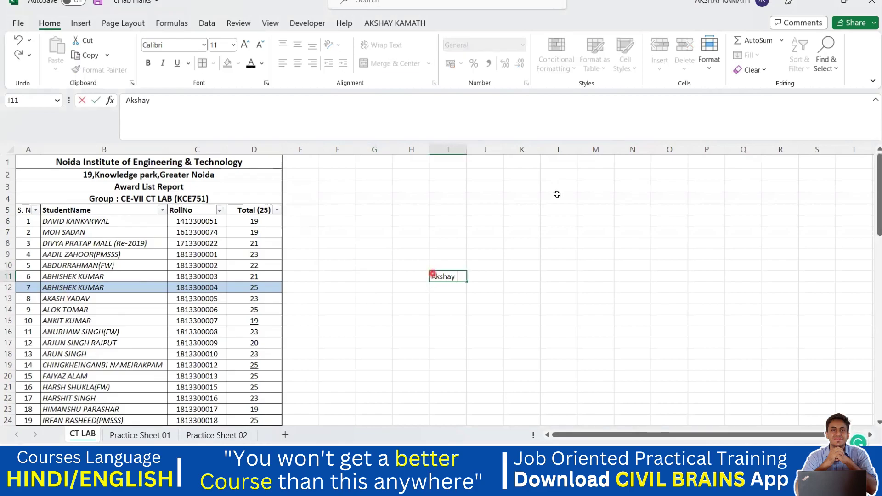
pyautogui.write('y')
pyautogui.click(558, 196)
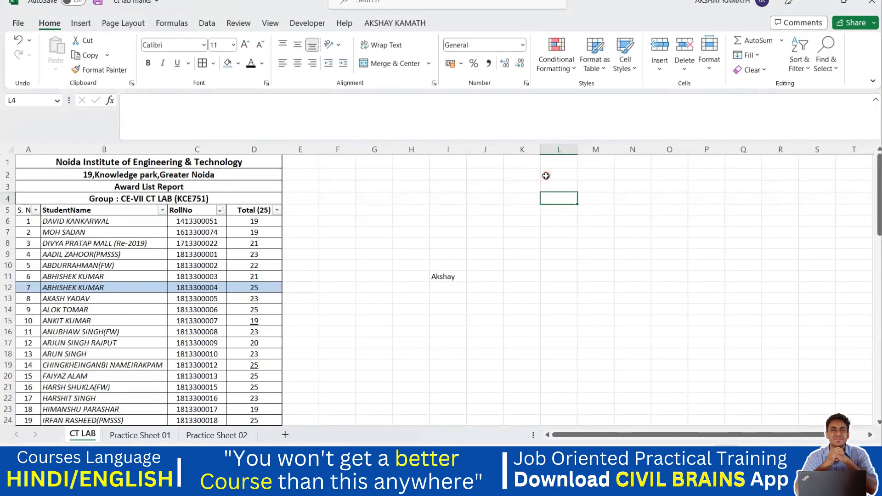
pyautogui.click(71, 301)
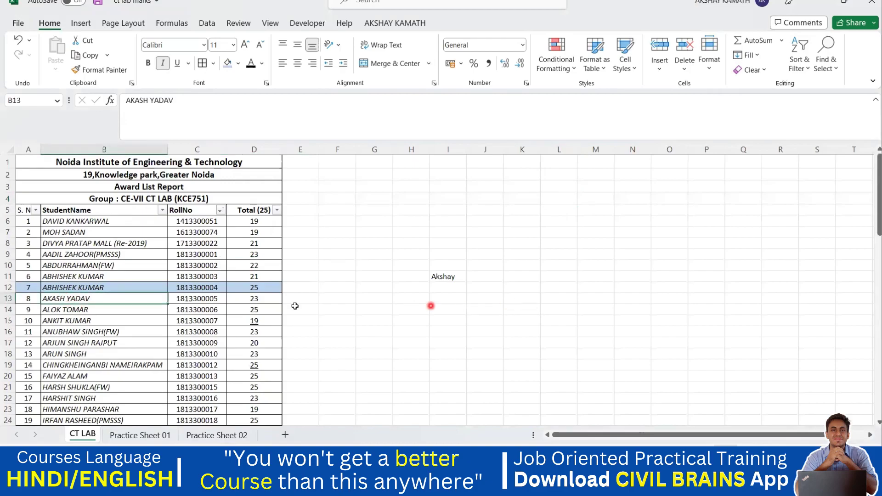
pyautogui.click(7, 299)
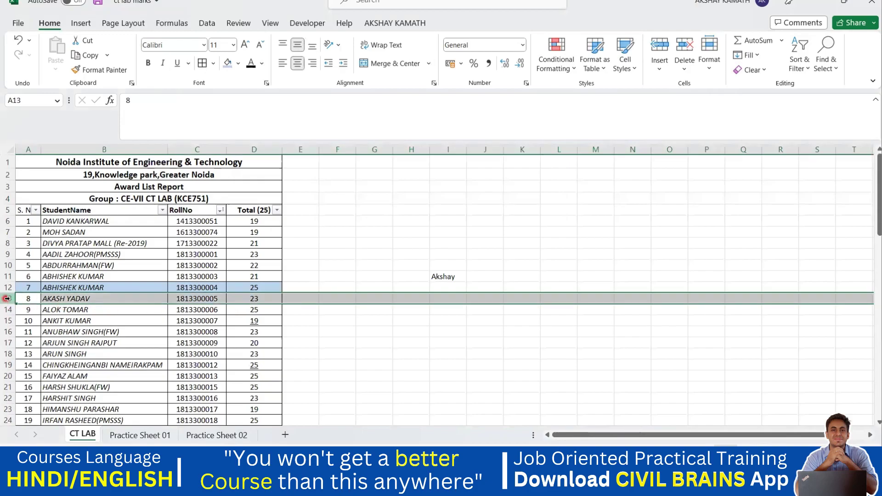
# Insert a blank row at row 13 and enter a new student's full name in B13
pyautogui.hotkey('ctrl', 'shift', '+')
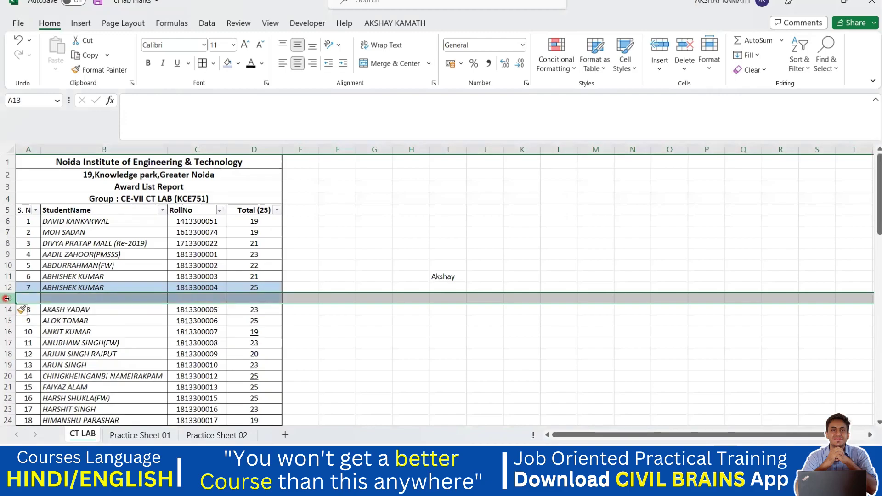
pyautogui.click(246, 333)
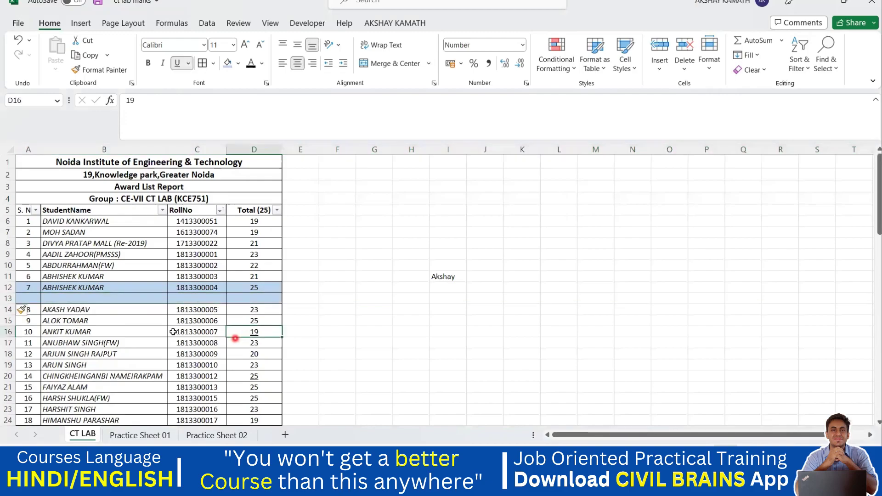
pyautogui.doubleClick(115, 299)
pyautogui.write('Akshay KAmath')
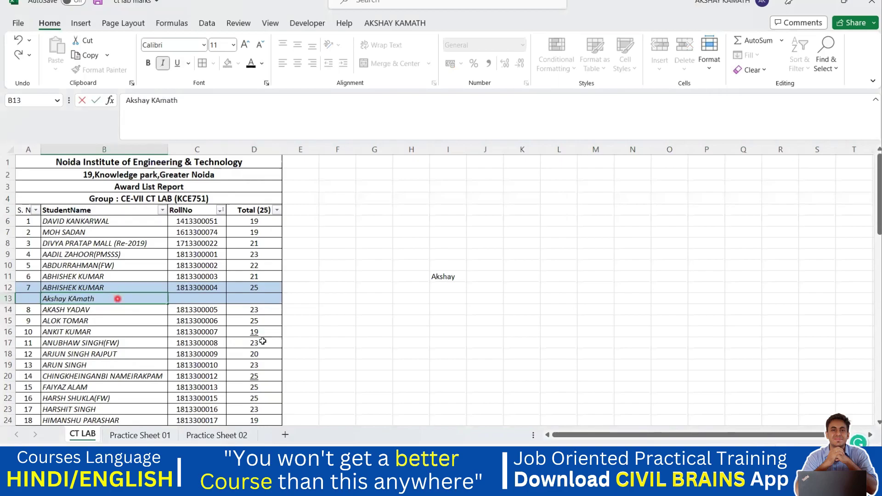
pyautogui.click(295, 344)
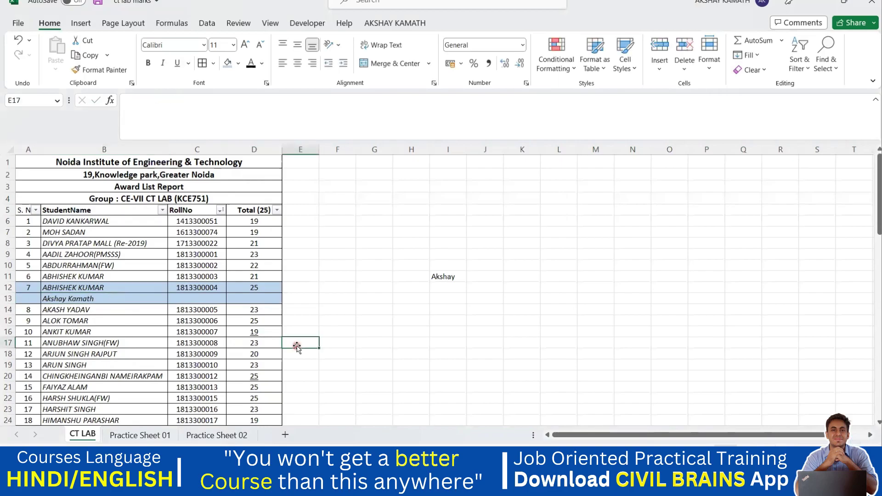
# Scroll the CT LAB sheet and select cells near row 27 of the award list
pyautogui.click(522, 243)
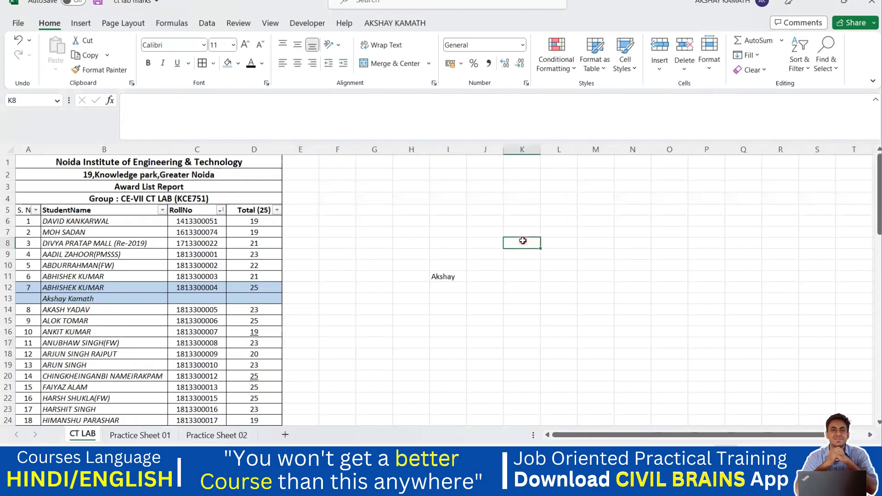
pyautogui.click(562, 152)
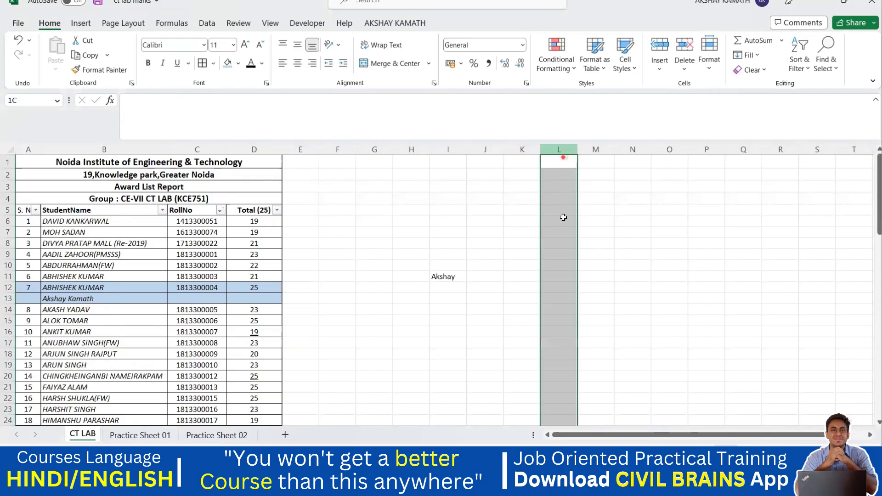
pyautogui.click(638, 231)
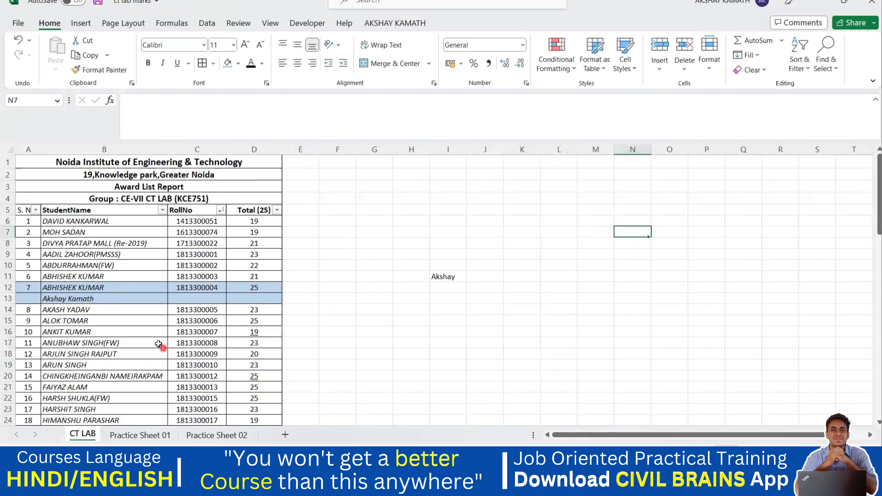
pyautogui.scroll(-7, 149, 322)
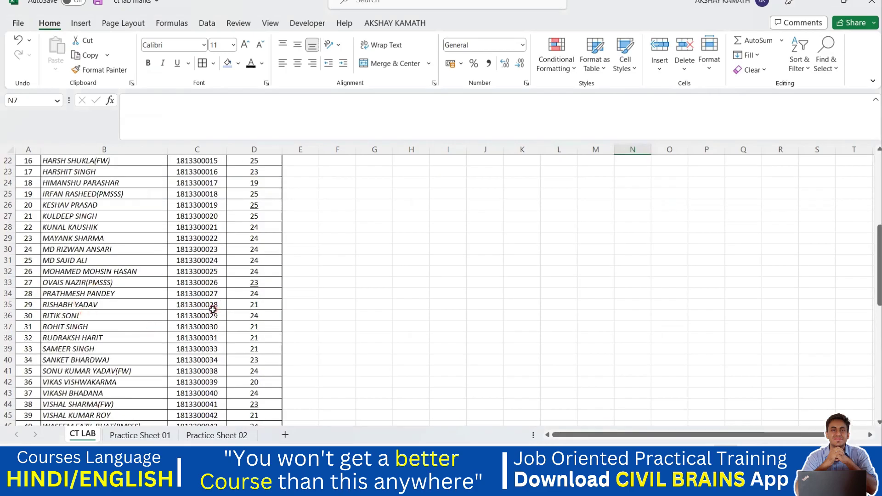
pyautogui.scroll(7, 211, 313)
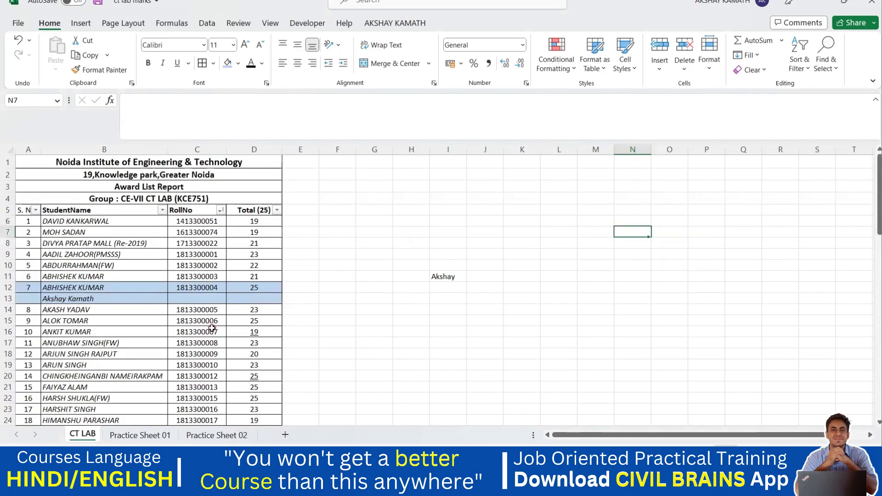
pyautogui.scroll(-5, 122, 339)
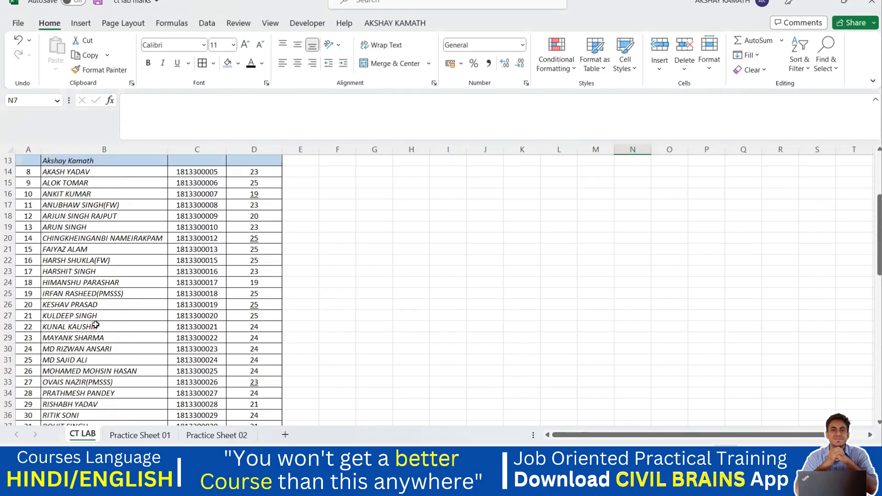
pyautogui.click(69, 273)
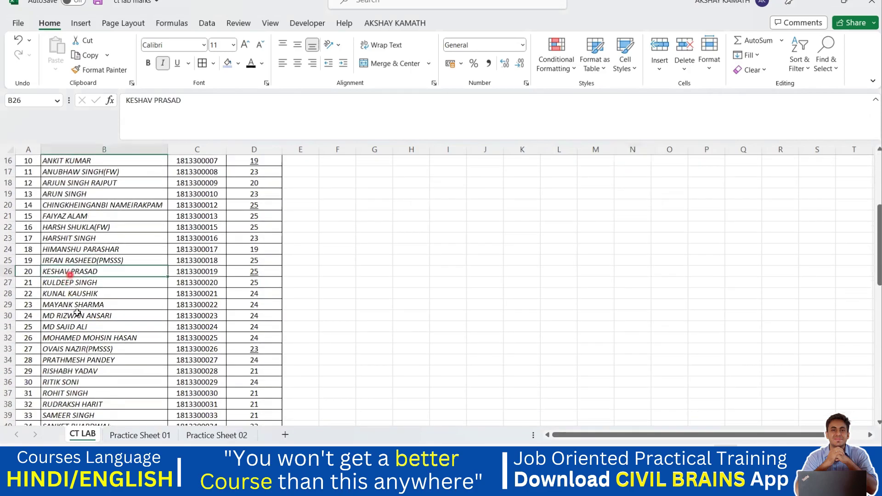
pyautogui.click(72, 285)
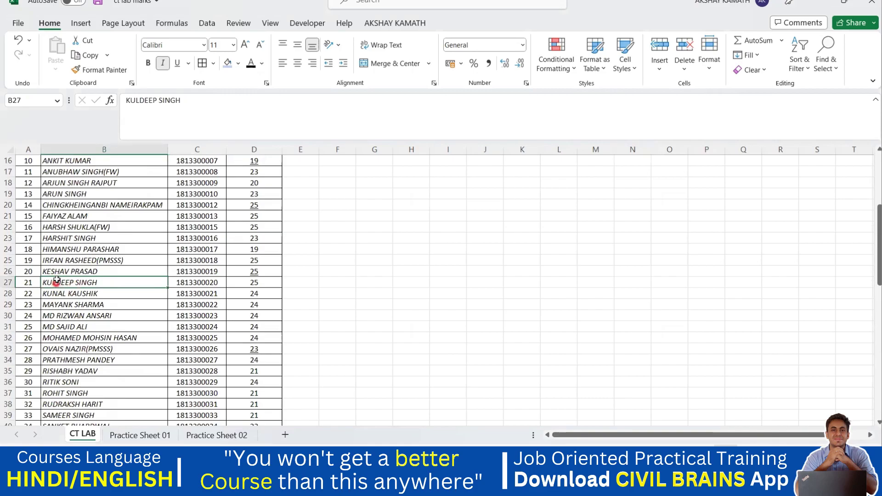
pyautogui.doubleClick(453, 261)
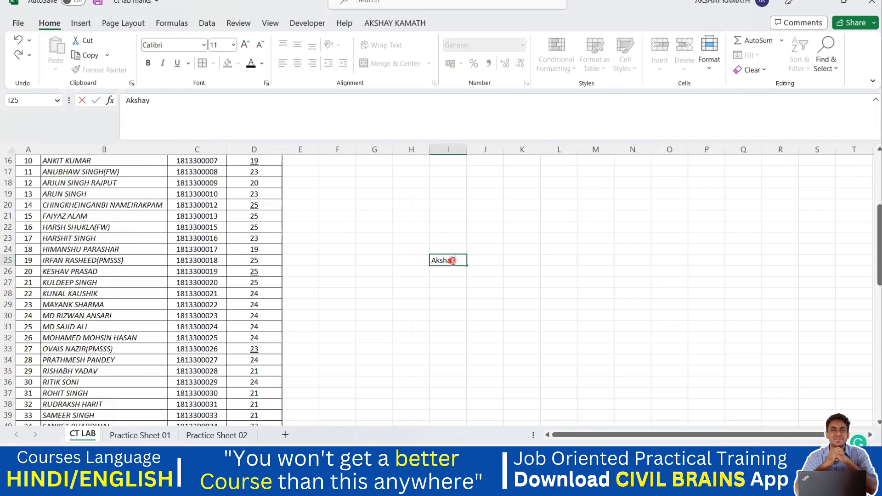
# Enter three sample names down cells K27 to K29
pyautogui.click(523, 279)
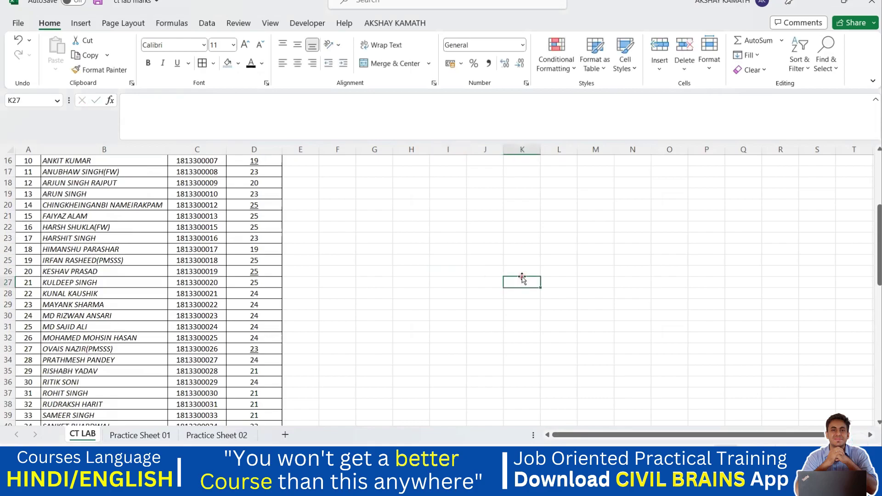
pyautogui.doubleClick(522, 279)
pyautogui.write('Ra')
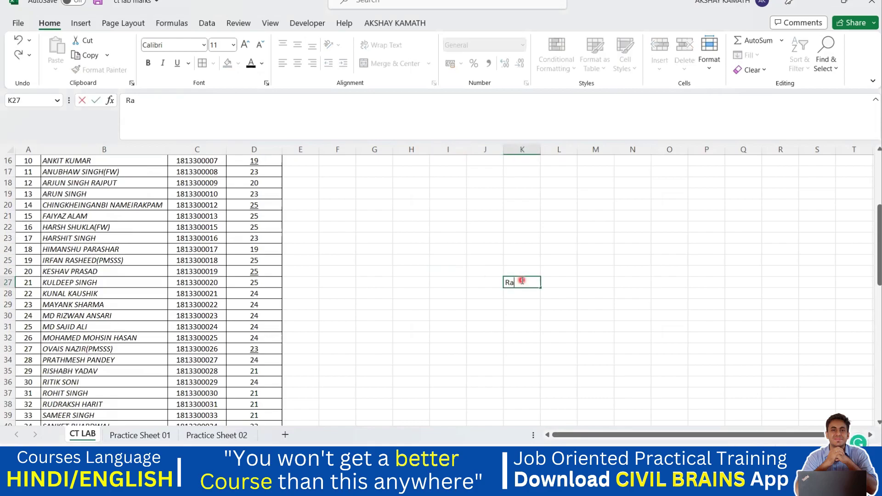
pyautogui.write('m')
pyautogui.press('Return')
pyautogui.write('Sham')
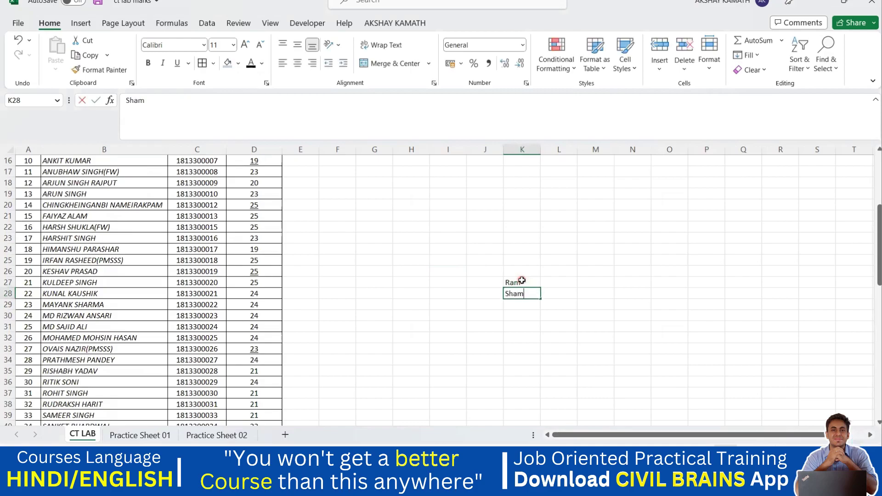
pyautogui.press('Return')
pyautogui.write('Para')
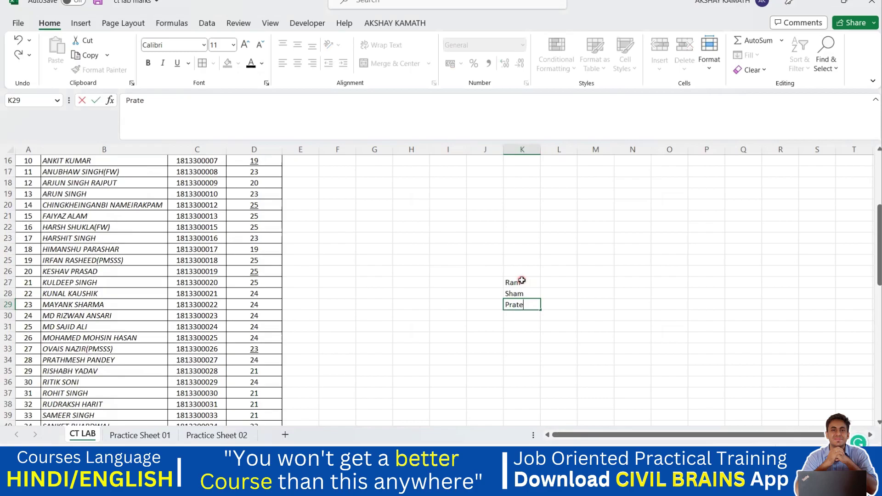
pyautogui.click(626, 291)
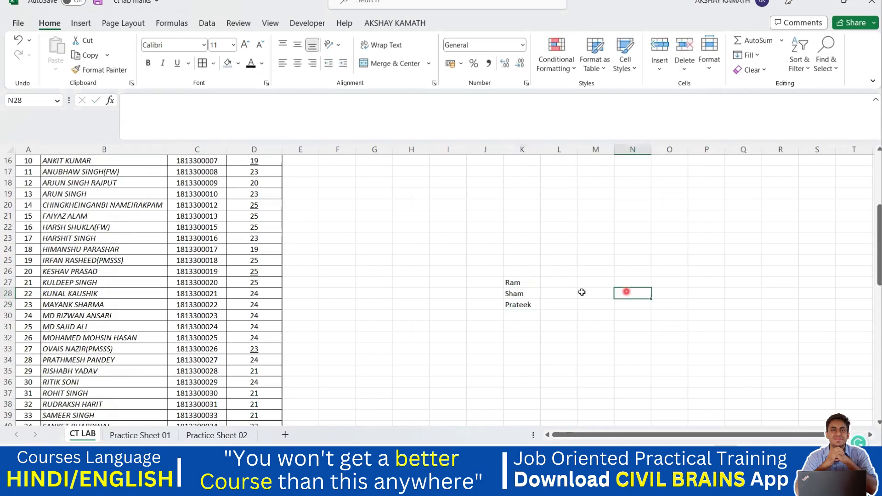
# Replace the first name in K27 with a different name
pyautogui.doubleClick(527, 282)
pyautogui.press('BackSpace')
pyautogui.press('BackSpace')
pyautogui.press('BackSpace')
pyautogui.write('Gautham')
pyautogui.click(616, 274)
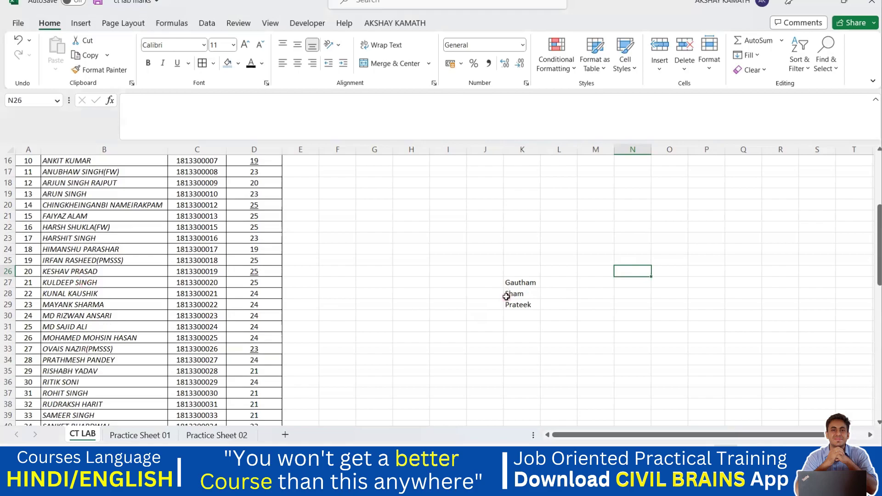
pyautogui.click(506, 296)
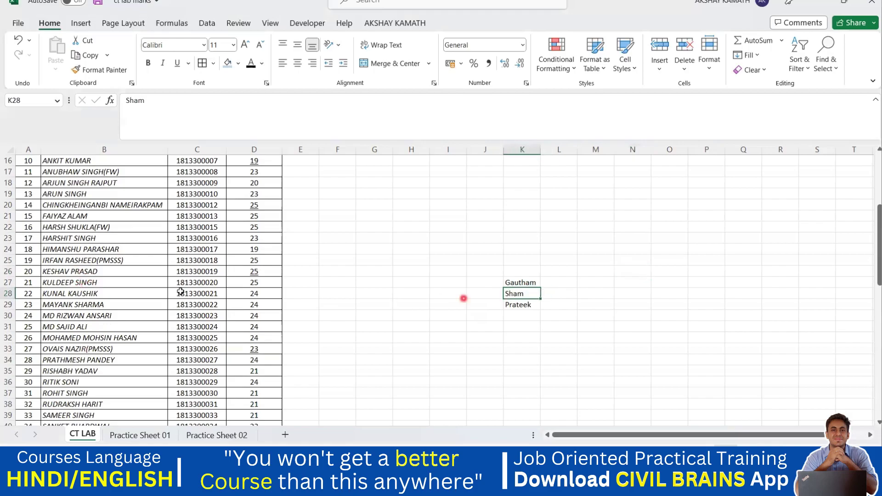
pyautogui.click(7, 283)
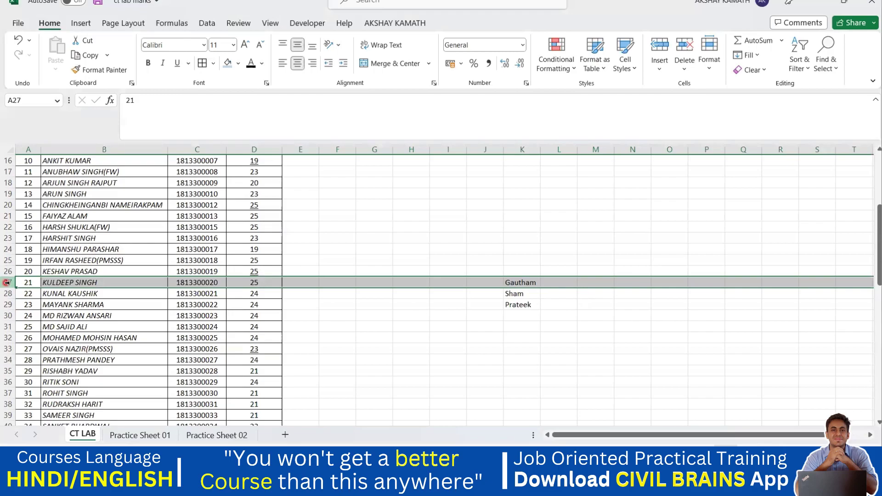
# Insert three blank rows at row 27, above serial 21 in the award list
pyautogui.hotkey('ctrl', 'shift', '+')
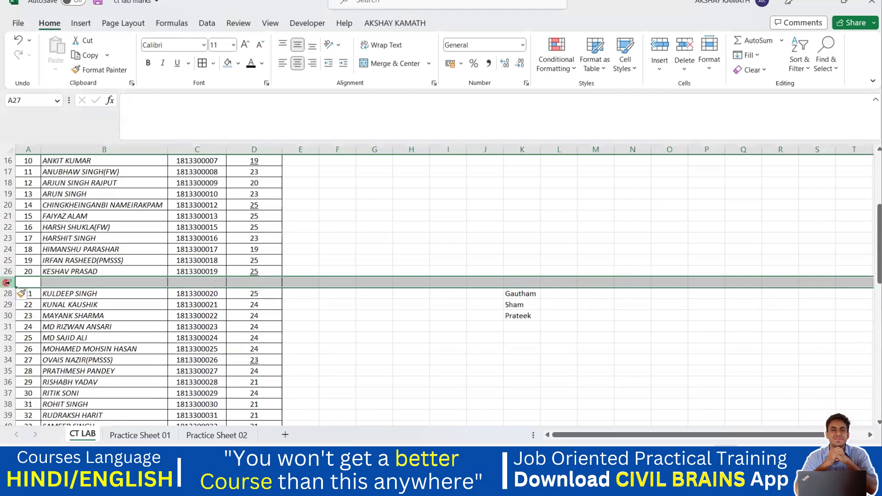
pyautogui.hotkey('ctrl', 'shift', '+')
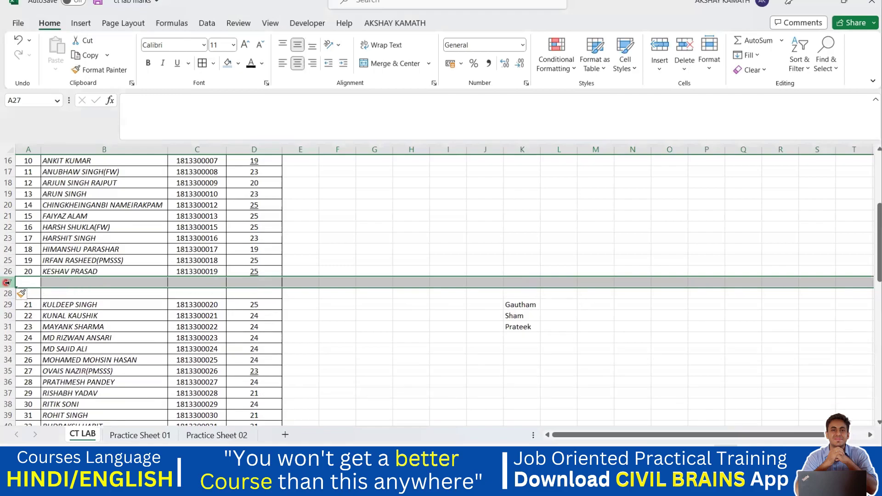
pyautogui.hotkey('ctrl', 'shift', '+')
pyautogui.click(373, 316)
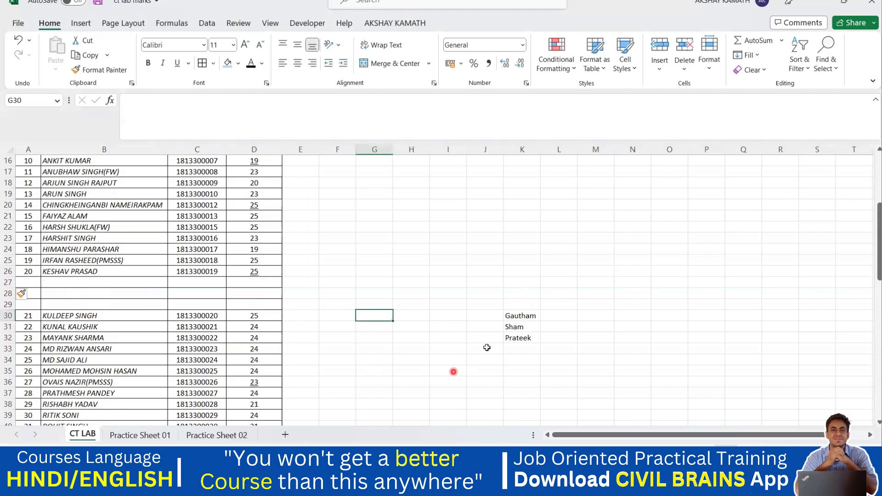
pyautogui.click(507, 316)
pyautogui.click(452, 327)
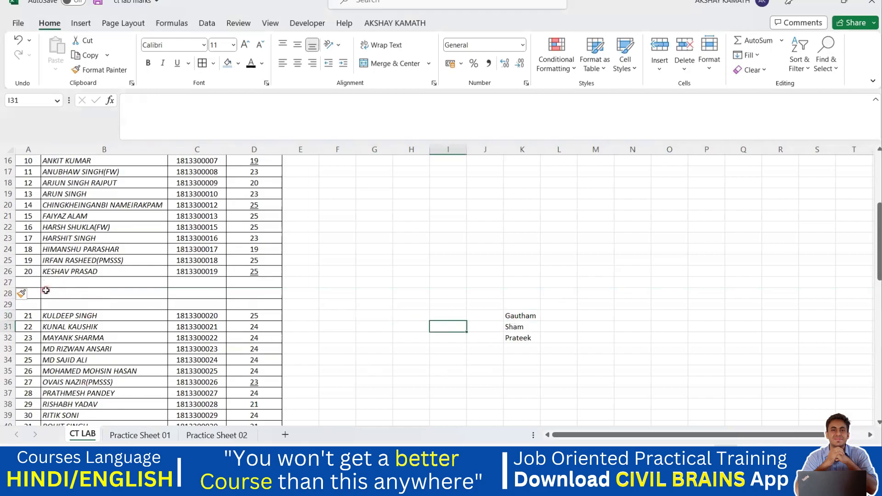
pyautogui.click(69, 280)
pyautogui.doubleClick(69, 281)
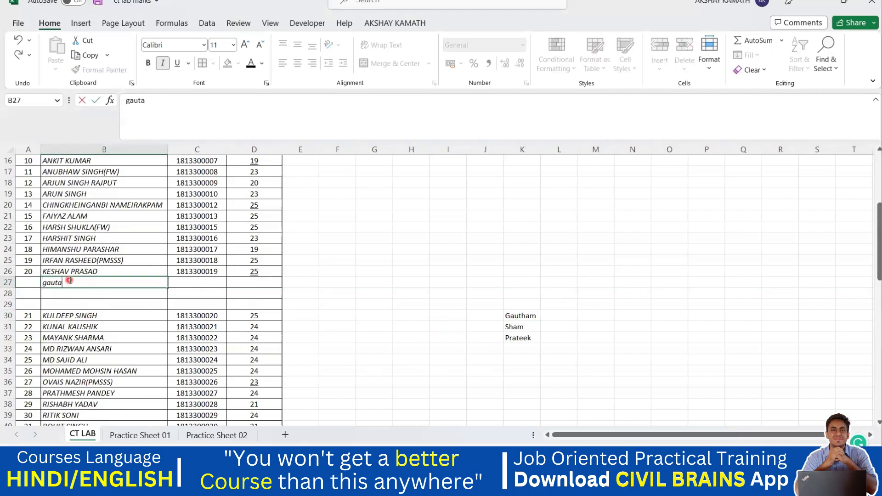
# Fill cells B27 to B29 with three new student names
pyautogui.press('Return')
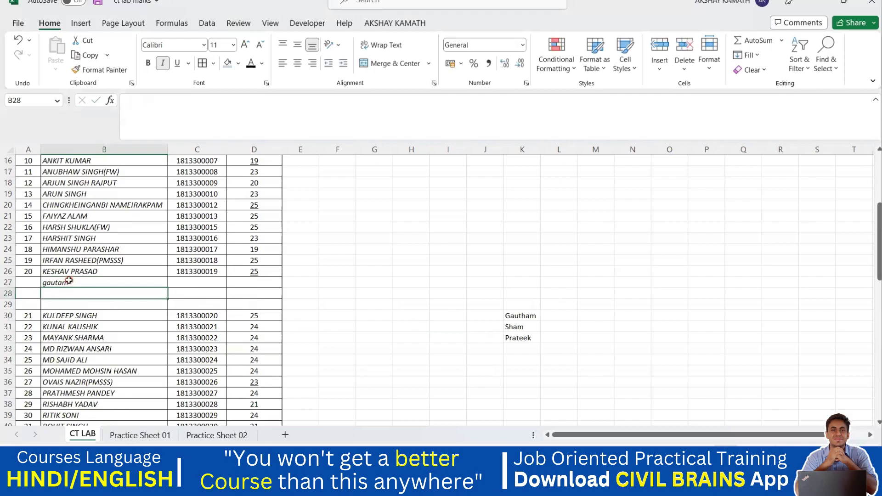
pyautogui.write('sham')
pyautogui.press('Return')
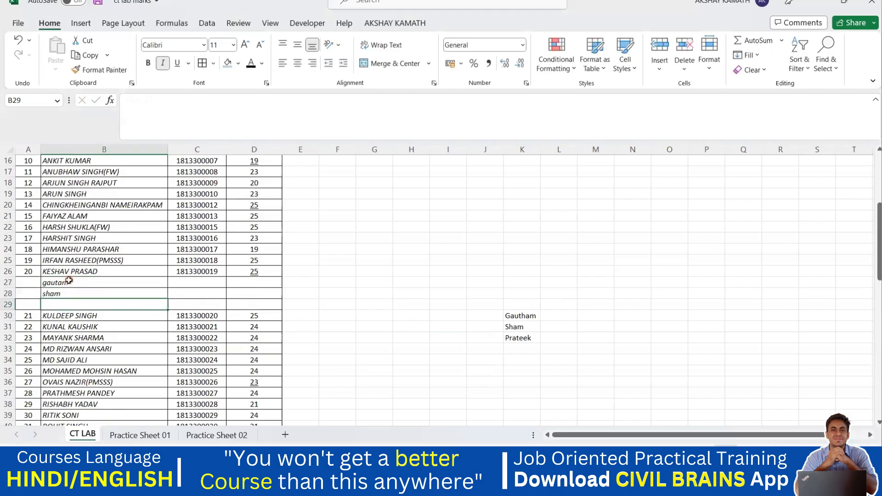
pyautogui.write('prateek')
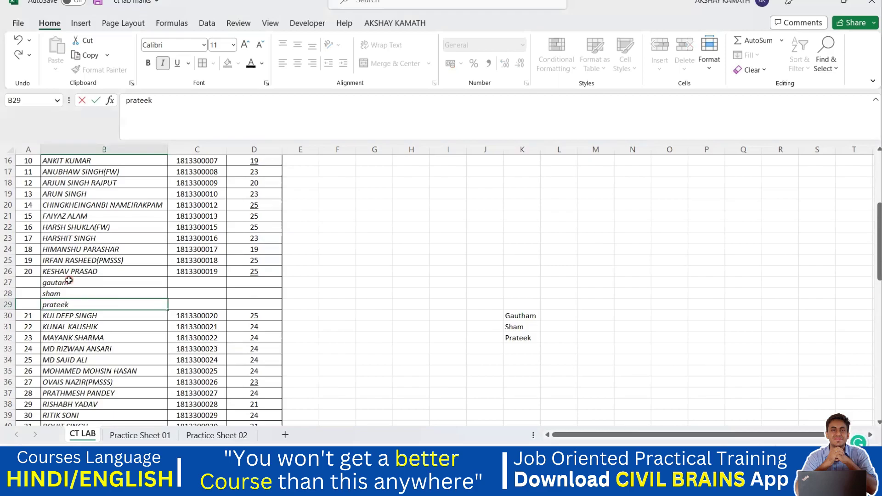
pyautogui.click(471, 314)
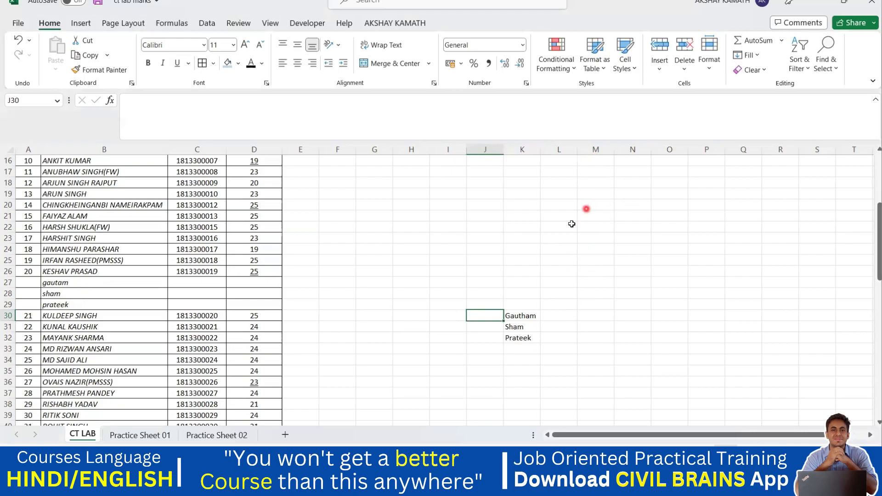
pyautogui.click(567, 149)
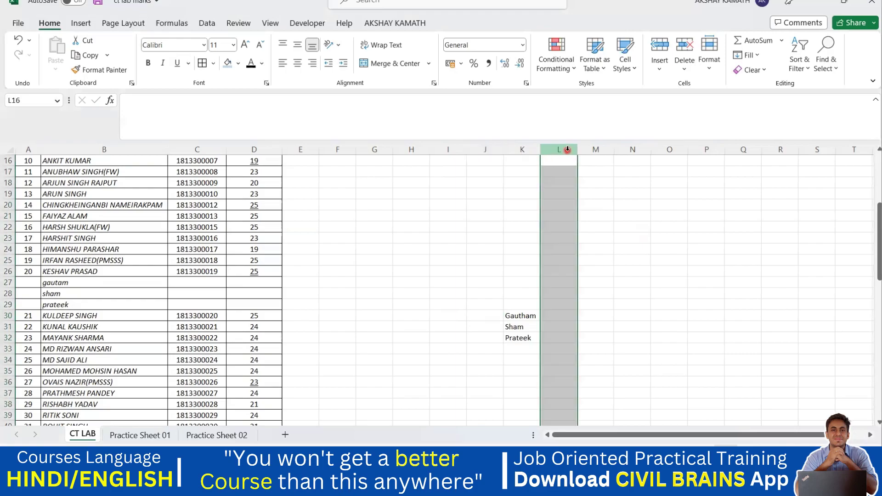
pyautogui.click(667, 273)
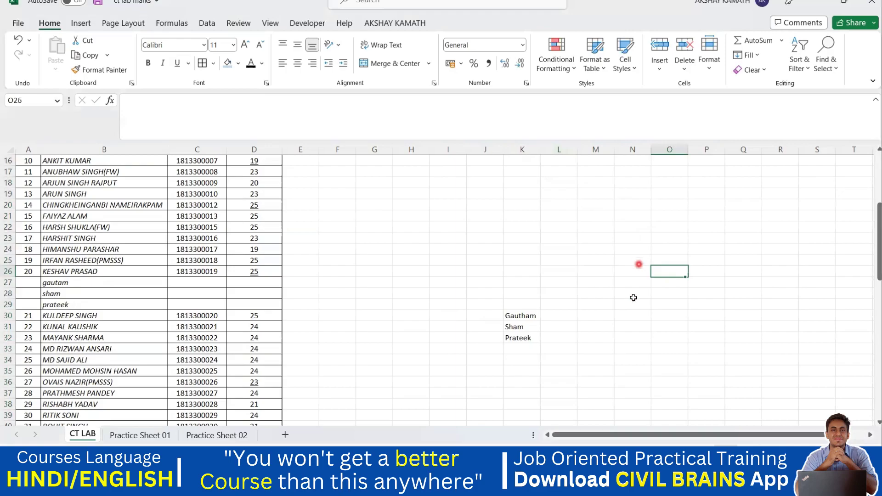
pyautogui.scroll(5, 322, 271)
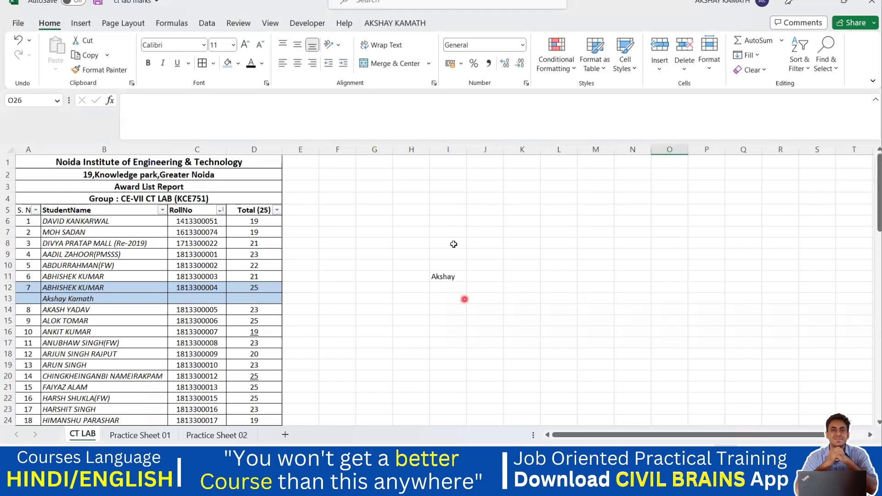
pyautogui.click(444, 149)
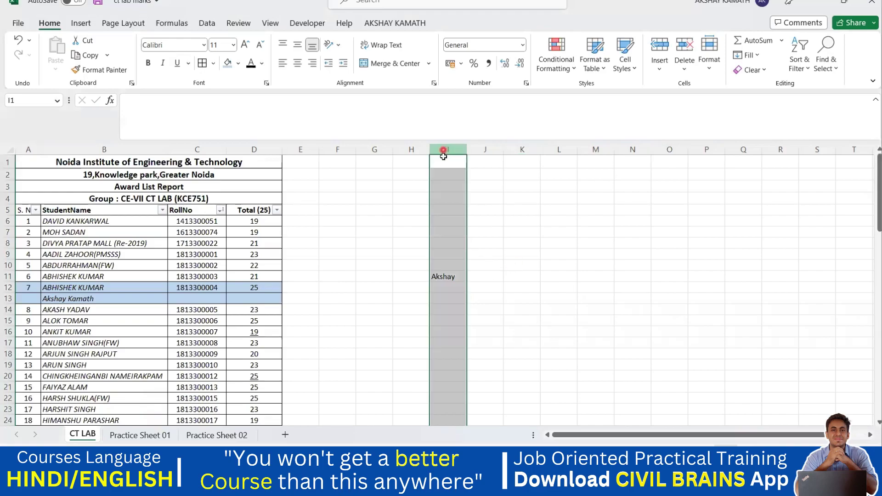
pyautogui.click(485, 288)
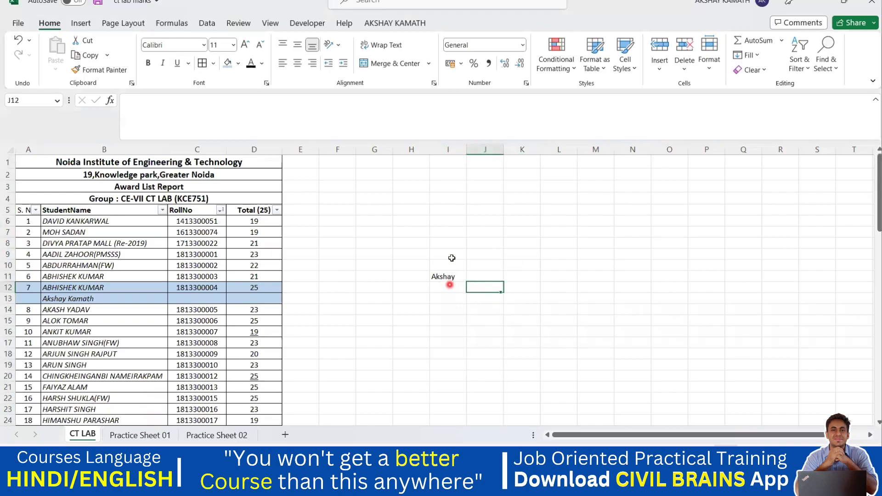
pyautogui.scroll(-1, 251, 255)
pyautogui.scroll(1, 256, 270)
pyautogui.scroll(-2, 263, 231)
pyautogui.scroll(2, 258, 345)
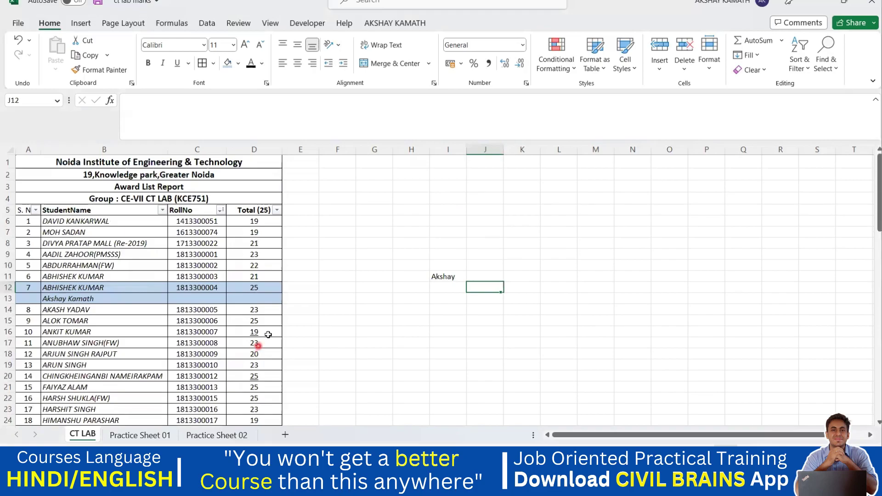
pyautogui.click(249, 150)
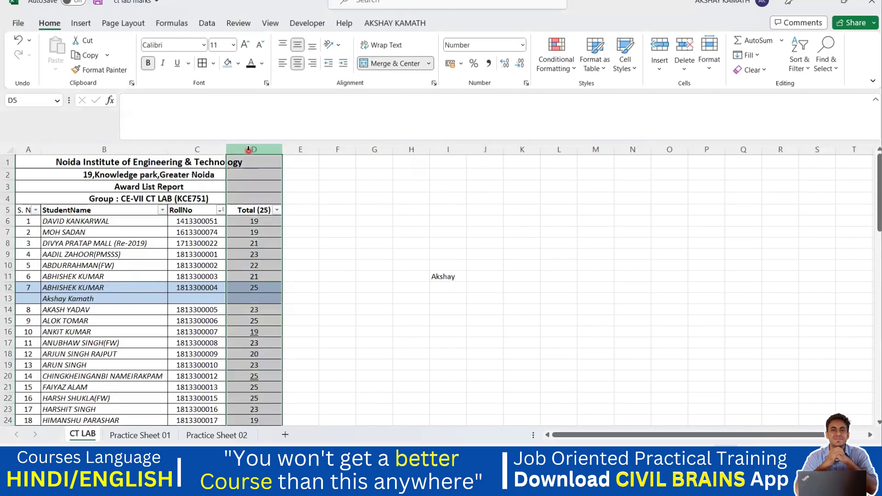
pyautogui.hotkey('ctrl', '-')
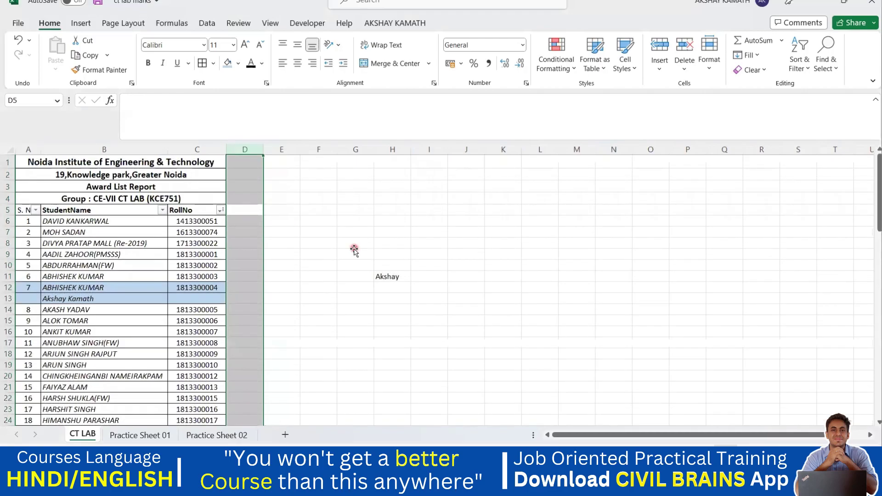
pyautogui.click(355, 250)
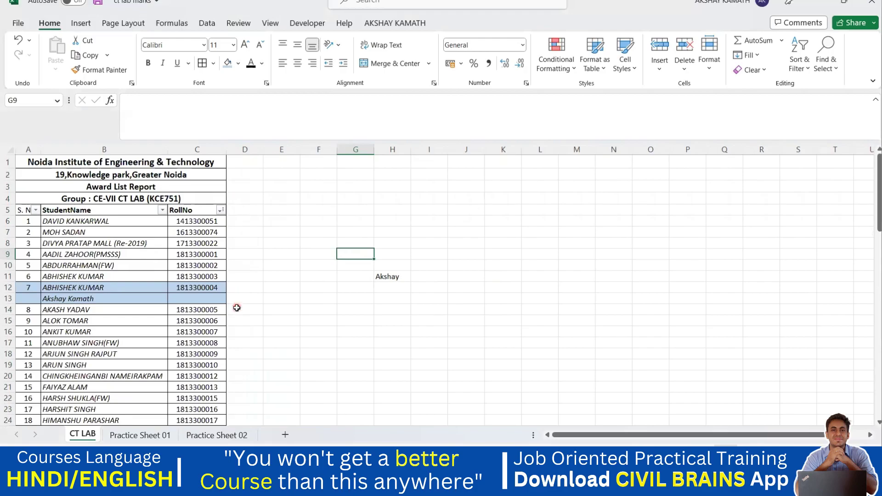
pyautogui.hotkey('ctrl', 'z')
pyautogui.click(396, 285)
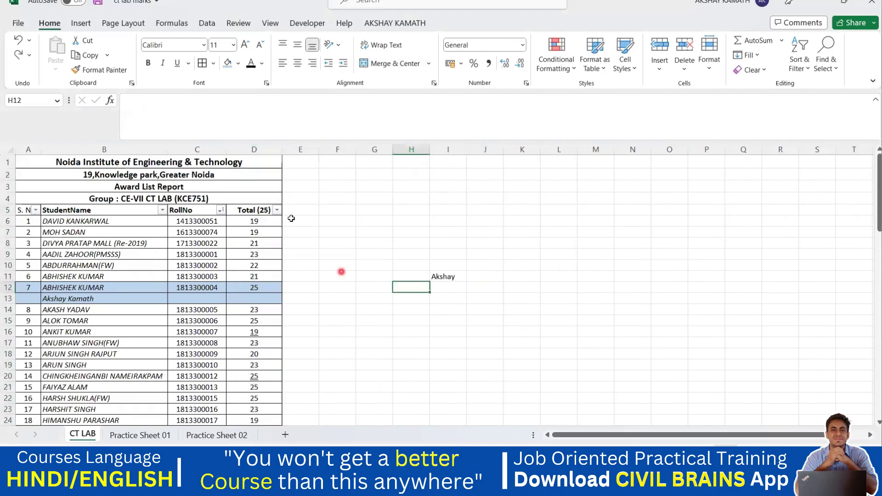
pyautogui.click(255, 149)
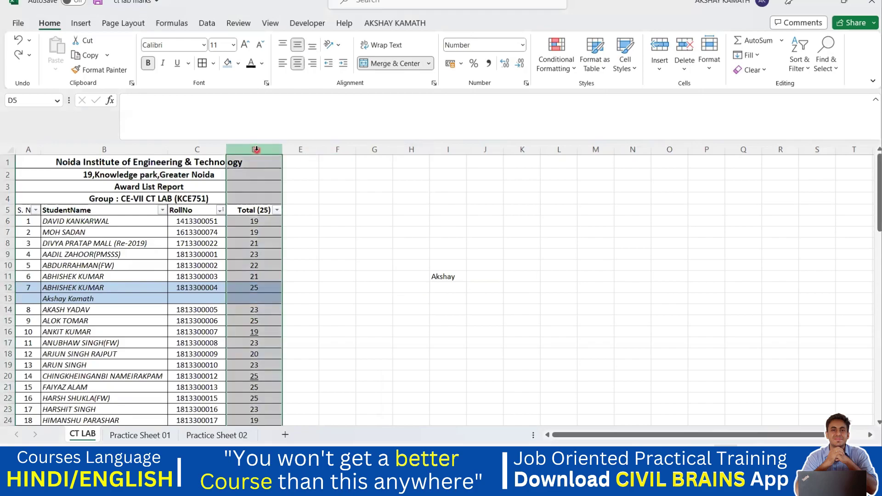
pyautogui.hotkey('ctrl', '-')
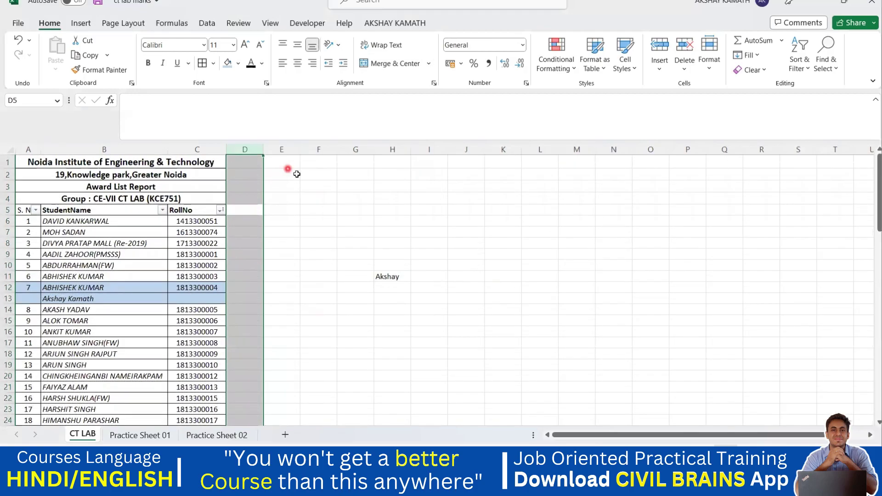
pyautogui.hotkey('ctrl', 'z')
pyautogui.rightClick(254, 149)
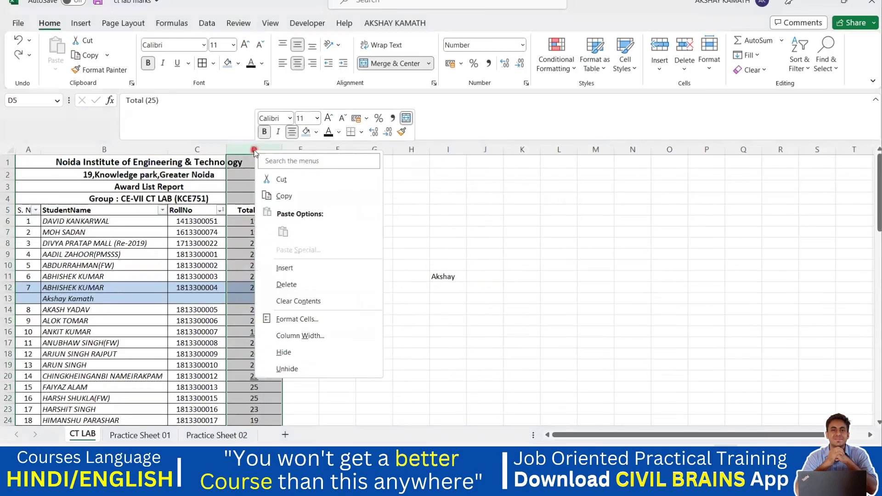
pyautogui.press('Escape')
pyautogui.click(375, 162)
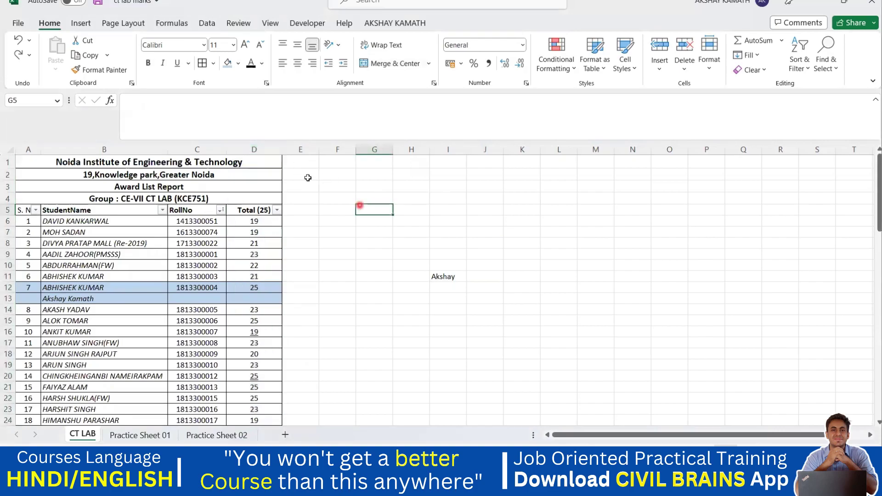
pyautogui.click(254, 149)
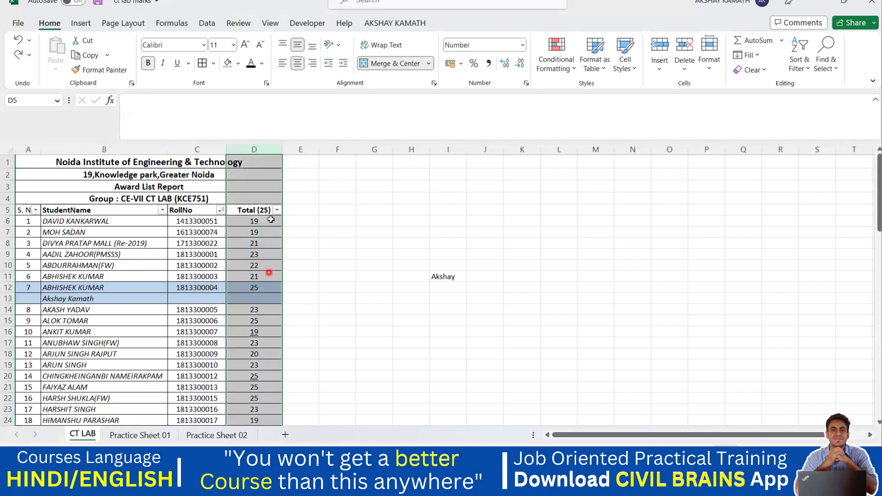
pyautogui.rightClick(259, 150)
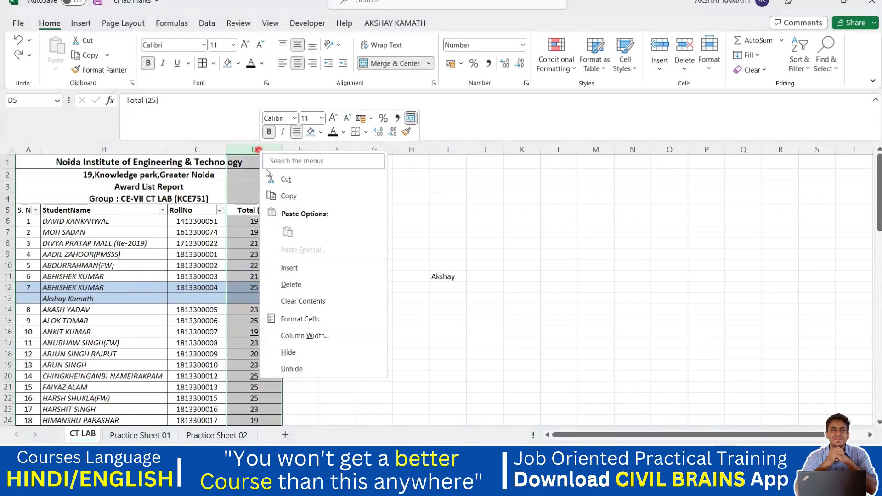
pyautogui.click(308, 285)
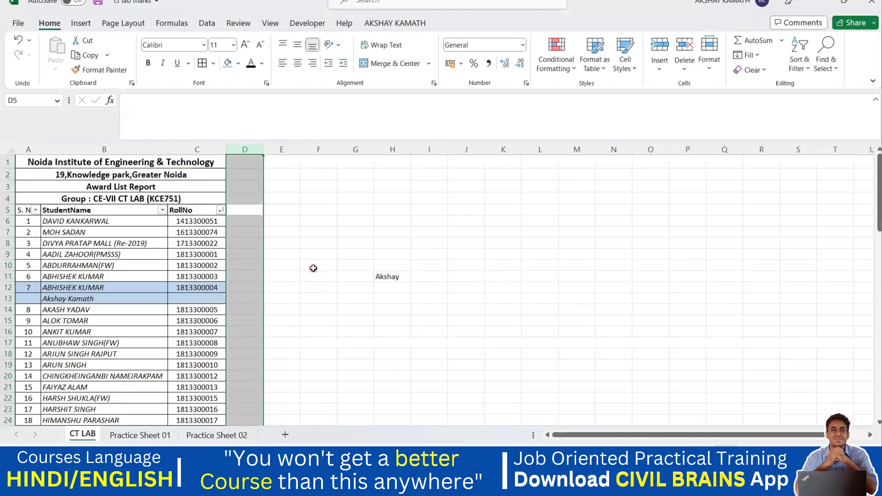
pyautogui.hotkey('ctrl', 'z')
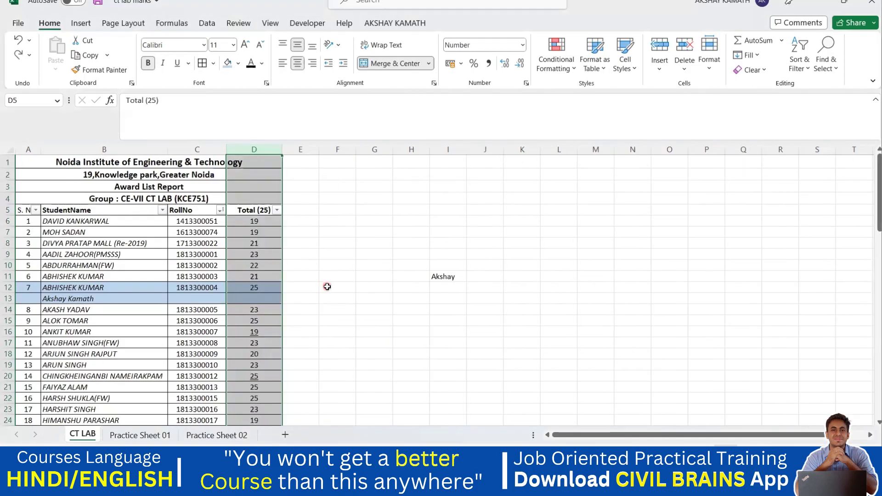
pyautogui.click(327, 287)
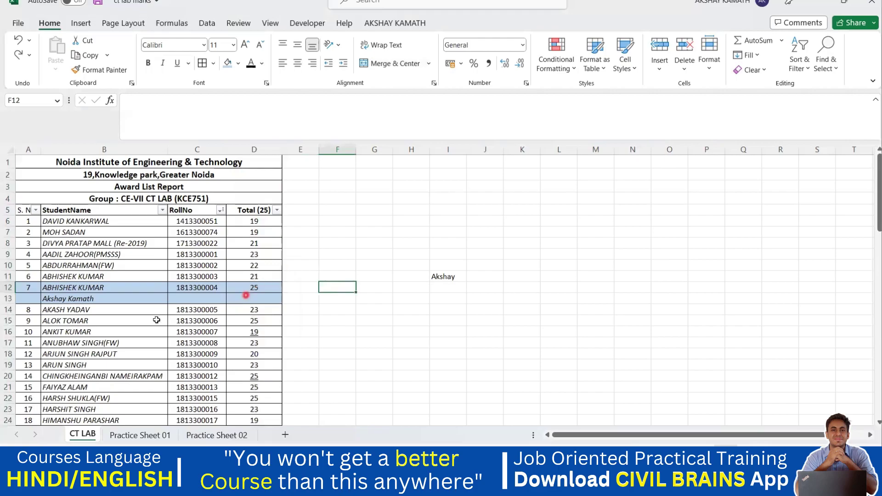
# Delete the three inserted name rows 27 to 29
pyautogui.scroll(-4, 60, 347)
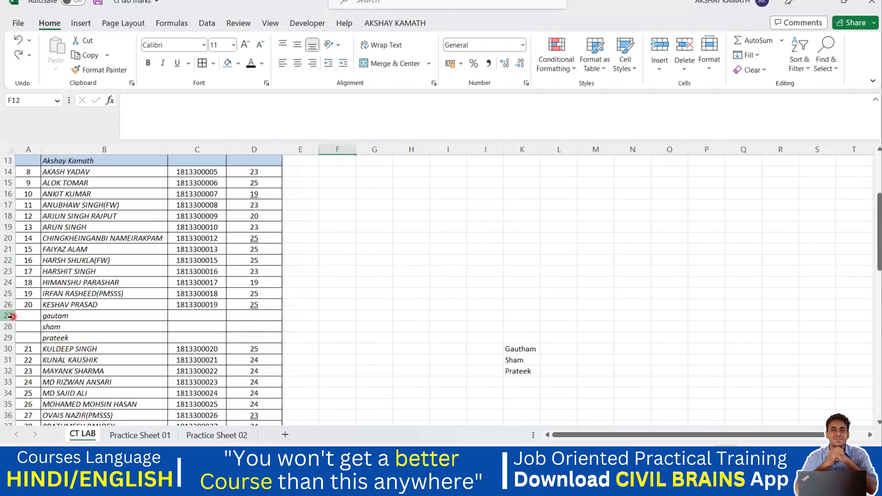
pyautogui.moveTo(8, 315); pyautogui.dragTo(8, 335)
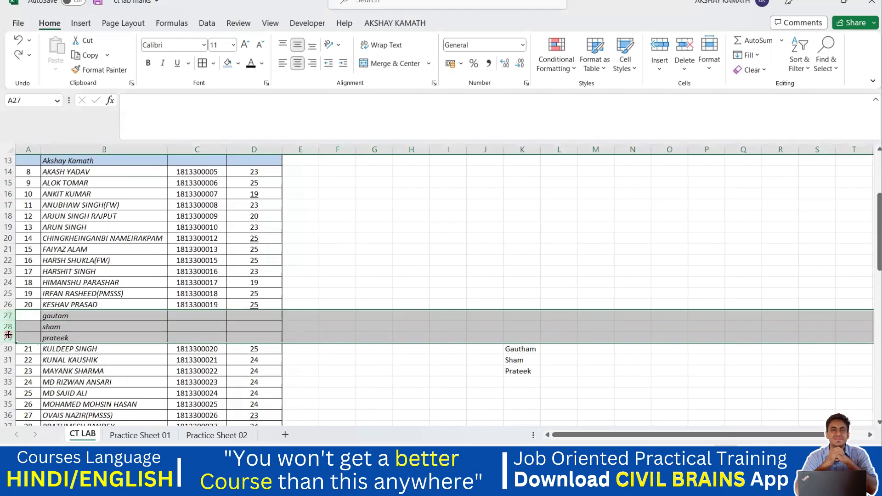
pyautogui.hotkey('ctrl', '-')
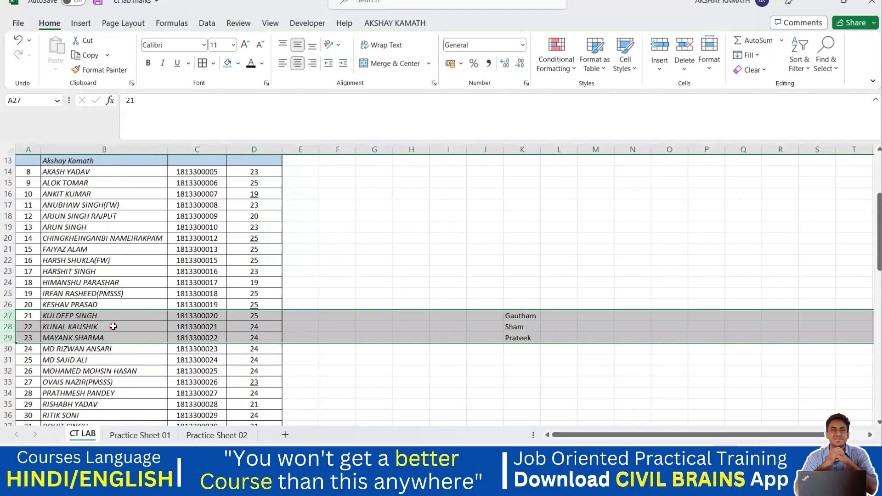
# Delete row 69 of the award list, then undo the deletion
pyautogui.scroll(-13, 113, 327)
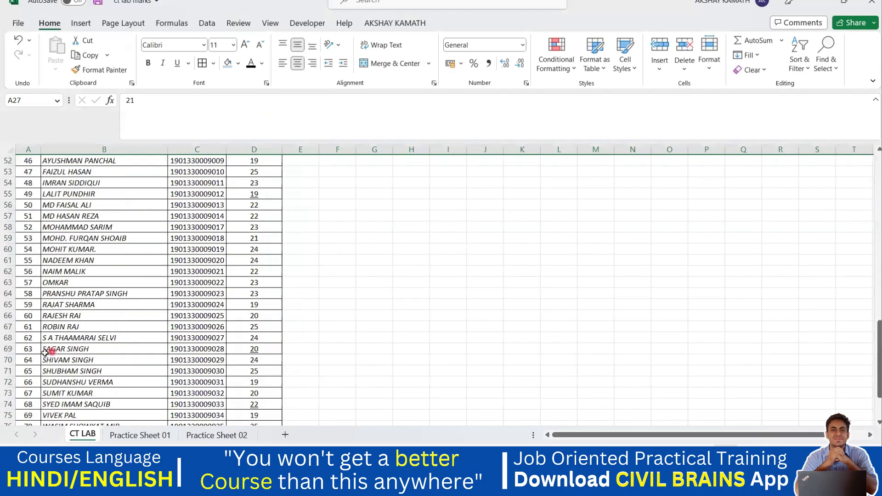
pyautogui.click(6, 349)
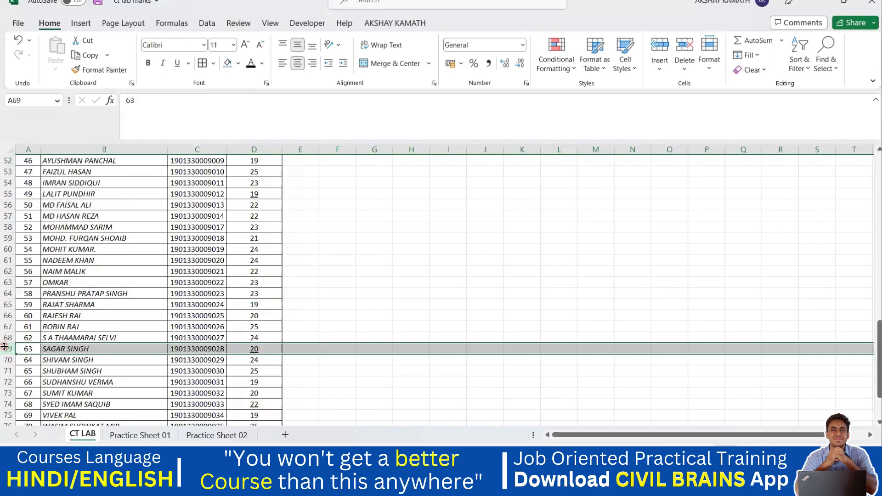
pyautogui.hotkey('ctrl', '-')
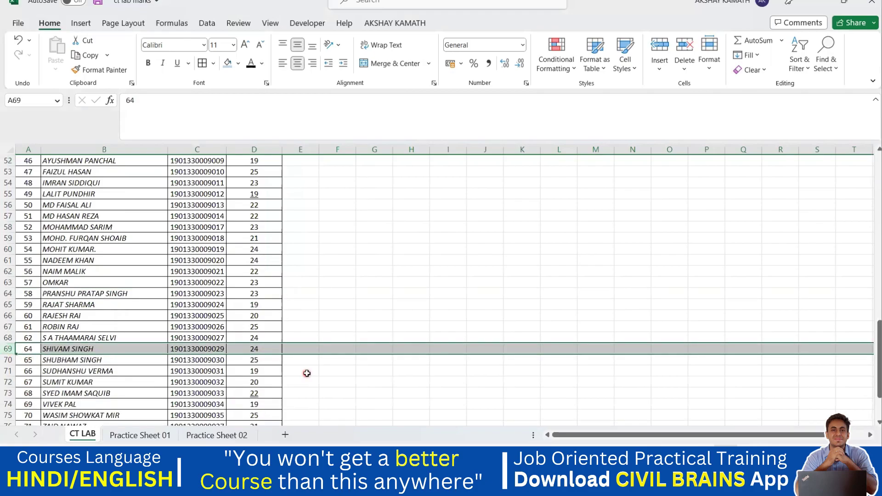
pyautogui.hotkey('ctrl', 'z')
pyautogui.scroll(8, 394, 391)
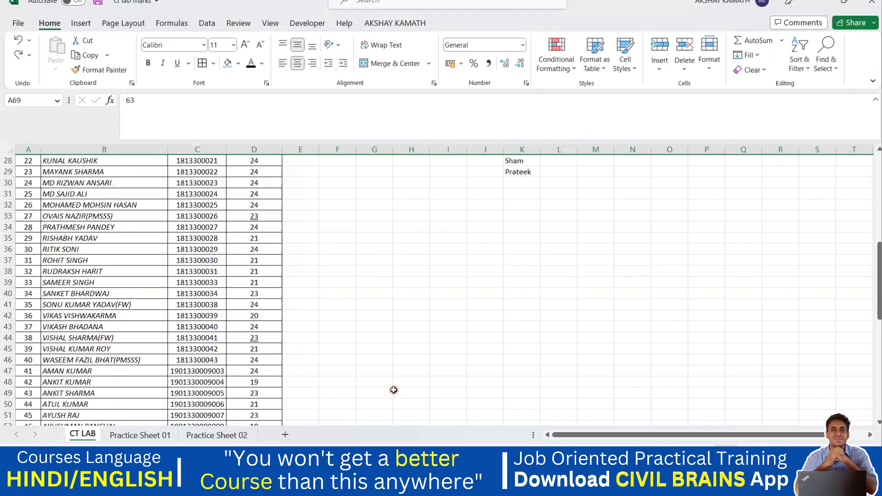
pyautogui.scroll(4, 394, 390)
pyautogui.scroll(2, 394, 391)
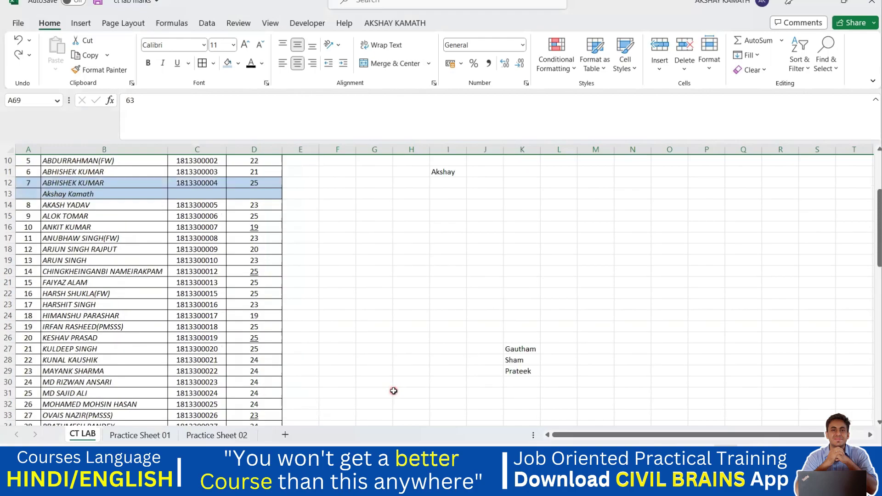
# View the Practice Sheet 01 and Practice Sheet 02 tabs
pyautogui.moveTo(596, 486)
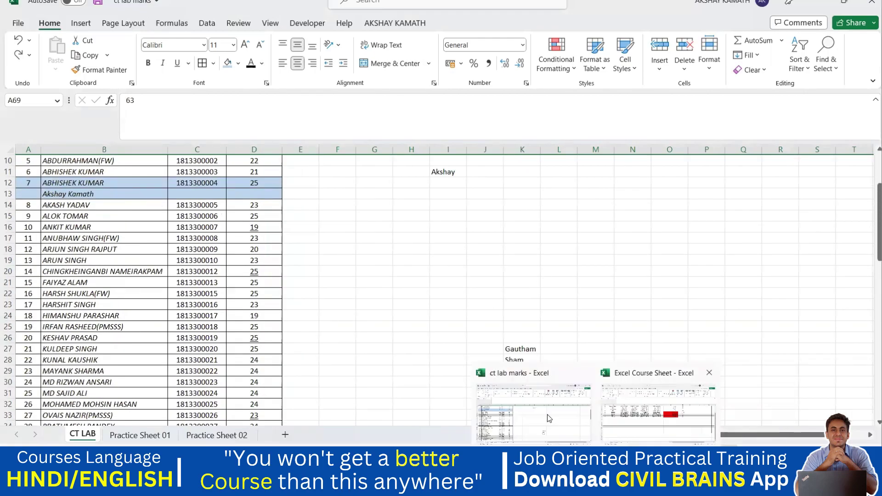
pyautogui.click(352, 390)
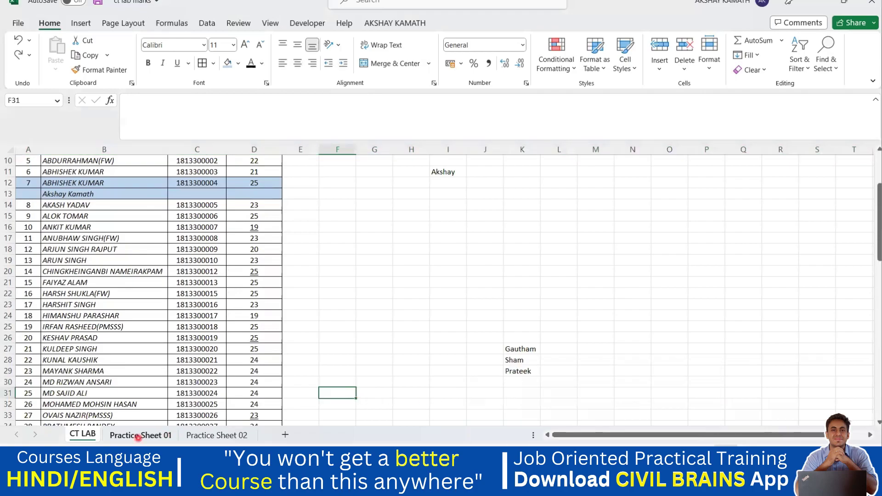
pyautogui.click(138, 437)
pyautogui.scroll(-6, 599, 307)
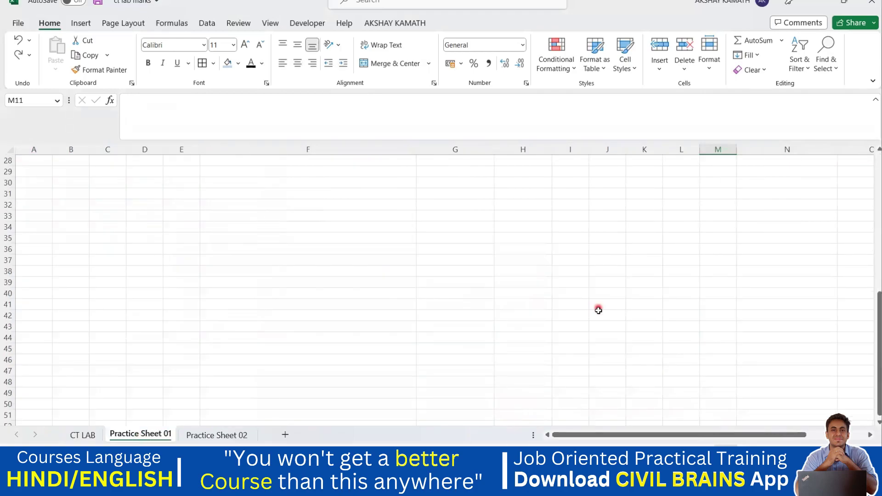
pyautogui.scroll(6, 597, 307)
pyautogui.click(220, 434)
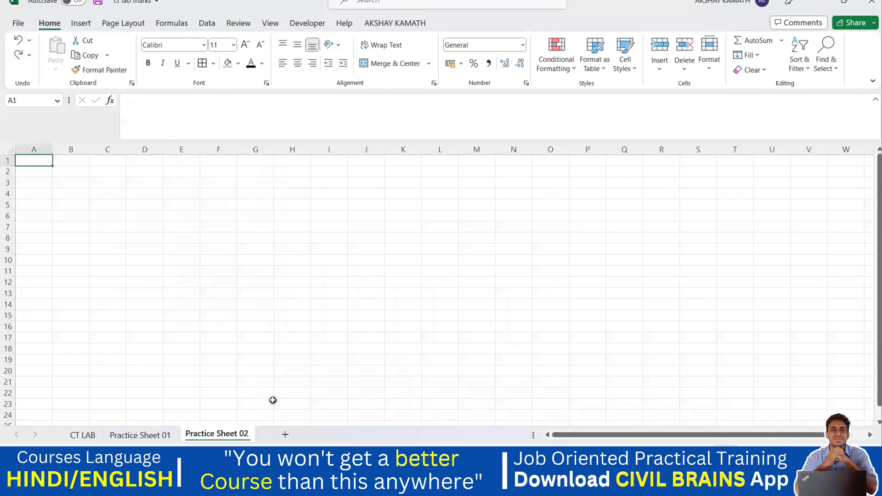
pyautogui.click(135, 435)
# Scroll Practice Sheet 01, then bring up the Excel Course Sheet workbook
pyautogui.scroll(-3, 348, 365)
pyautogui.scroll(-3, 369, 368)
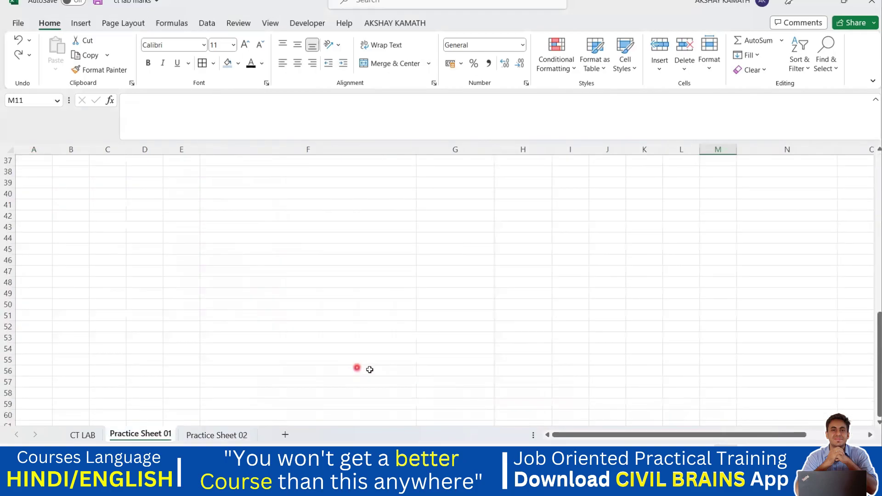
pyautogui.scroll(-5, 372, 366)
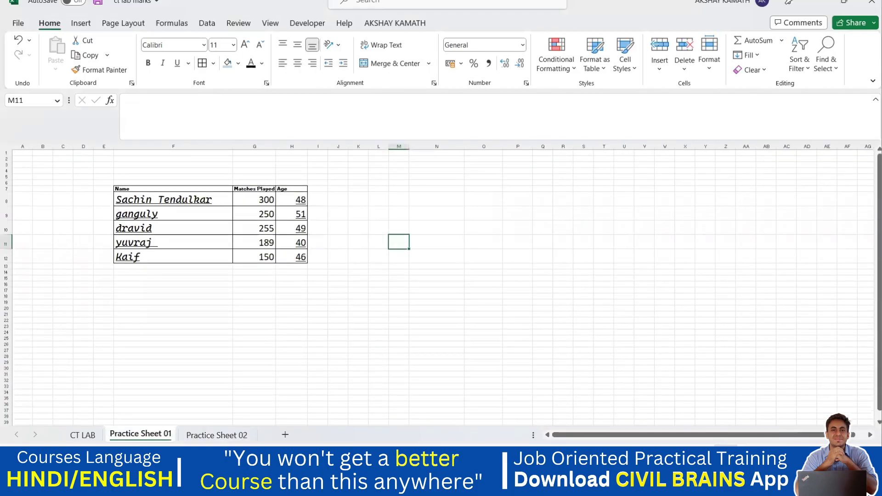
pyautogui.moveTo(595, 486)
pyautogui.click(667, 390)
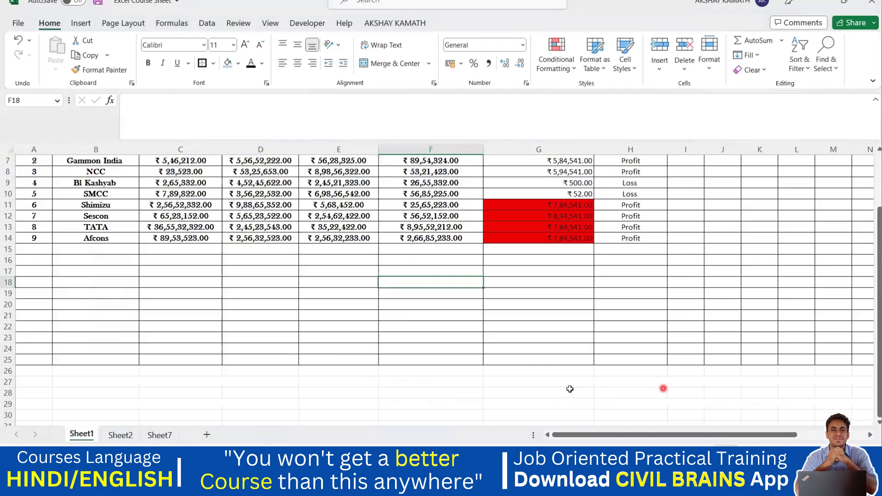
# Go to Sheet2 and select cells and the Shortcut Commands tables picture
pyautogui.click(161, 434)
pyautogui.click(124, 436)
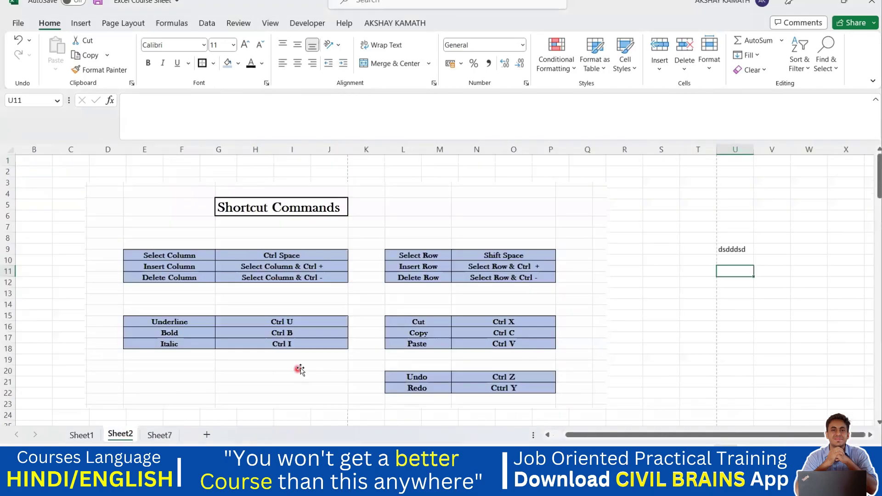
pyautogui.click(665, 269)
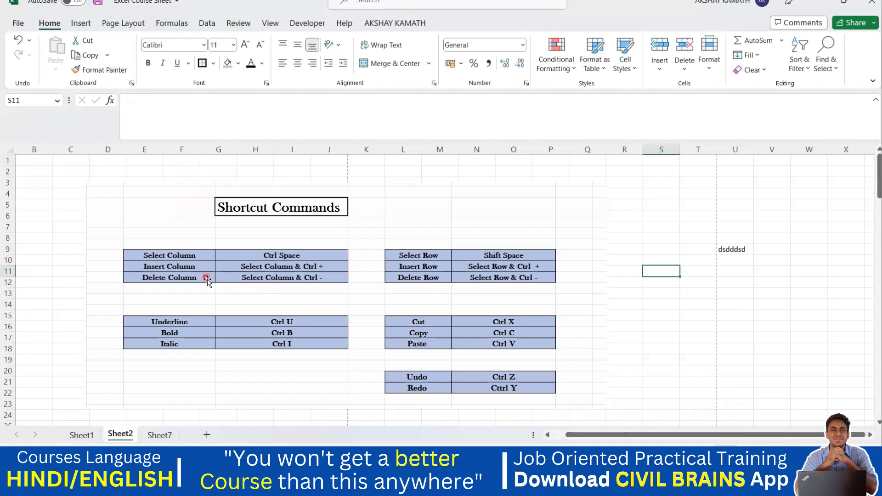
pyautogui.click(623, 333)
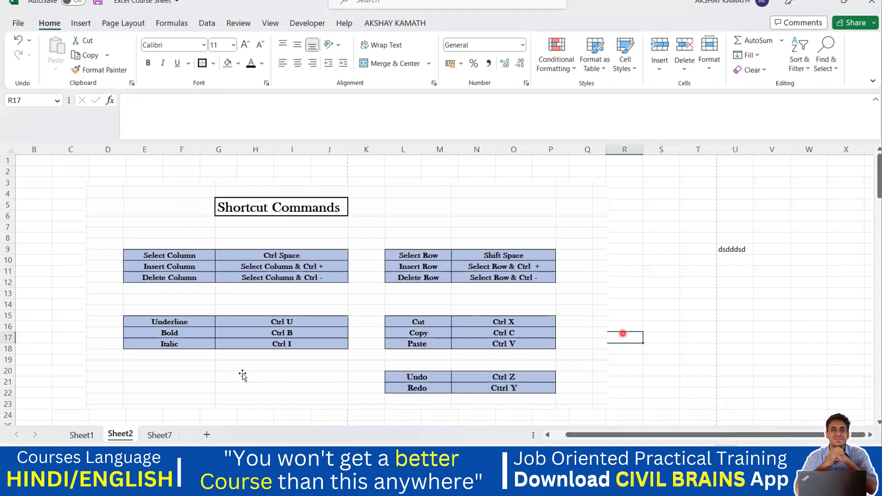
pyautogui.click(178, 333)
pyautogui.click(294, 323)
pyautogui.click(294, 336)
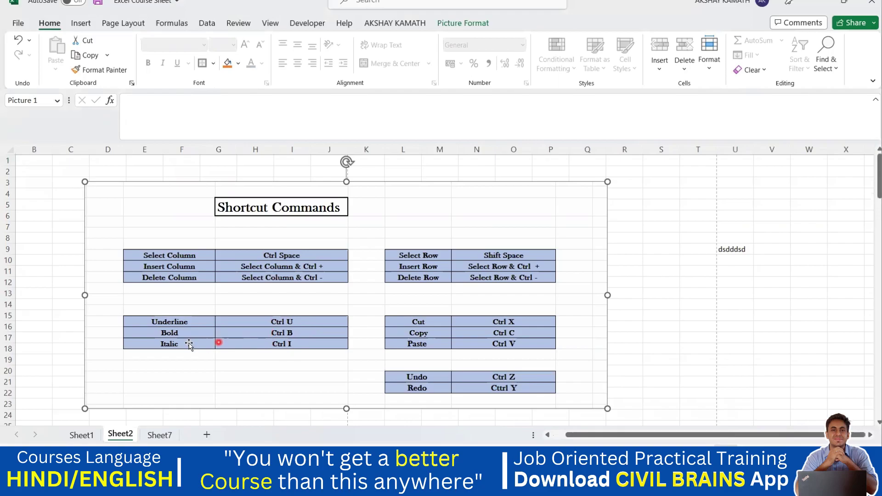
# Make the 'dsdddsd' text in U9 bold, leaving the fill colour unchanged
pyautogui.click(737, 251)
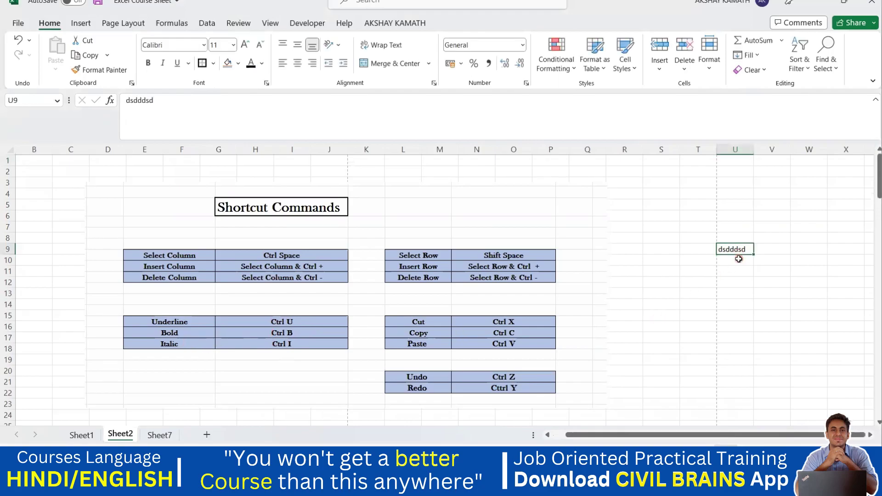
pyautogui.hotkey('ctrl', 'b')
pyautogui.click(736, 289)
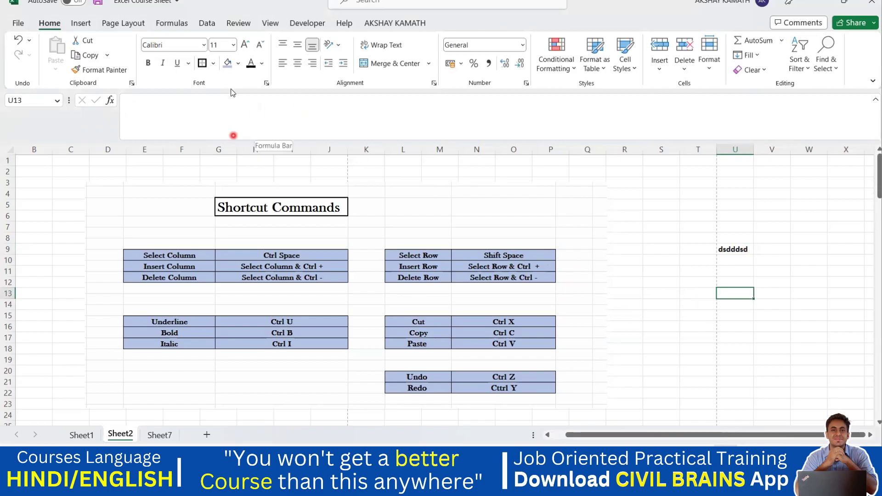
pyautogui.click(238, 68)
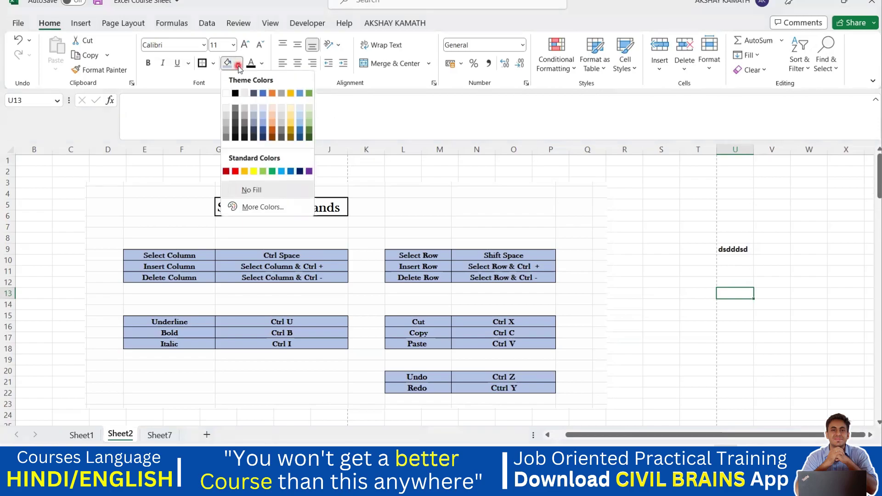
pyautogui.click(519, 193)
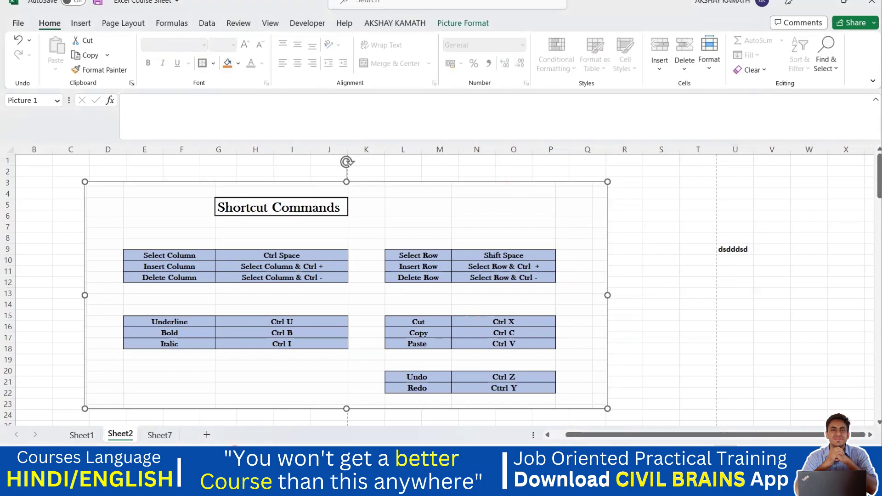
pyautogui.click(149, 437)
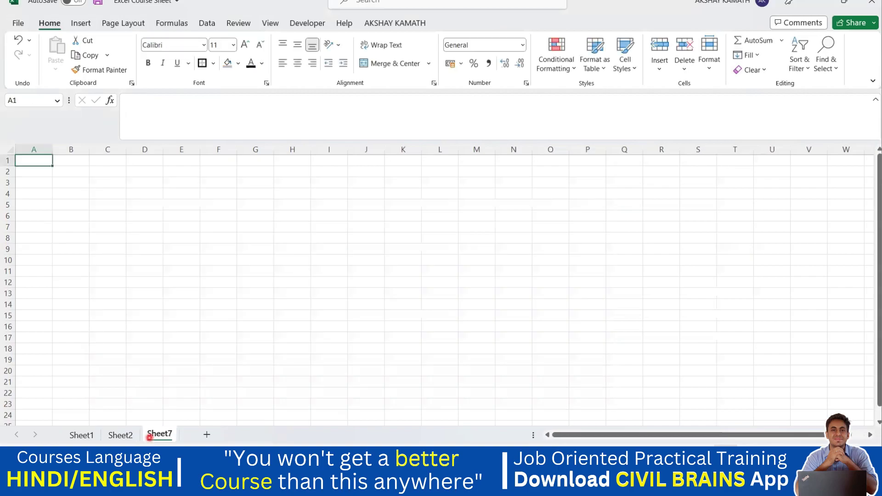
pyautogui.click(84, 437)
pyautogui.scroll(2, 133, 404)
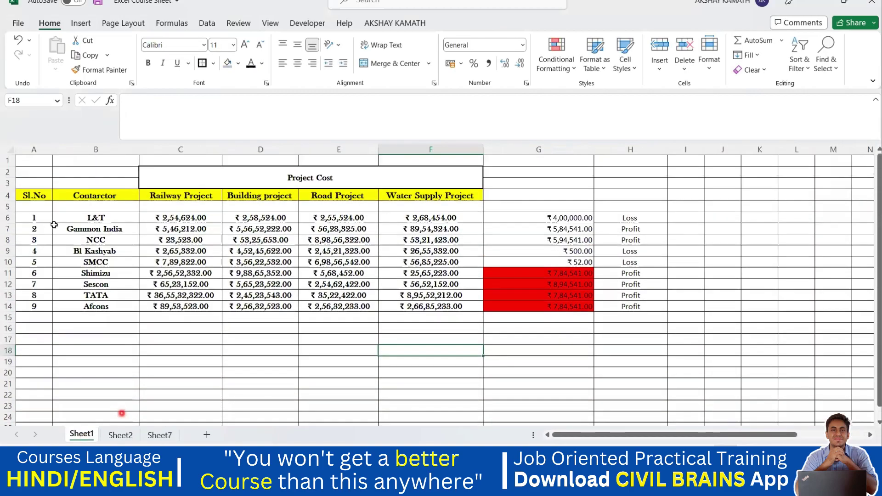
pyautogui.click(649, 272)
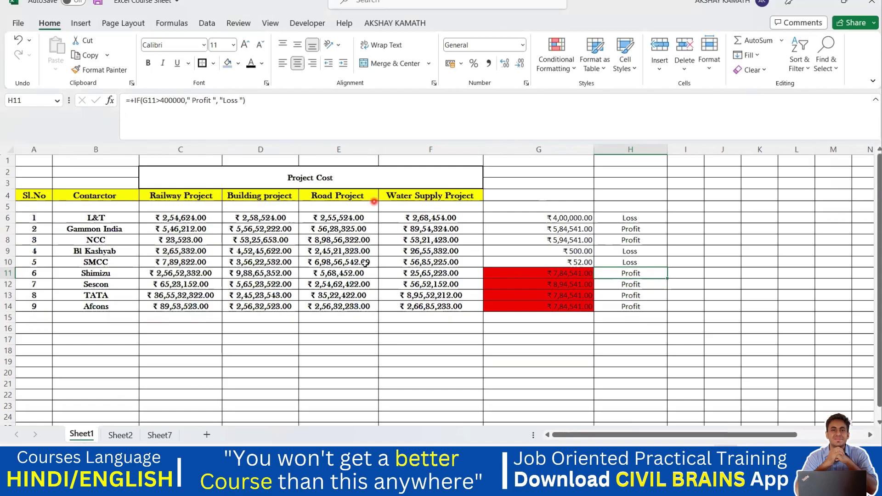
pyautogui.click(120, 435)
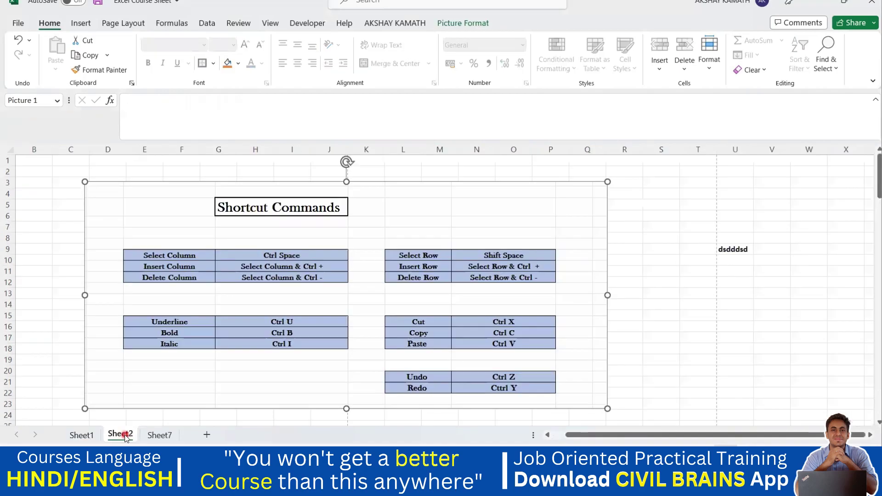
pyautogui.click(186, 436)
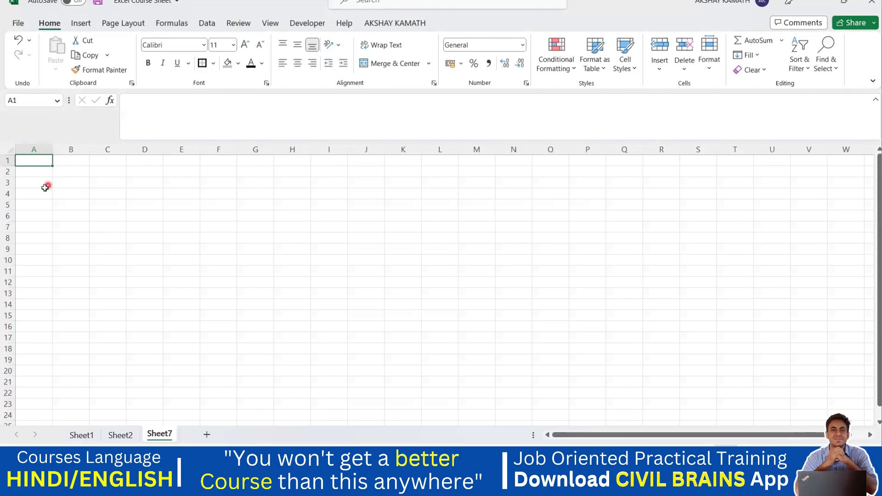
pyautogui.click(40, 185)
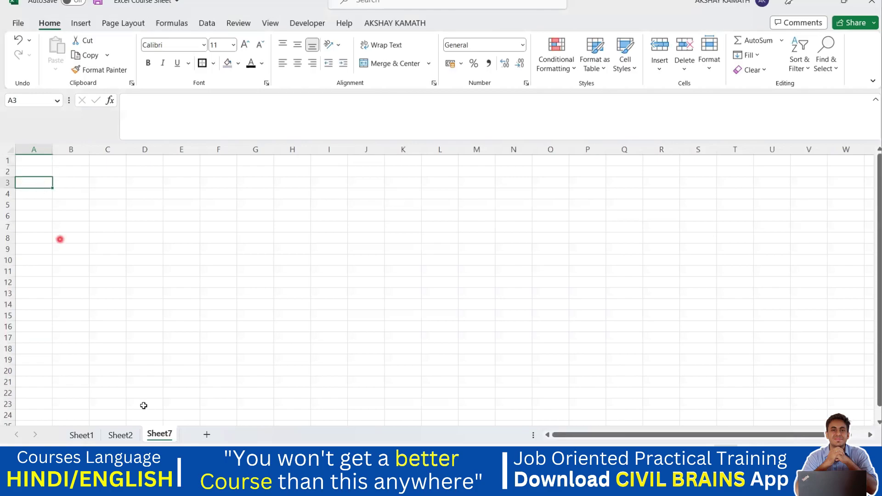
pyautogui.click(121, 435)
pyautogui.click(95, 434)
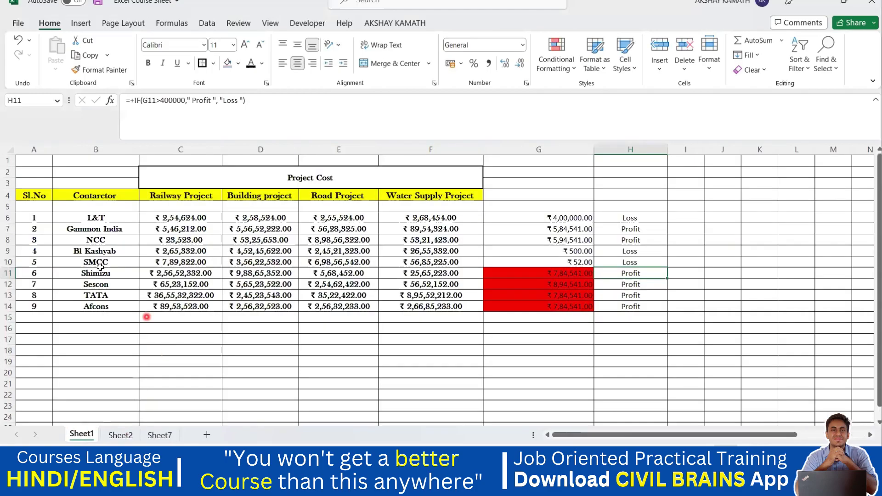
pyautogui.moveTo(28, 198); pyautogui.dragTo(429, 196)
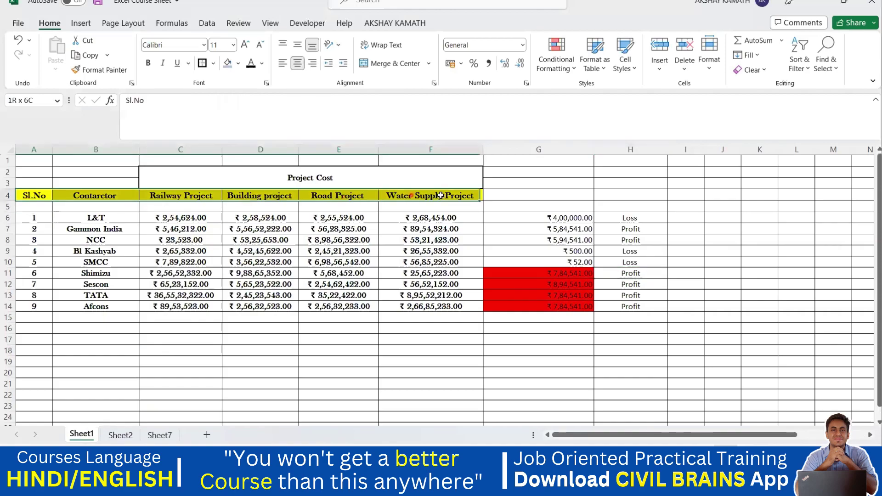
# Copy the project cost header row A4:F4
pyautogui.click(430, 262)
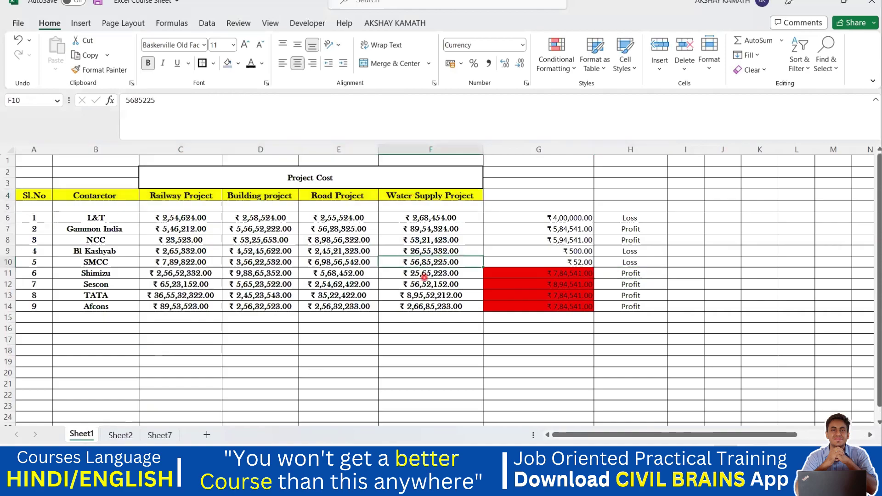
pyautogui.hotkey('ctrl', 'c')
pyautogui.click(65, 196)
pyautogui.moveTo(32, 195); pyautogui.dragTo(446, 189)
pyautogui.hotkey('ctrl', 'c')
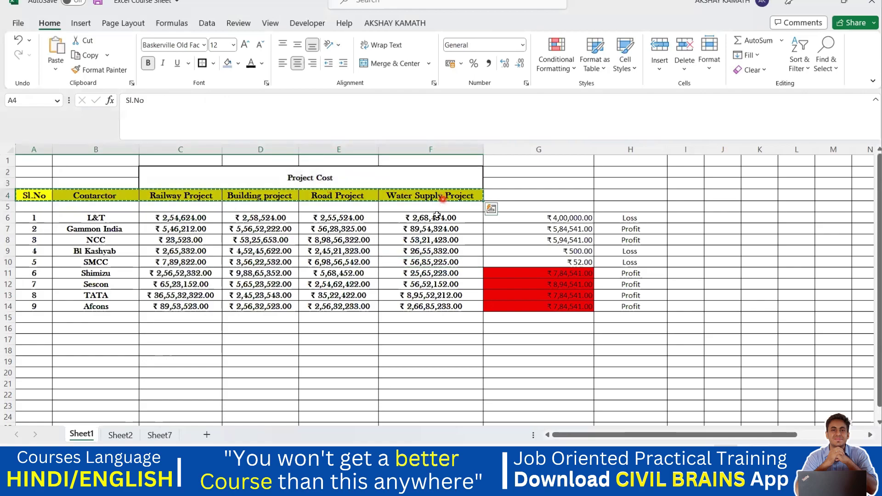
# Paste the headers at B6 on Sheet7 and widen column B, then undo both
pyautogui.click(175, 436)
pyautogui.click(78, 216)
pyautogui.hotkey('ctrl', 'v')
pyautogui.click(178, 285)
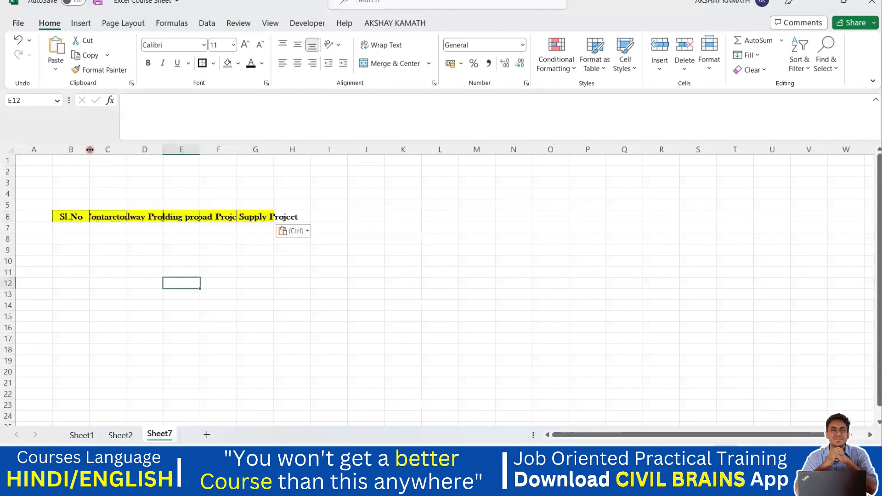
pyautogui.moveTo(90, 150); pyautogui.dragTo(145, 157)
pyautogui.moveTo(354, 295); pyautogui.dragTo(64, 202)
pyautogui.hotkey('ctrl', 'z')
pyautogui.hotkey('ctrl', 'z')
# Enter Sl.no in cell B6 of Sheet7
pyautogui.click(145, 259)
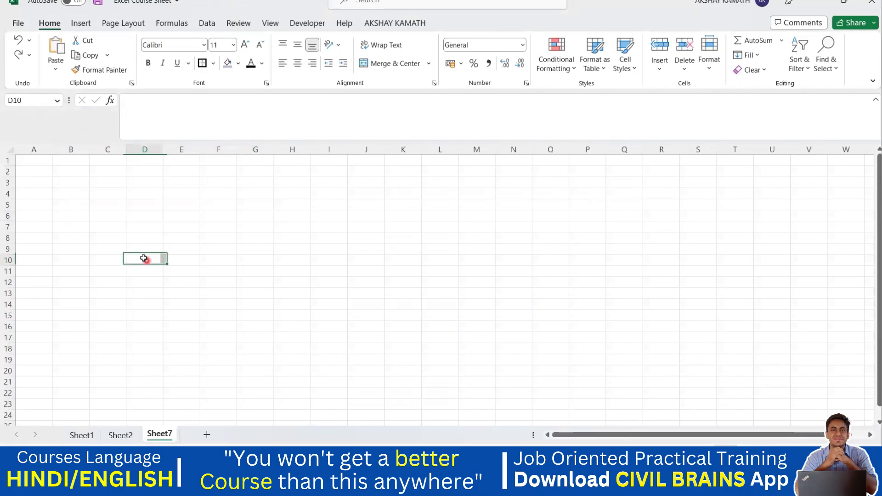
pyautogui.click(73, 215)
pyautogui.doubleClick(73, 216)
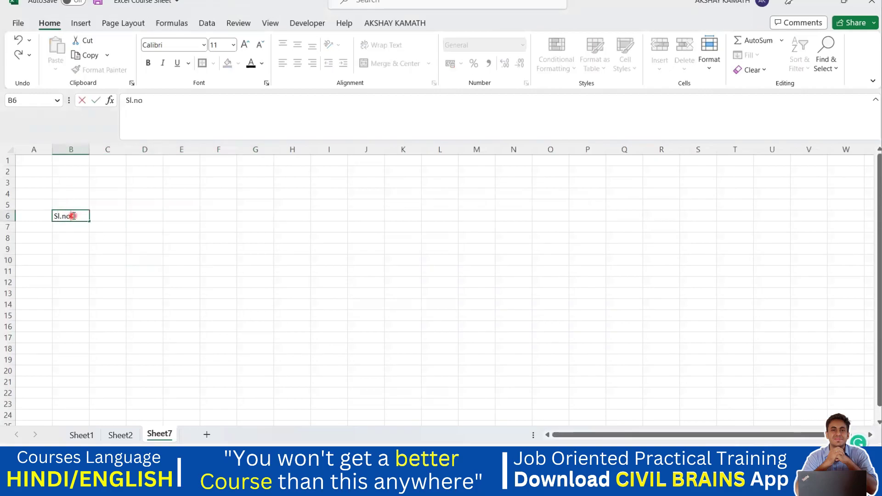
pyautogui.press('Tab')
pyautogui.rightClick(69, 227)
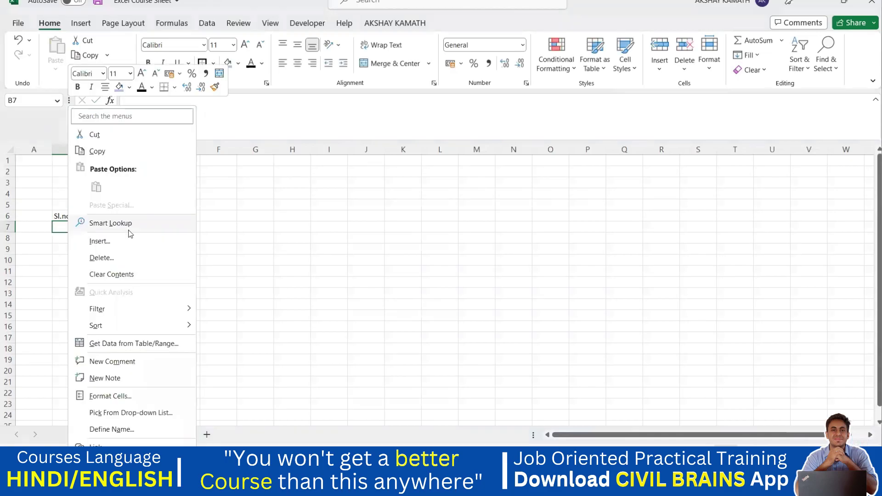
pyautogui.click(371, 200)
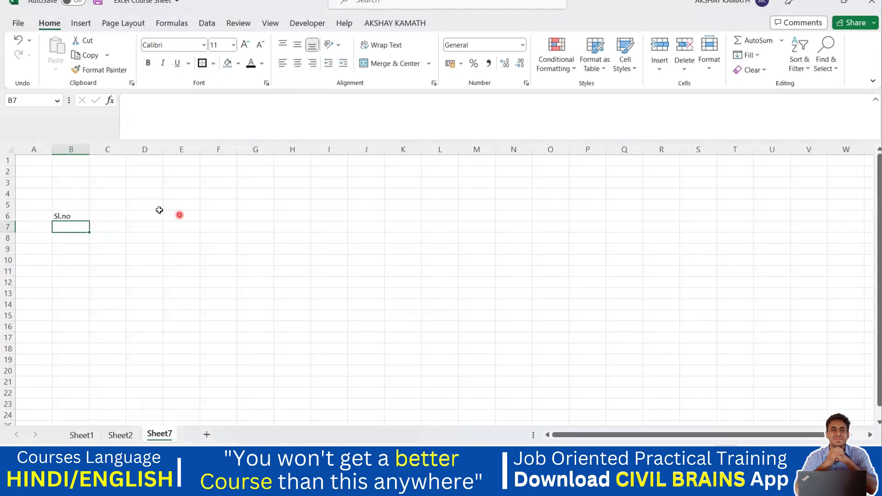
# Enter Project 1, Project 2 and Project 3 in C6 to E6, then select B6:E6
pyautogui.click(112, 214)
pyautogui.write('Project 1')
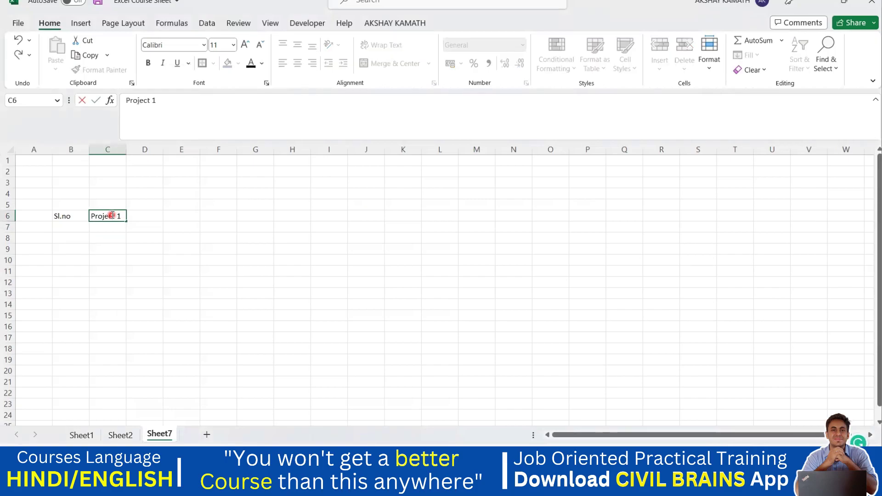
pyautogui.press('Tab')
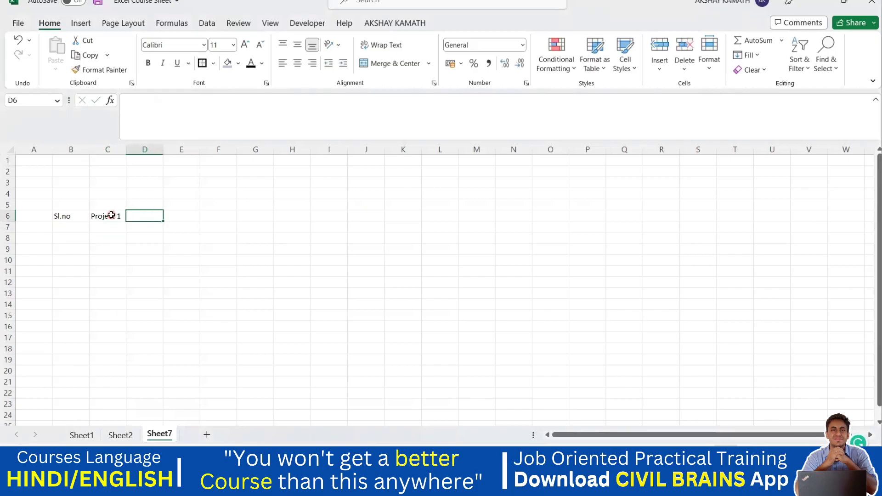
pyautogui.write('Project 2')
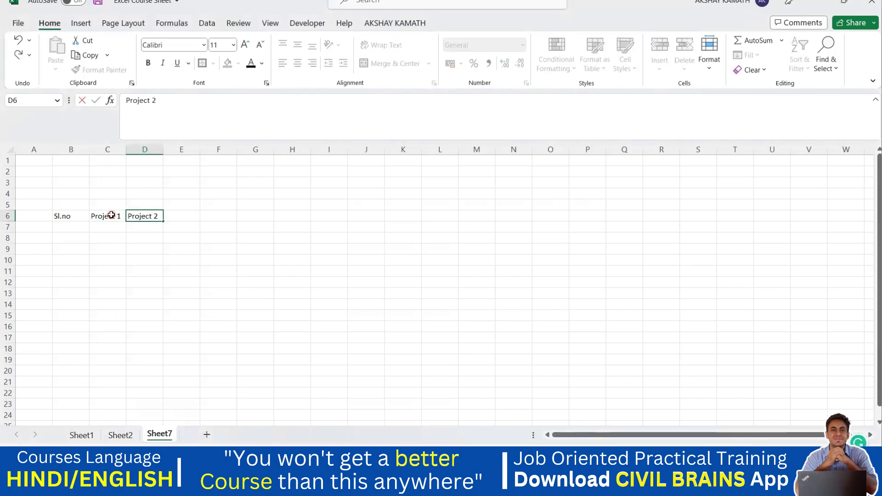
pyautogui.press('Tab')
pyautogui.write('Pro')
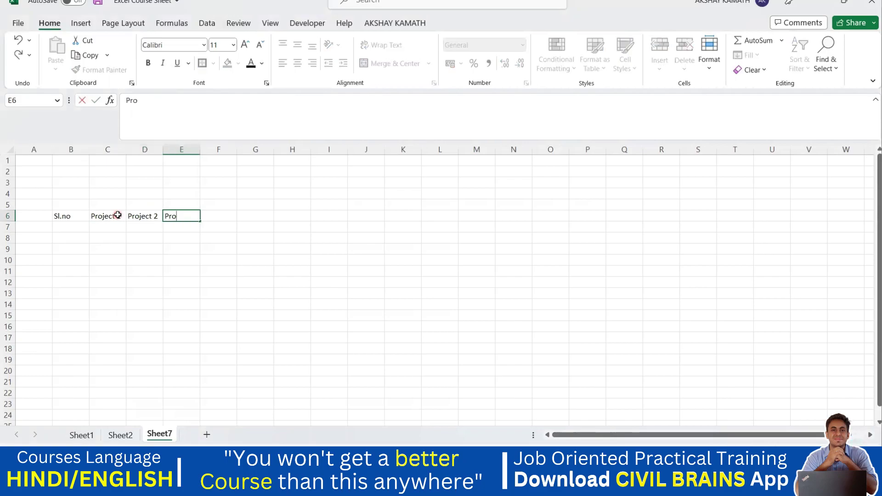
pyautogui.write('ject 3')
pyautogui.click(289, 249)
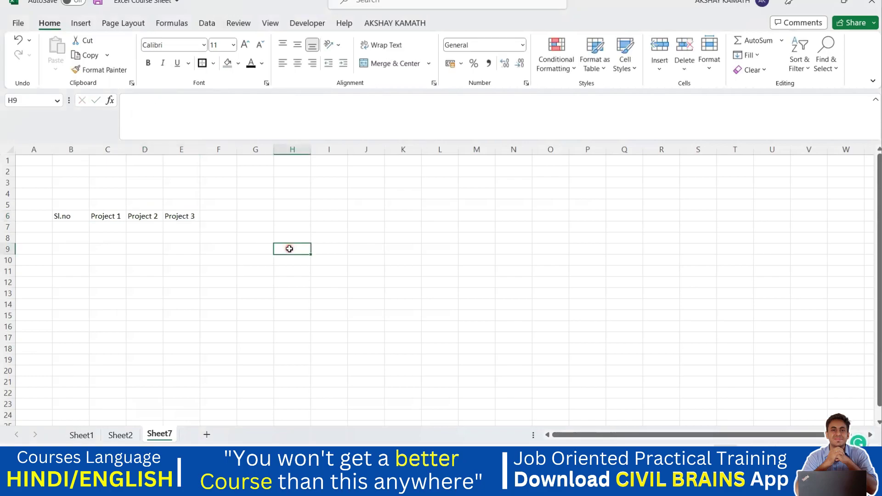
pyautogui.moveTo(63, 215); pyautogui.dragTo(181, 216)
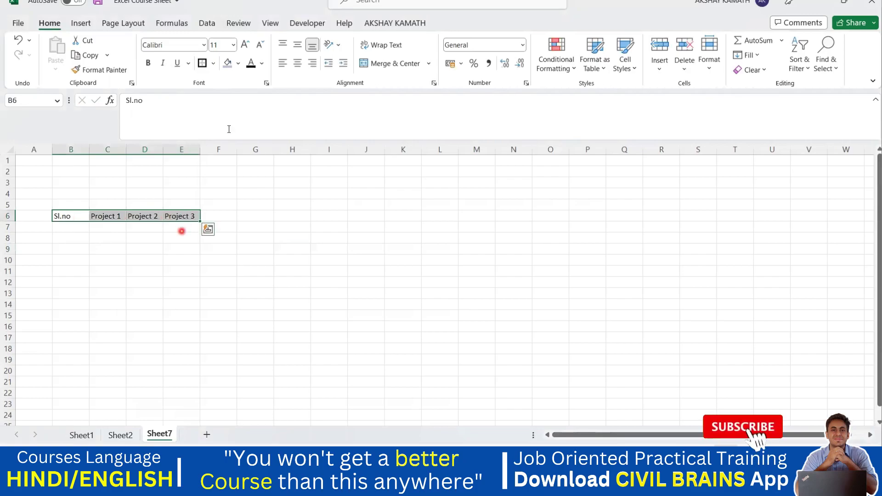
# Apply the Gold standard fill colour to headers B6:E6
pyautogui.click(238, 64)
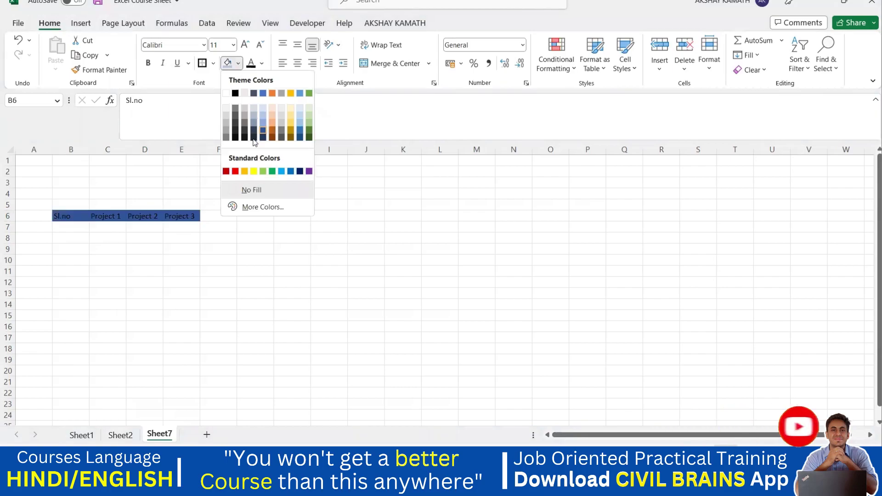
pyautogui.click(245, 172)
pyautogui.click(240, 259)
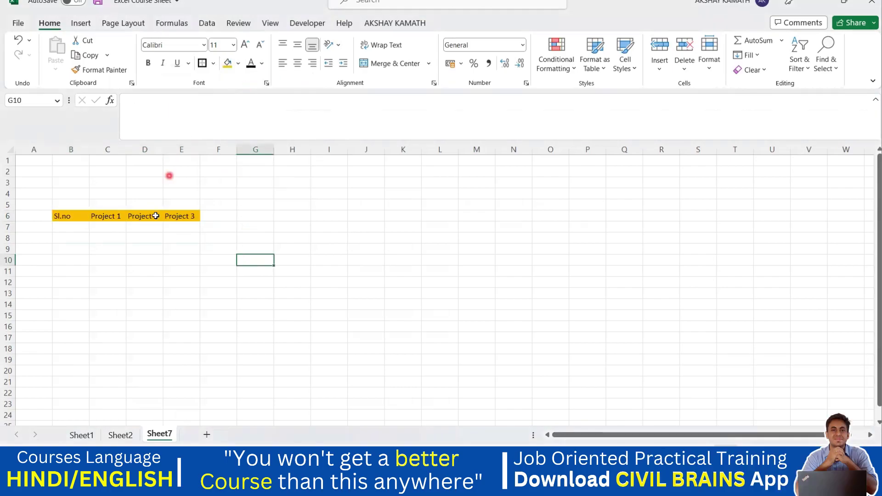
pyautogui.moveTo(59, 217); pyautogui.dragTo(178, 218)
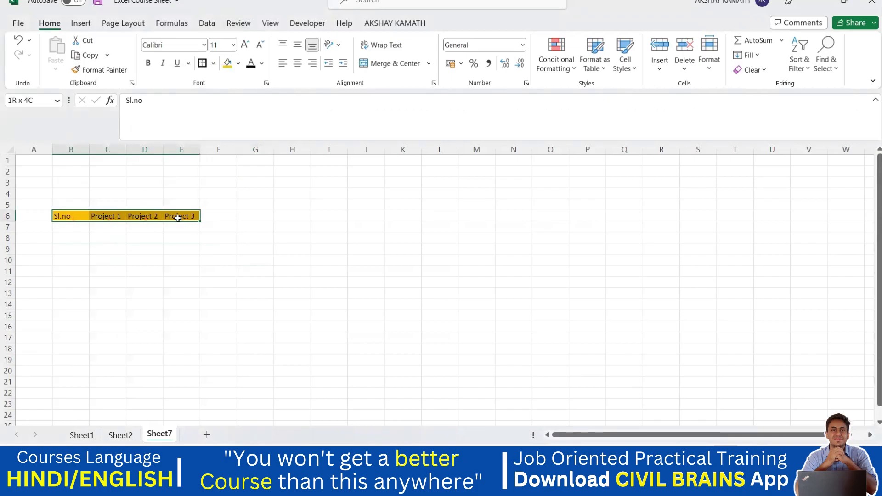
pyautogui.click(238, 65)
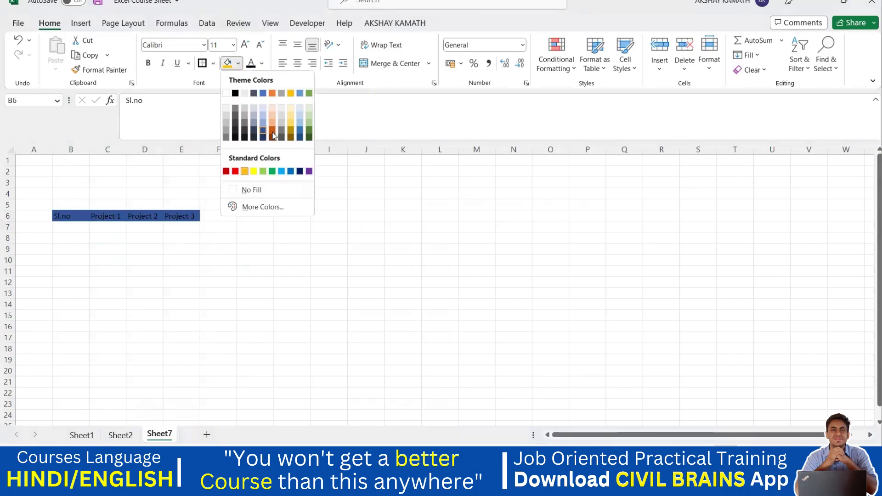
pyautogui.click(294, 124)
pyautogui.click(282, 243)
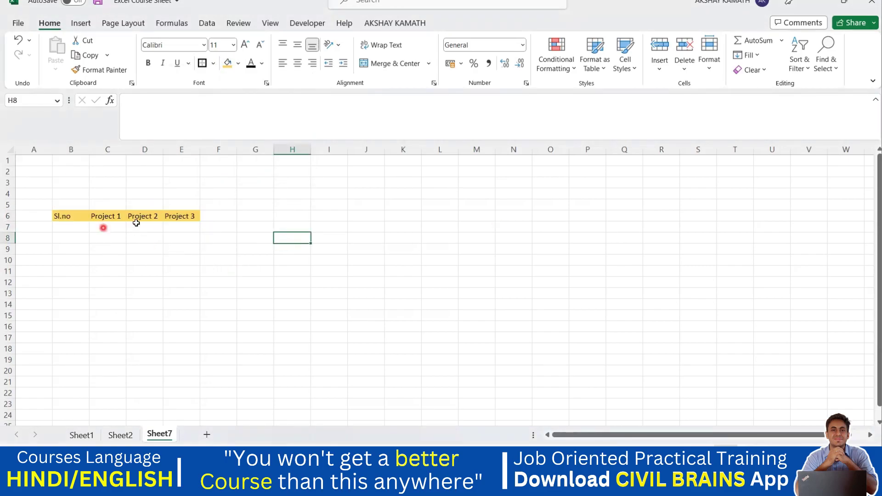
# Switch to the ct lab marks workbook and show its CT LAB sheet
pyautogui.click(82, 437)
pyautogui.click(80, 241)
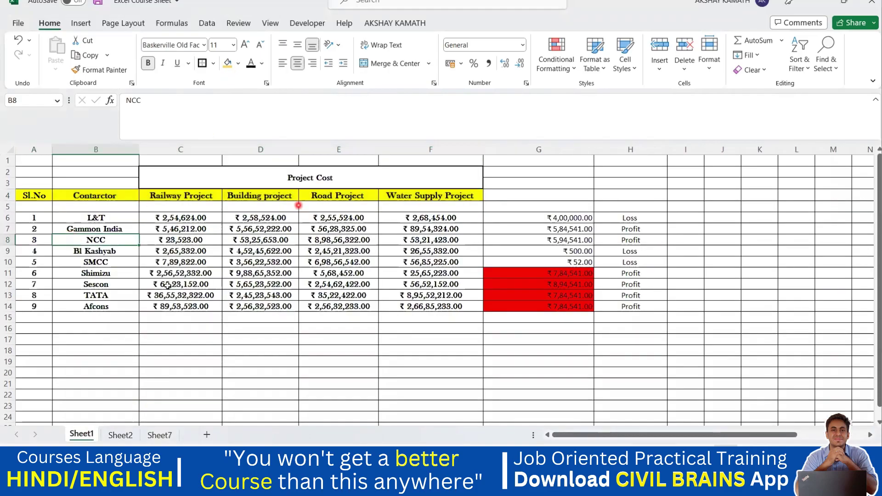
pyautogui.click(120, 435)
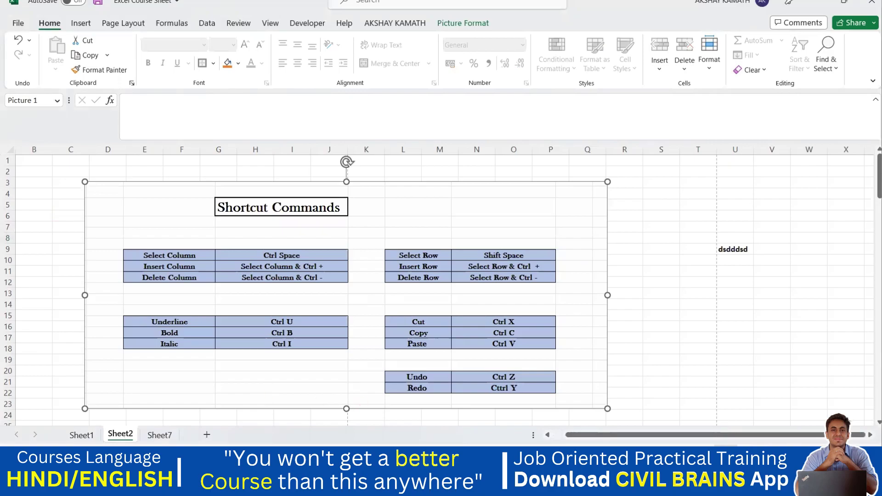
pyautogui.moveTo(595, 487)
pyautogui.click(530, 421)
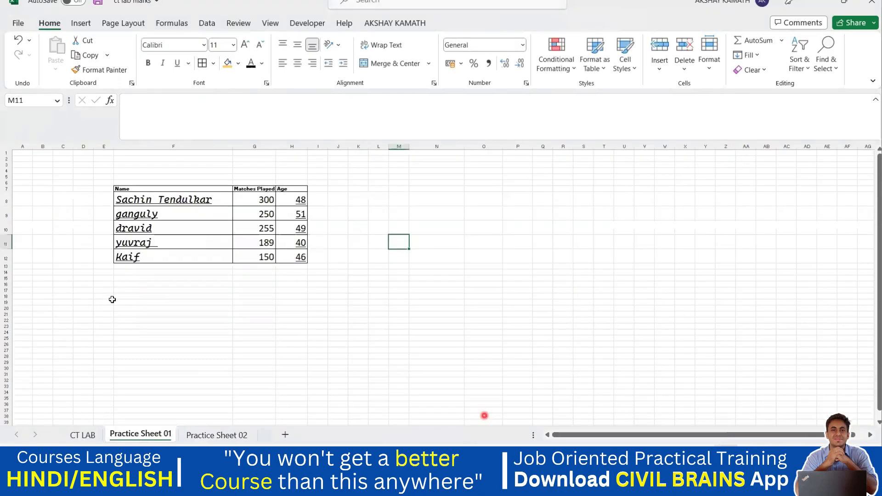
pyautogui.click(82, 434)
# Fill the title block A1:D4 with light orange
pyautogui.scroll(4, 142, 378)
pyautogui.click(374, 276)
pyautogui.moveTo(32, 159); pyautogui.dragTo(118, 193)
pyautogui.click(336, 221)
pyautogui.moveTo(92, 162); pyautogui.dragTo(183, 191)
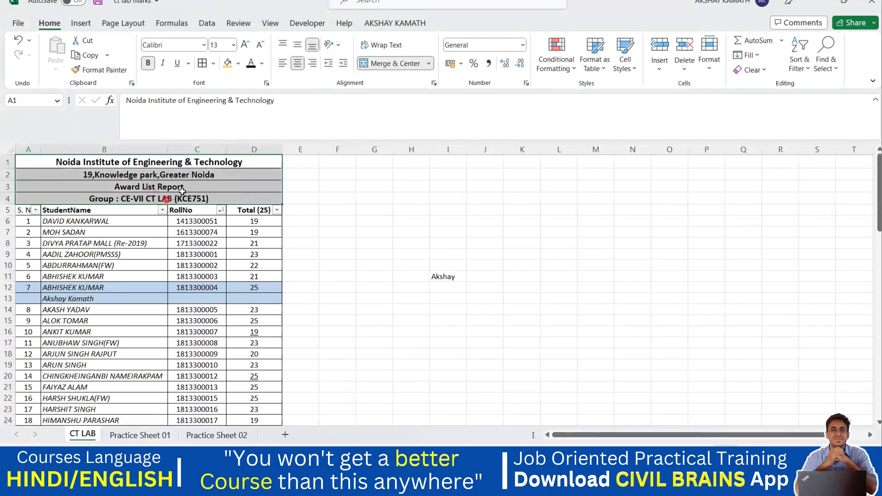
pyautogui.click(238, 62)
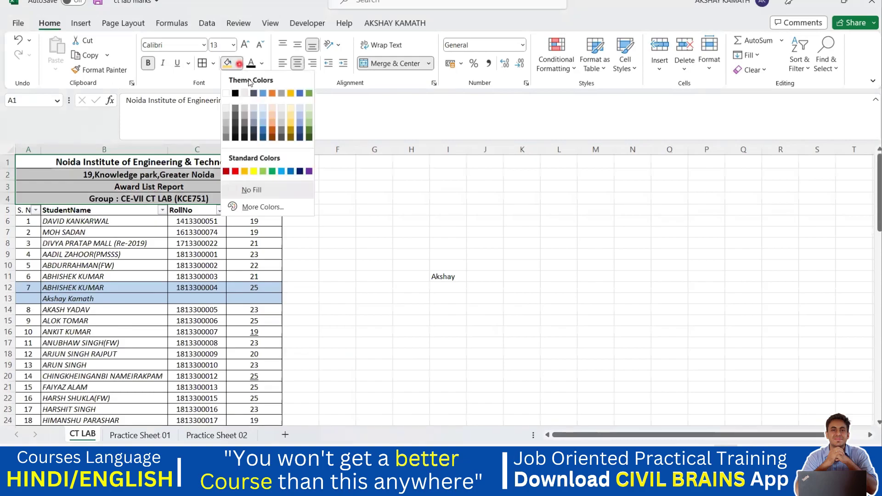
pyautogui.click(273, 117)
pyautogui.click(325, 221)
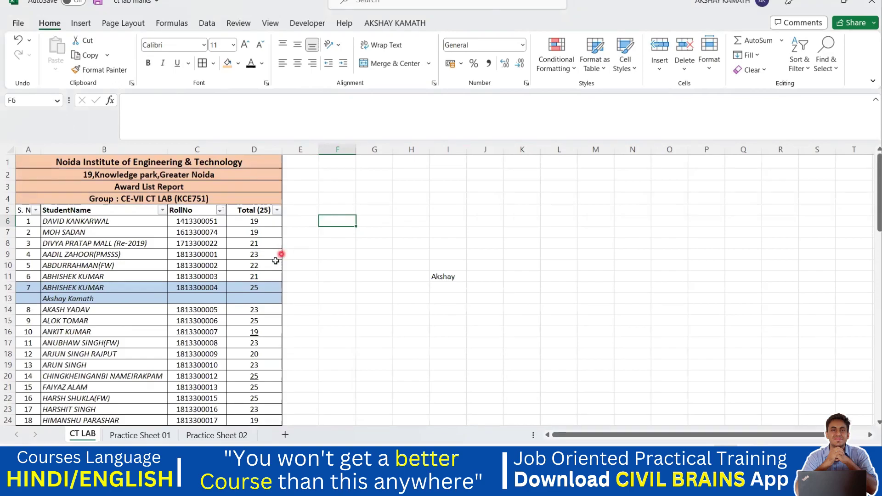
# Select rows 17 and 22 across columns A to D
pyautogui.scroll(-1, 151, 340)
pyautogui.scroll(-3, 108, 351)
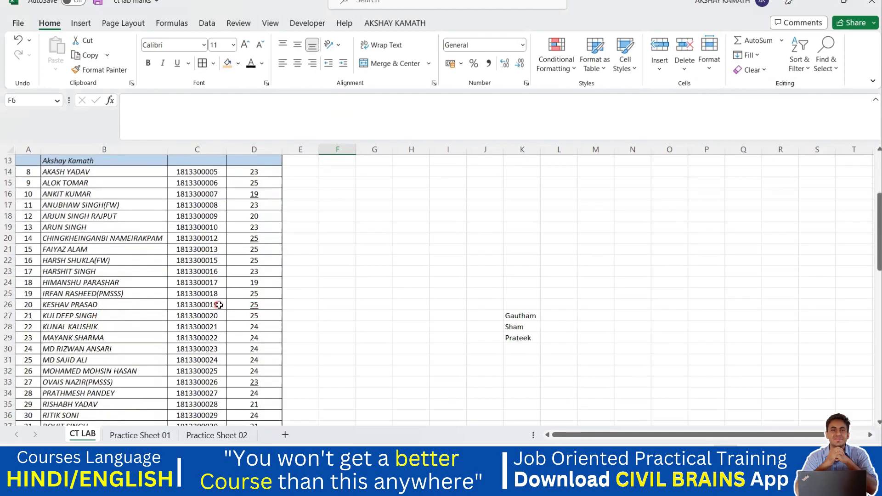
pyautogui.scroll(3, 214, 307)
pyautogui.scroll(1, 161, 323)
pyautogui.scroll(-4, 162, 323)
pyautogui.click(120, 204)
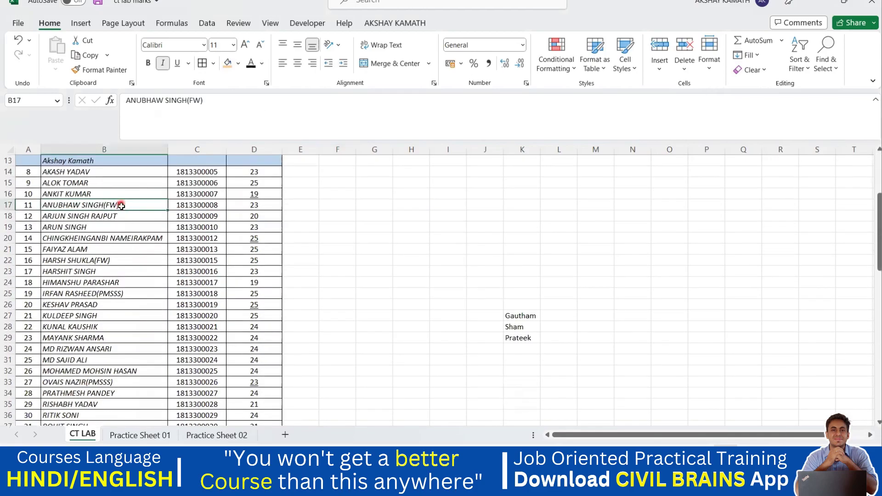
pyautogui.moveTo(28, 205); pyautogui.dragTo(242, 204)
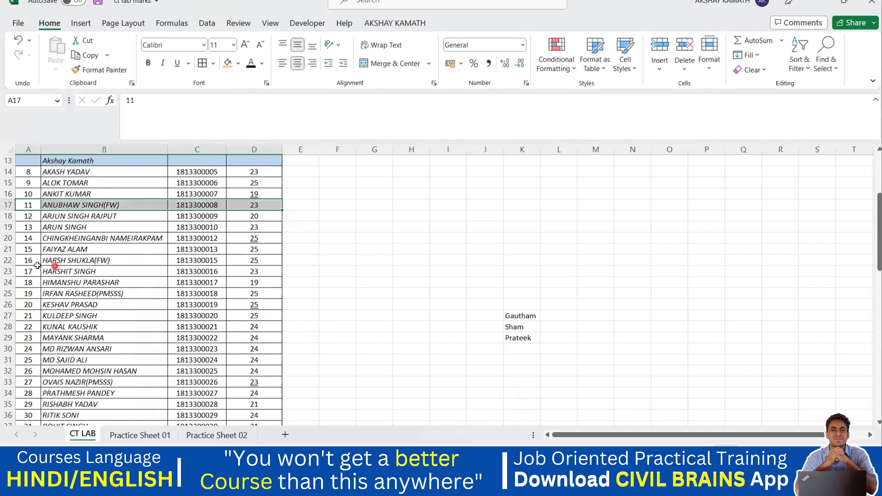
pyautogui.moveTo(29, 260); pyautogui.dragTo(243, 258)
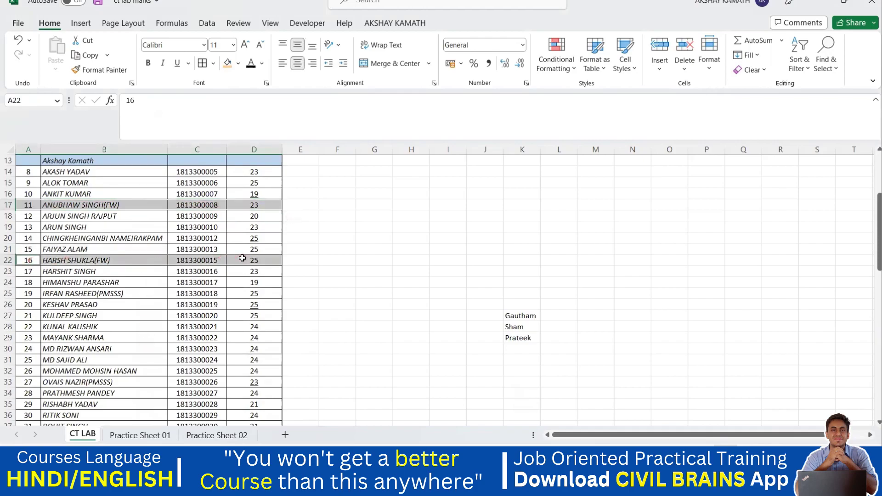
# Add rows 41 and 44, columns A to D, to the selection
pyautogui.scroll(-1, 236, 256)
pyautogui.scroll(-1, 235, 255)
pyautogui.moveTo(27, 339); pyautogui.dragTo(240, 335)
pyautogui.scroll(-3, 137, 340)
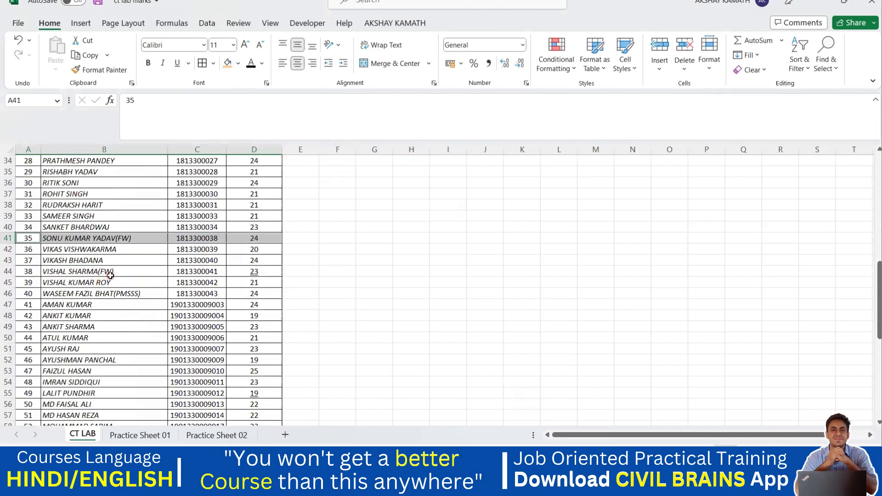
pyautogui.moveTo(28, 272); pyautogui.dragTo(253, 272)
pyautogui.scroll(-1, 107, 309)
pyautogui.scroll(-6, 107, 309)
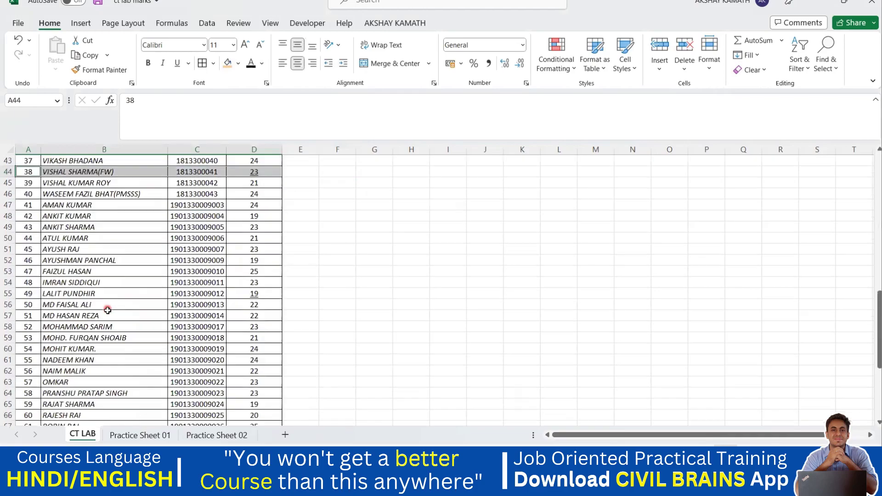
# Fill rows 17, 22, 41 and 44 with yellow, then scroll the list to check them
pyautogui.scroll(-3, 108, 310)
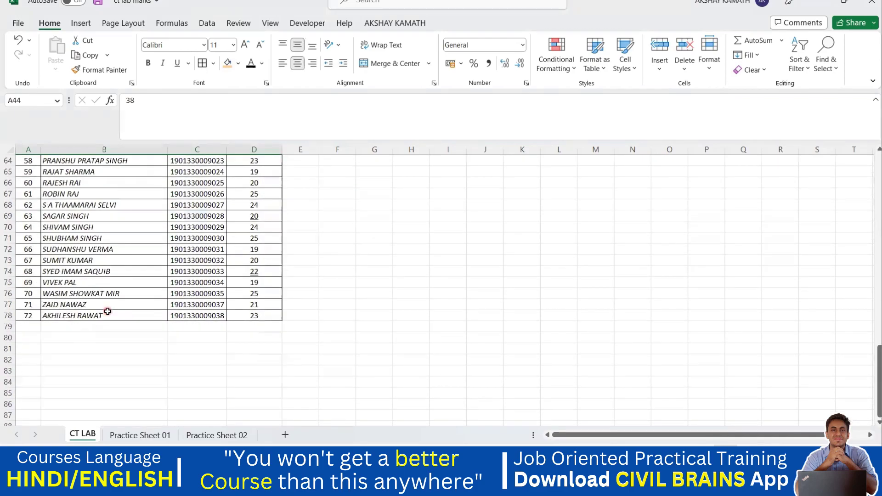
pyautogui.scroll(19, 107, 311)
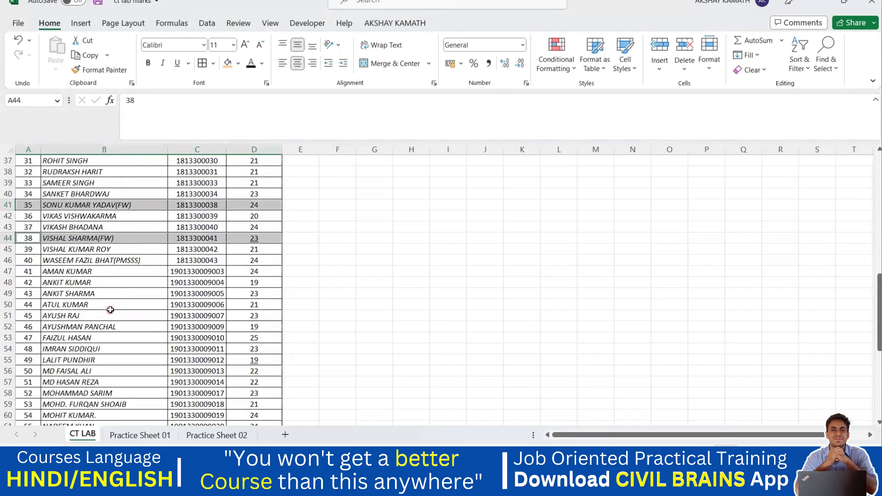
pyautogui.click(239, 65)
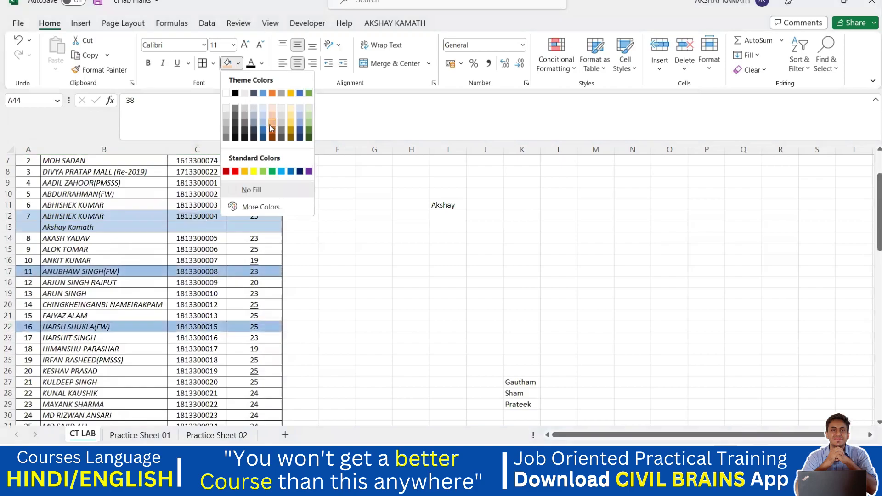
pyautogui.click(253, 172)
pyautogui.scroll(-8, 286, 230)
pyautogui.click(334, 256)
pyautogui.scroll(8, 286, 288)
pyautogui.scroll(3, 286, 288)
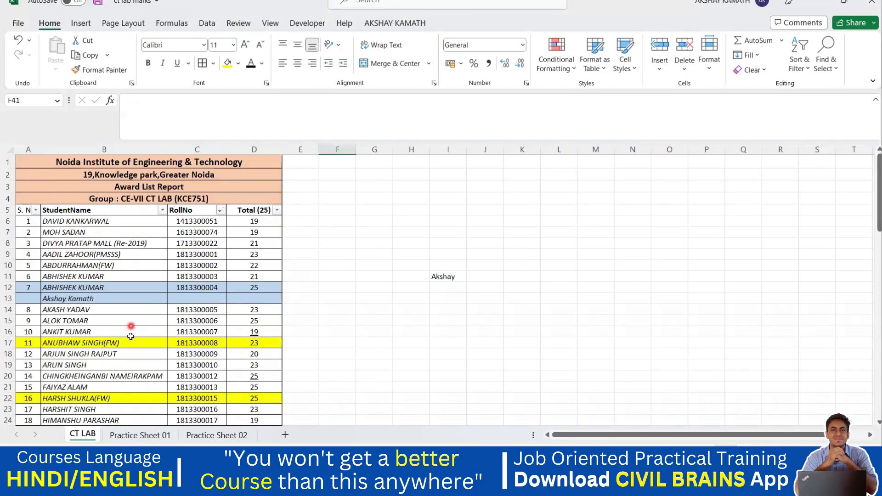
pyautogui.scroll(-1, 130, 336)
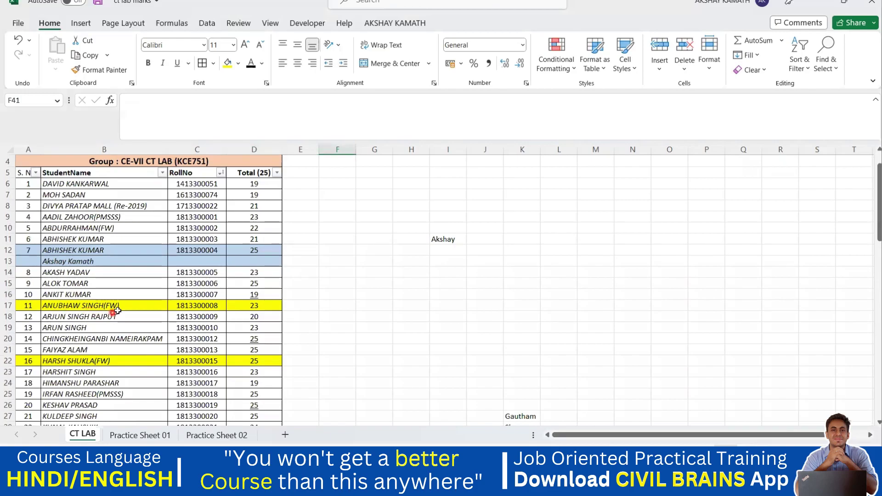
pyautogui.scroll(-2, 118, 311)
pyautogui.scroll(-3, 118, 301)
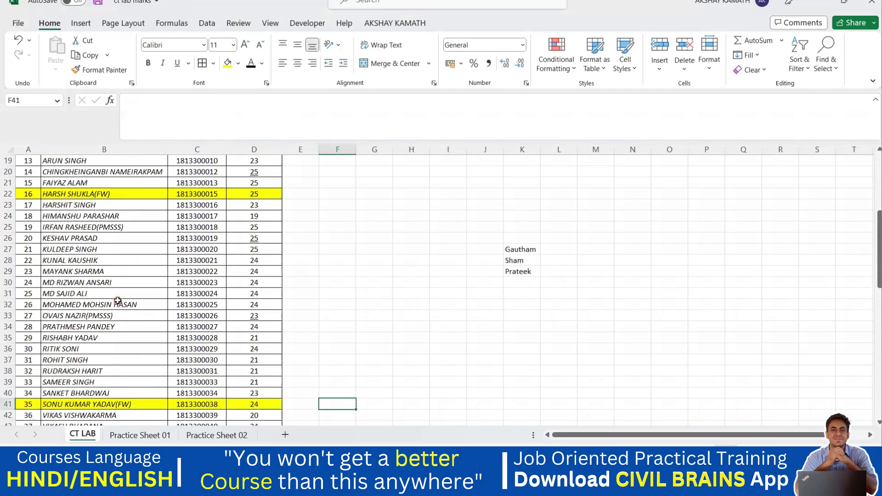
pyautogui.scroll(-2, 118, 301)
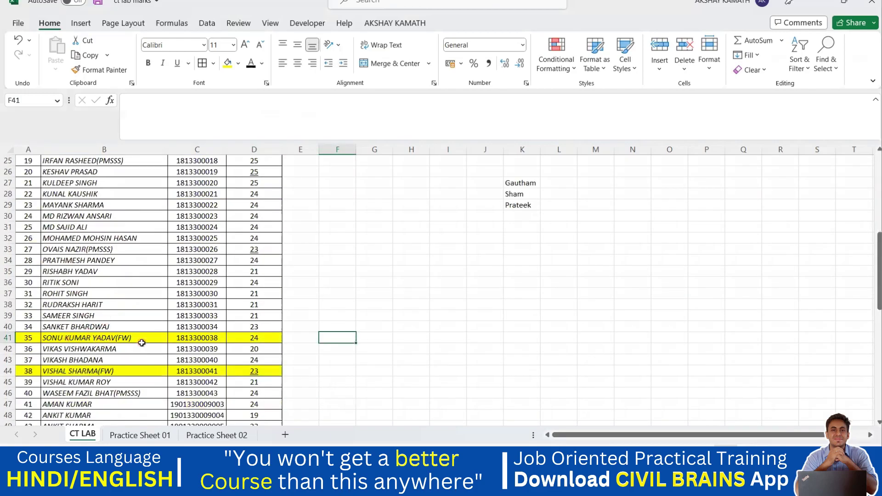
pyautogui.scroll(-2, 141, 343)
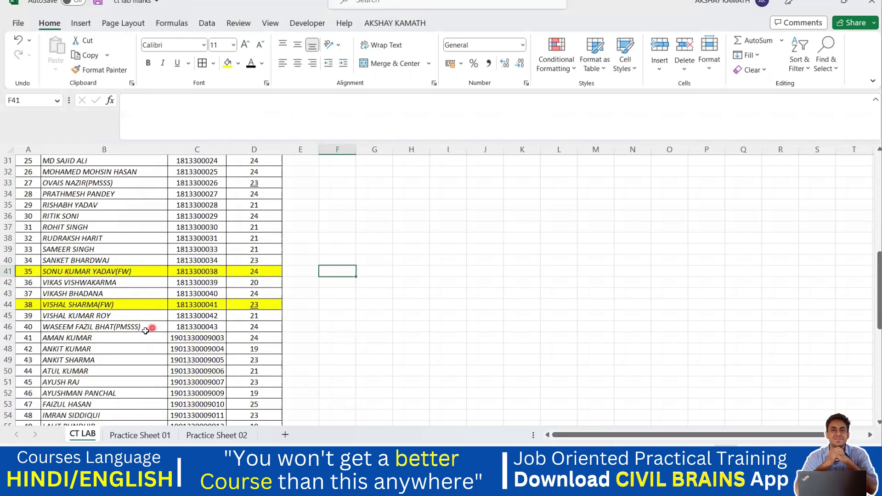
pyautogui.scroll(1, 146, 331)
pyautogui.scroll(2, 141, 326)
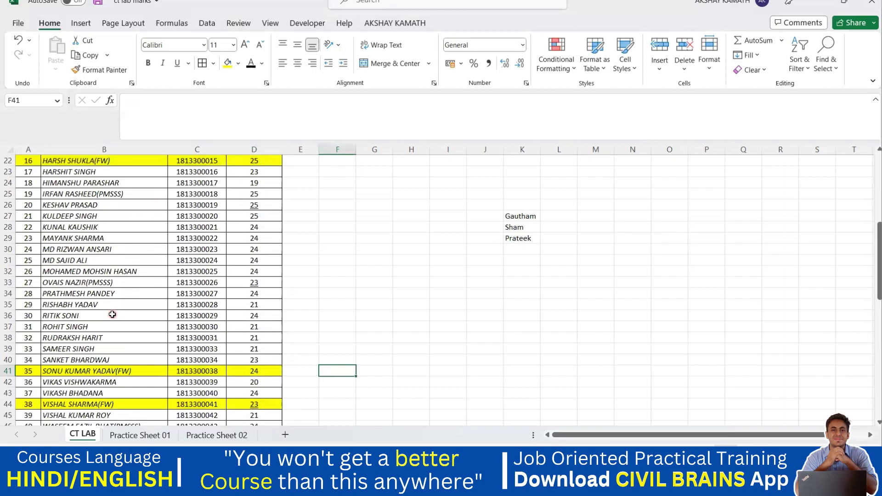
pyautogui.scroll(5, 112, 314)
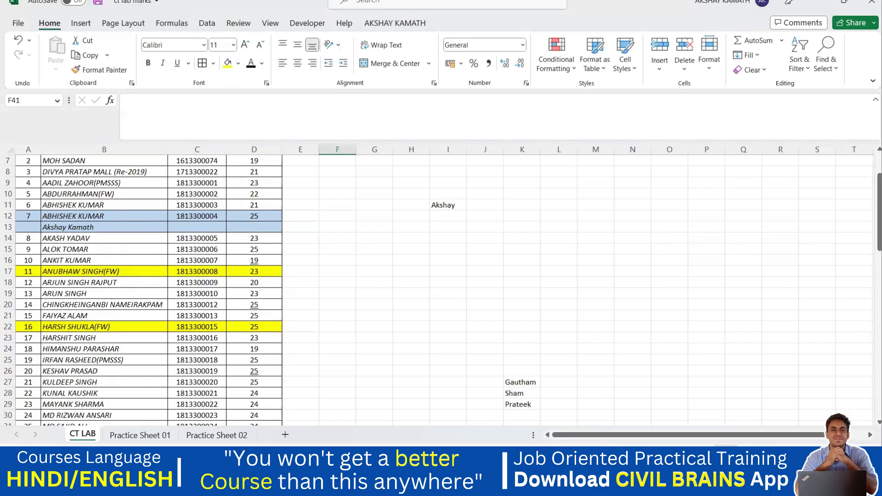
pyautogui.moveTo(596, 486)
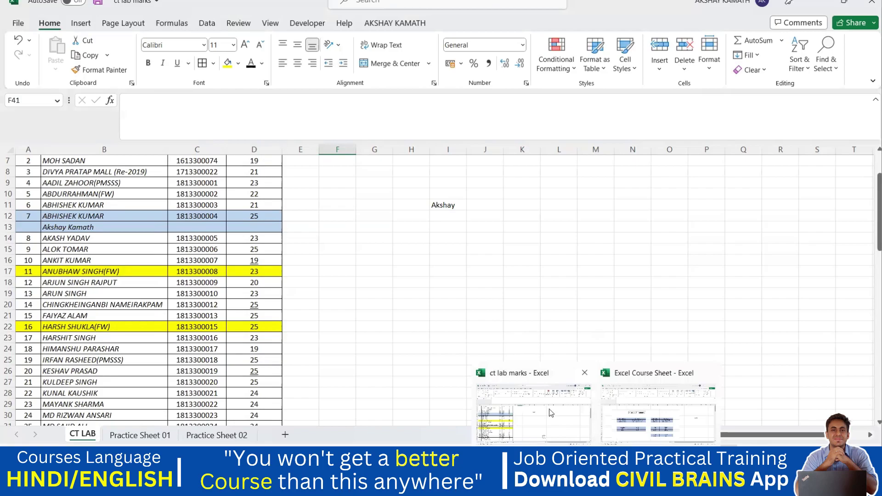
# Browse the Font Color choices without applying one, then select A17:D17
pyautogui.click(448, 282)
pyautogui.scroll(2, 425, 317)
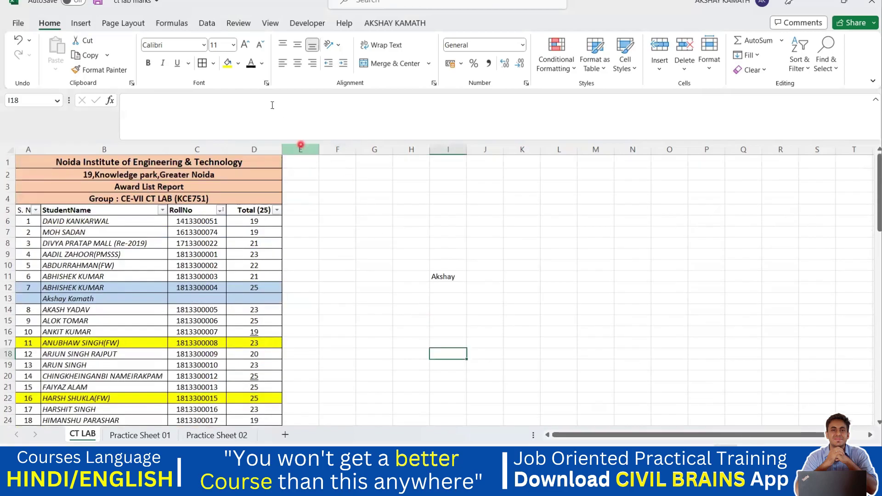
pyautogui.click(239, 65)
pyautogui.click(254, 67)
pyautogui.click(262, 65)
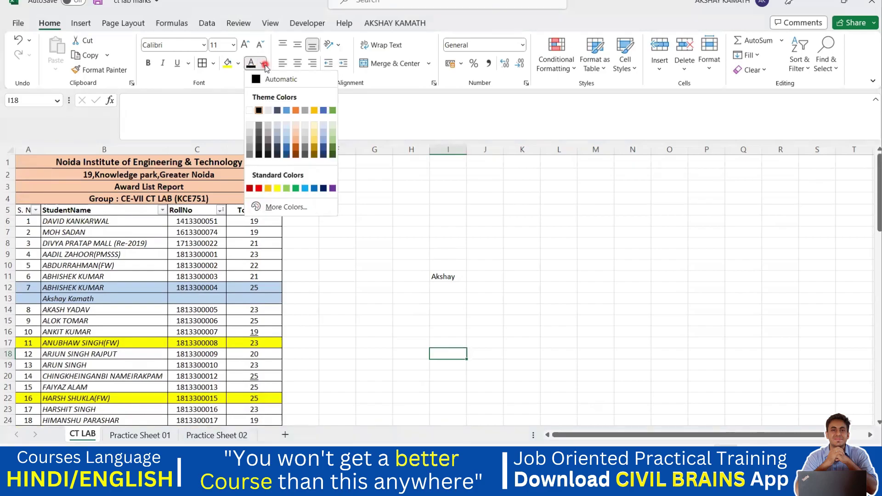
pyautogui.click(128, 292)
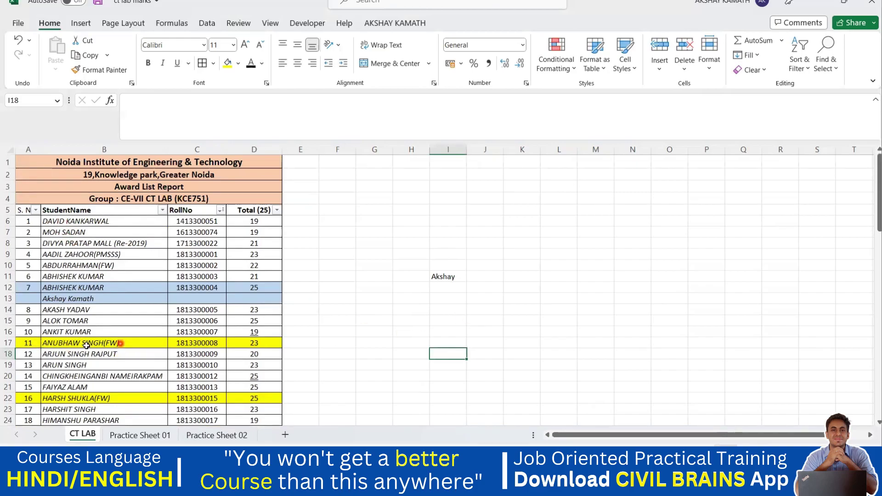
pyautogui.click(109, 348)
pyautogui.moveTo(28, 342); pyautogui.dragTo(234, 345)
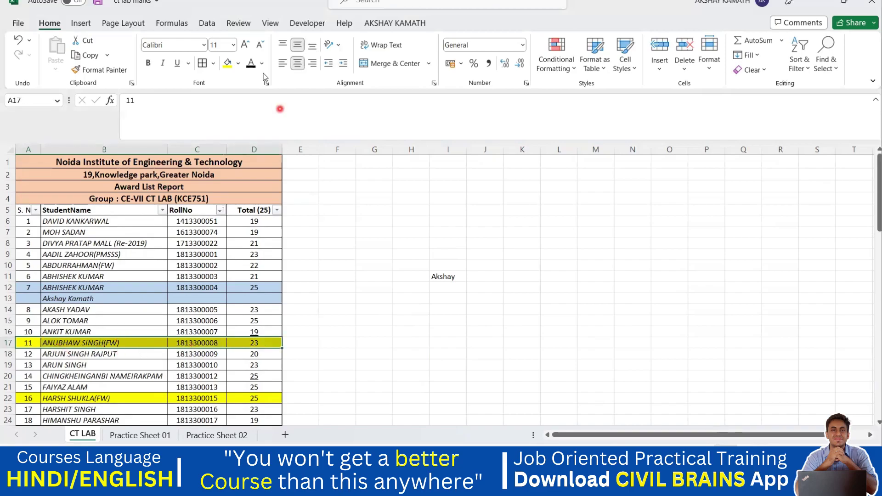
# Set rows 17 and 22, columns A to D, to No Fill
pyautogui.click(238, 63)
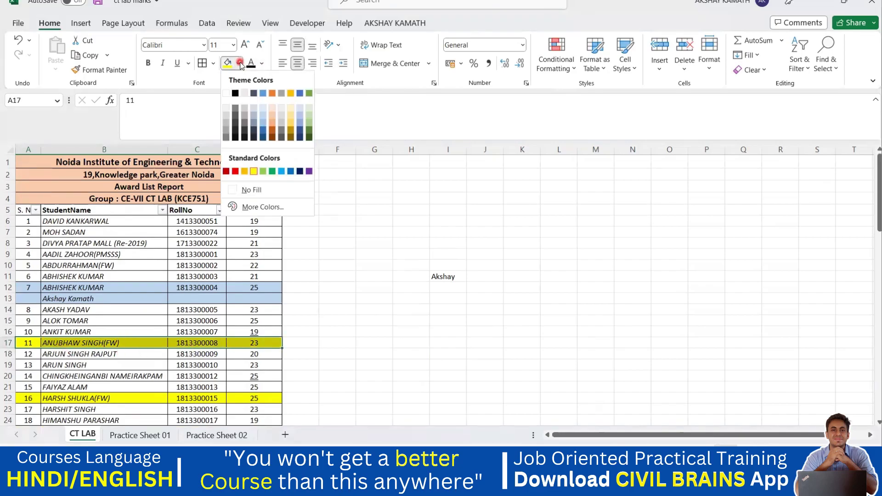
pyautogui.click(252, 190)
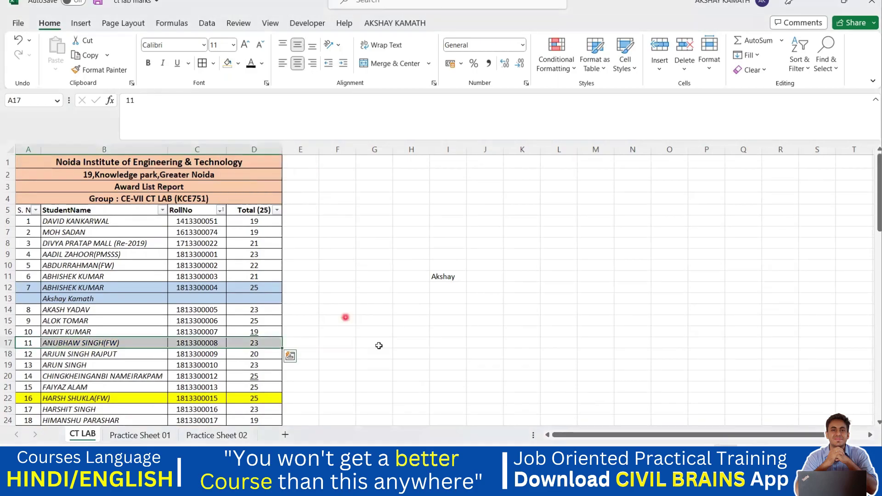
pyautogui.click(376, 343)
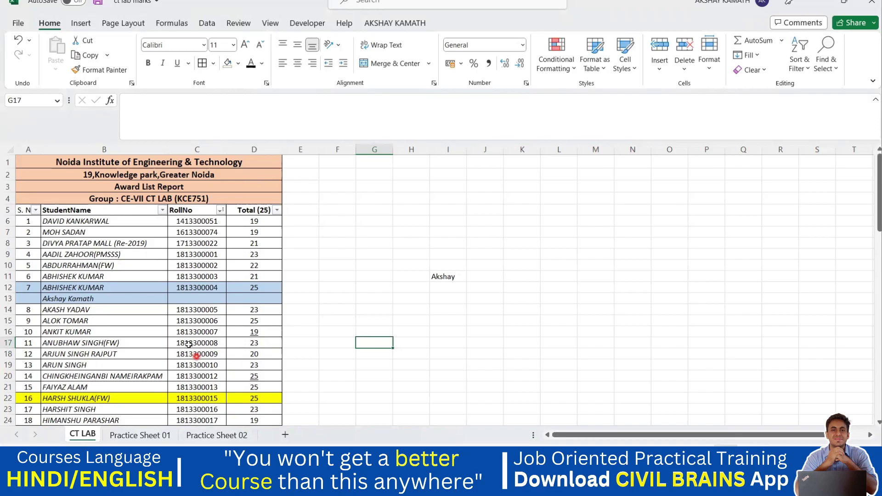
pyautogui.click(238, 63)
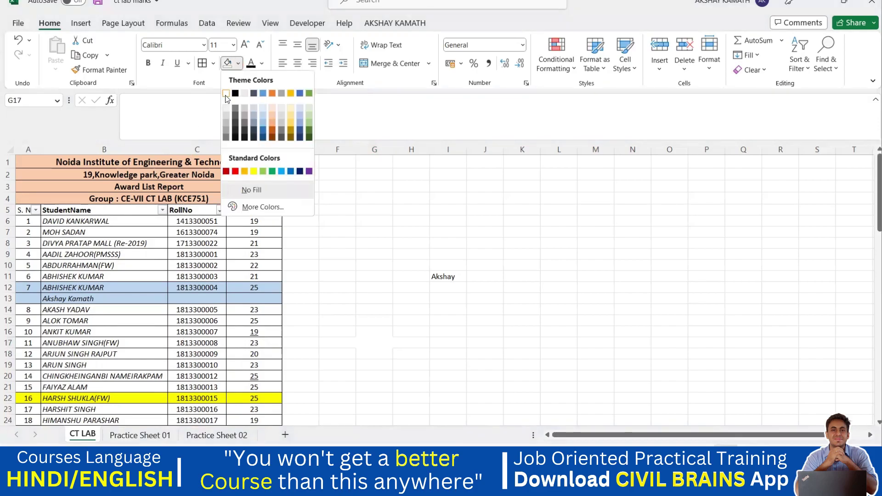
pyautogui.click(345, 254)
pyautogui.moveTo(28, 399); pyautogui.dragTo(255, 399)
pyautogui.click(239, 63)
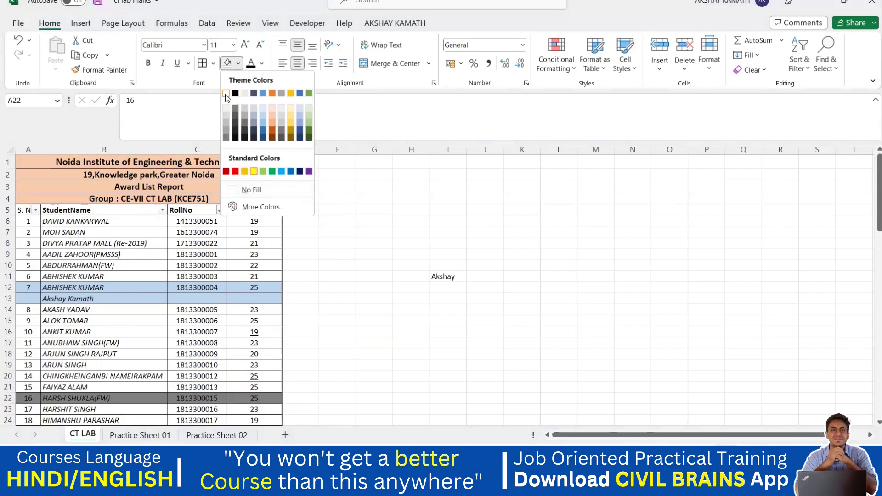
pyautogui.press('Escape')
pyautogui.click(322, 297)
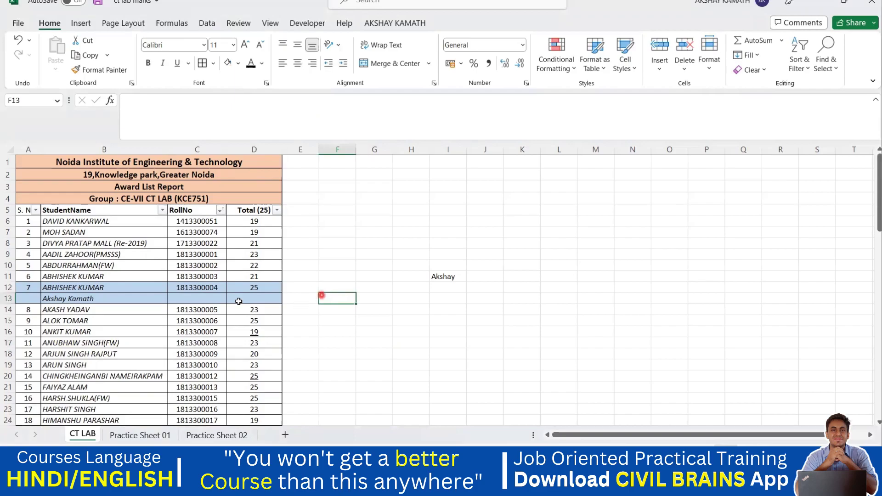
# Clear the light-blue fill from rows 12 and 13
pyautogui.moveTo(31, 288); pyautogui.dragTo(276, 298)
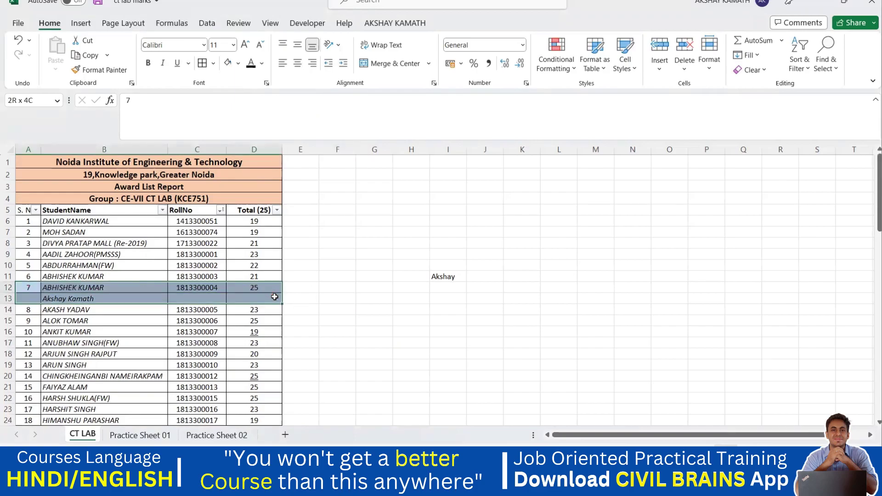
pyautogui.click(237, 64)
pyautogui.press('Escape')
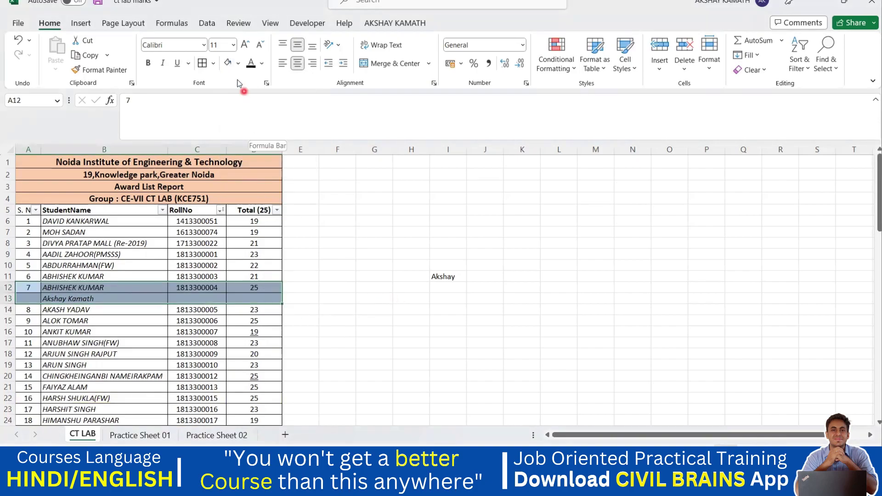
pyautogui.click(312, 210)
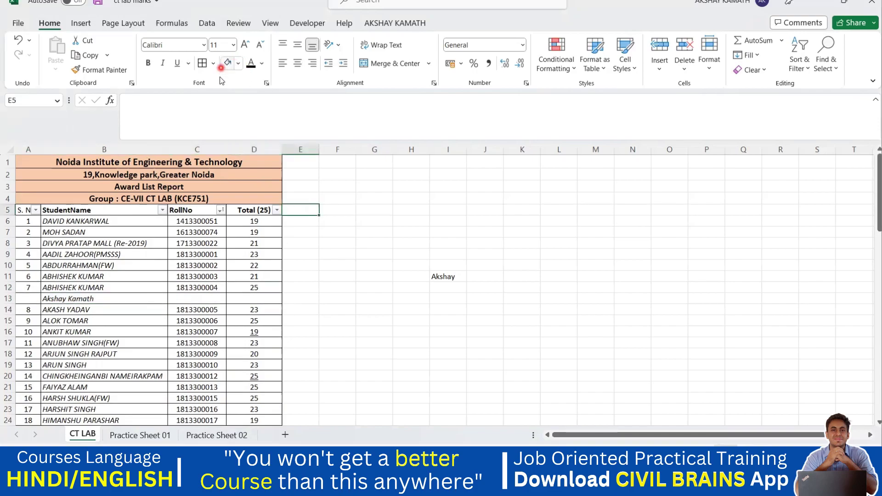
pyautogui.scroll(-2, 142, 291)
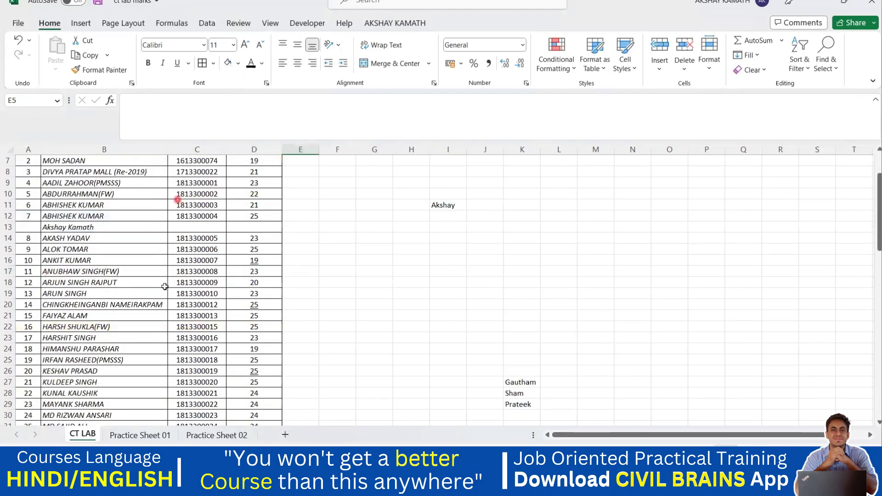
# Set A41:D44, the rows for students 35 to 38, to No Fill
pyautogui.scroll(-8, 156, 289)
pyautogui.moveTo(27, 271); pyautogui.dragTo(267, 300)
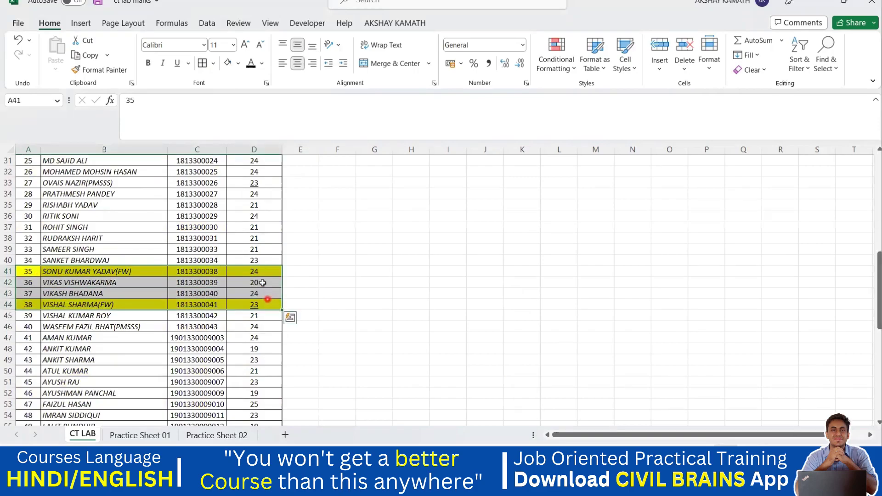
pyautogui.click(238, 63)
pyautogui.click(335, 209)
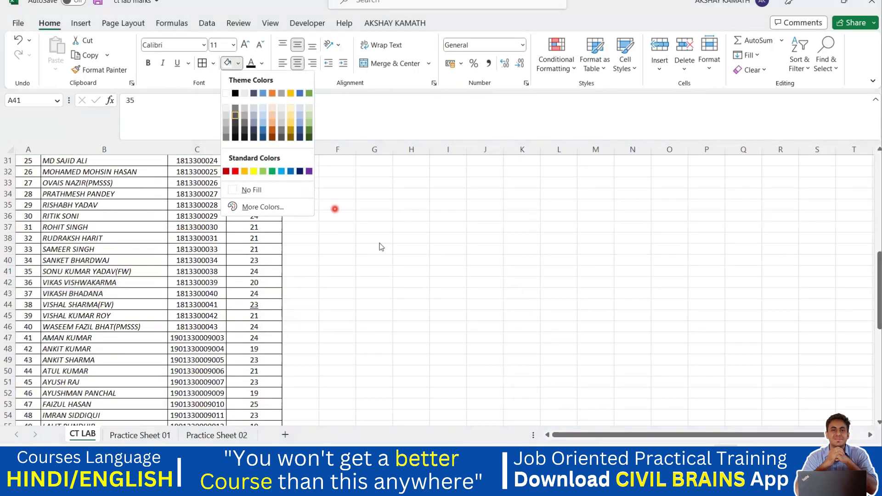
pyautogui.click(228, 64)
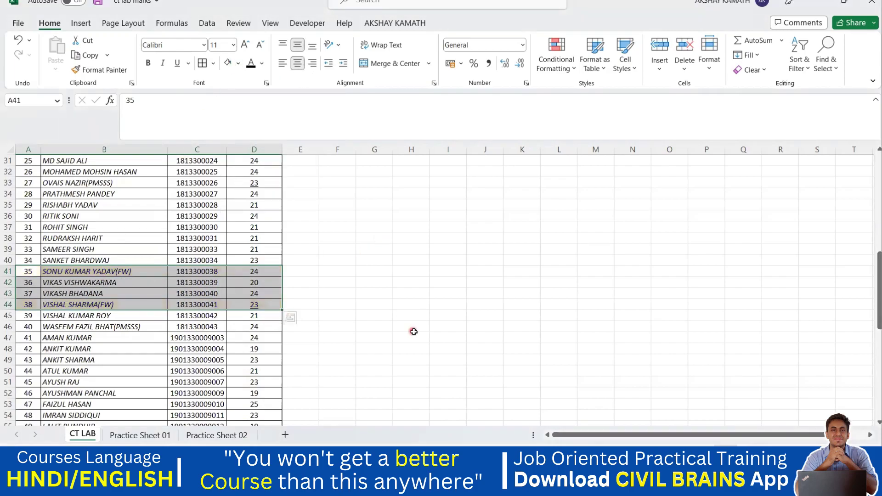
pyautogui.click(411, 335)
pyautogui.scroll(-4, 308, 353)
pyautogui.scroll(-4, 308, 354)
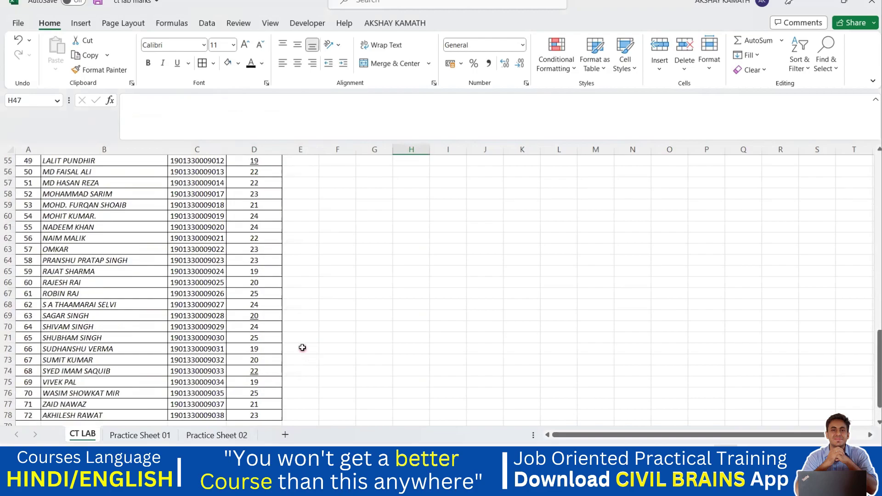
pyautogui.scroll(-3, 303, 351)
pyautogui.scroll(16, 308, 356)
pyautogui.scroll(4, 316, 360)
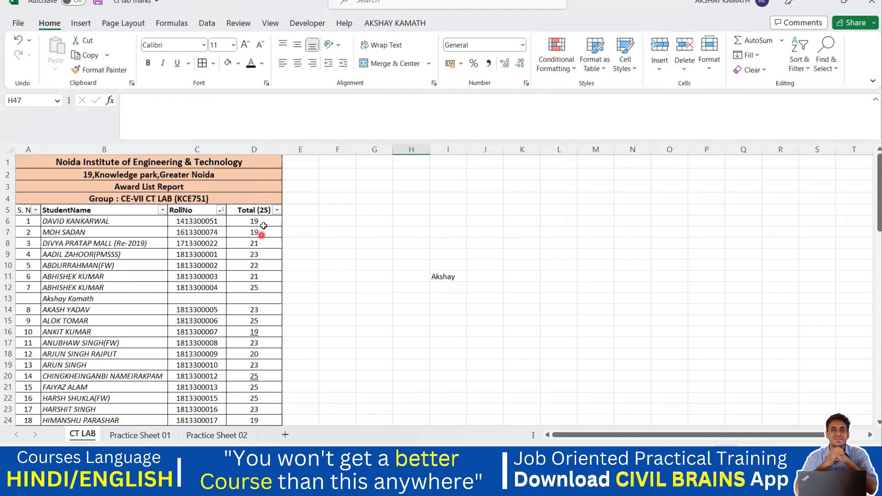
# Change the font colour of the column D Total (25) marks to Purple
pyautogui.moveTo(262, 221); pyautogui.dragTo(264, 382)
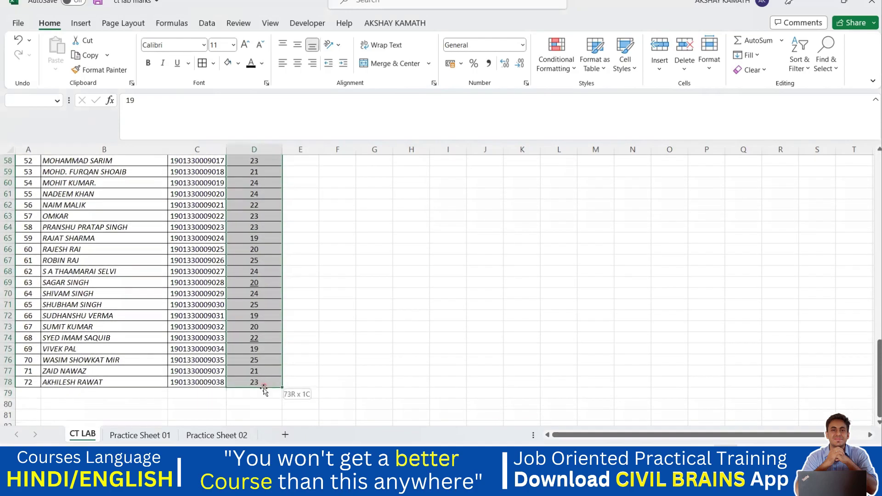
pyautogui.click(264, 65)
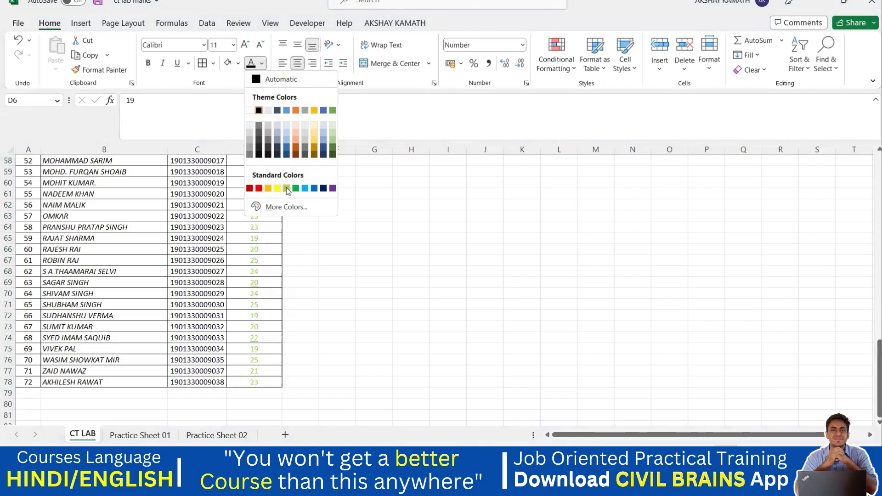
pyautogui.click(334, 189)
pyautogui.scroll(18, 351, 272)
pyautogui.click(349, 273)
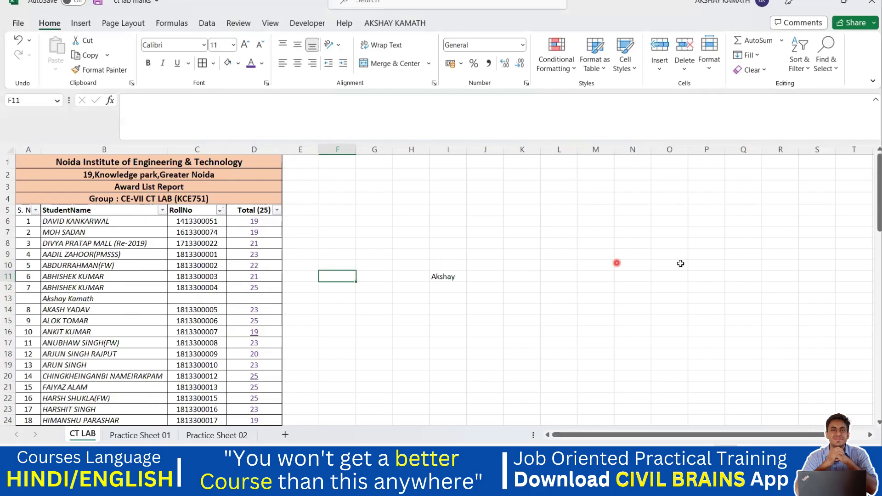
# Open the recent Free Estimation Excel Sheet workbook and view its Wall Putty sheet
pyautogui.click(17, 24)
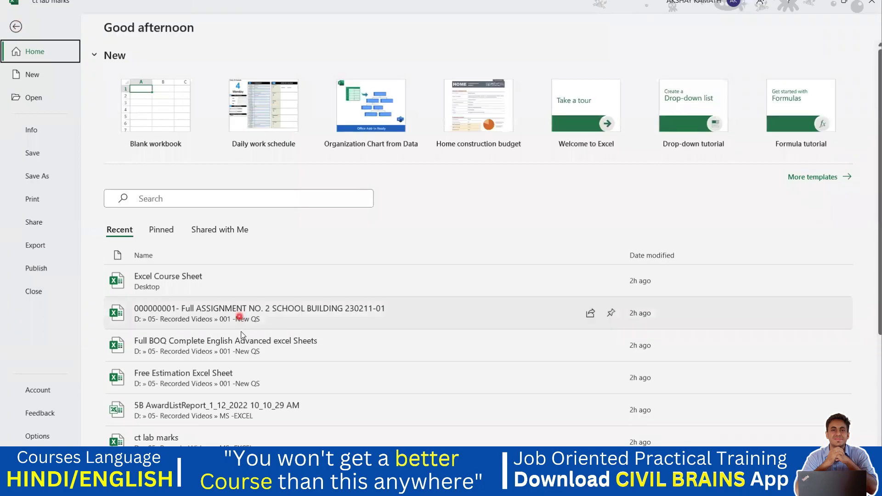
pyautogui.click(231, 372)
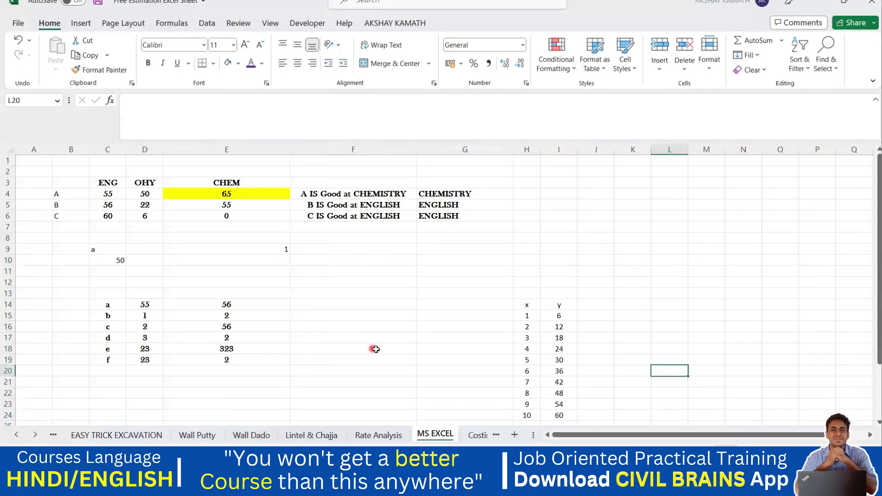
pyautogui.click(196, 436)
pyautogui.scroll(2, 424, 365)
pyautogui.scroll(15, 424, 365)
pyautogui.moveTo(29, 223); pyautogui.dragTo(768, 230)
pyautogui.click(714, 264)
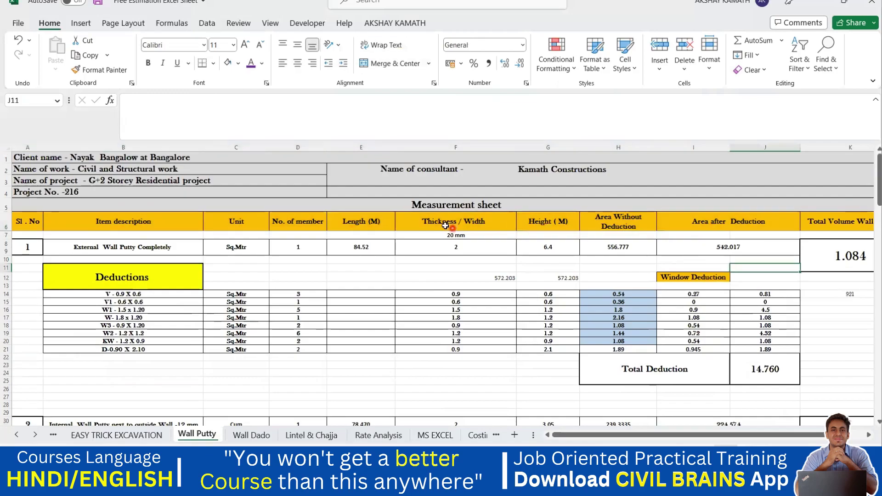
# Show the 2.6.1 hydraulic-excavator earthwork breakdown on the Rate Analysis sheet
pyautogui.click(379, 435)
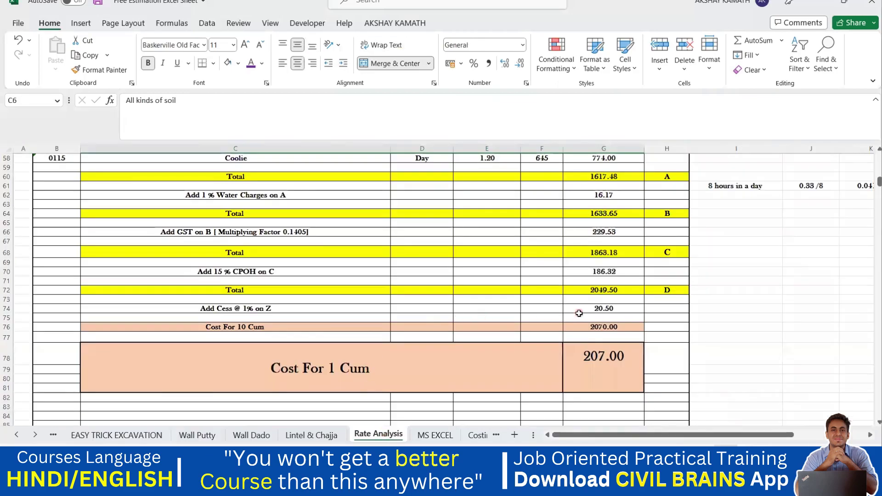
pyautogui.scroll(4, 558, 331)
pyautogui.scroll(4, 561, 322)
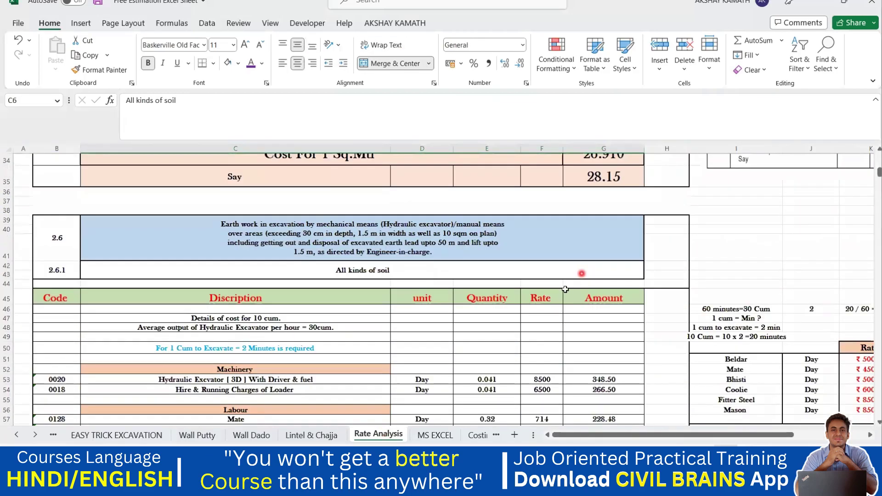
pyautogui.scroll(-2, 562, 291)
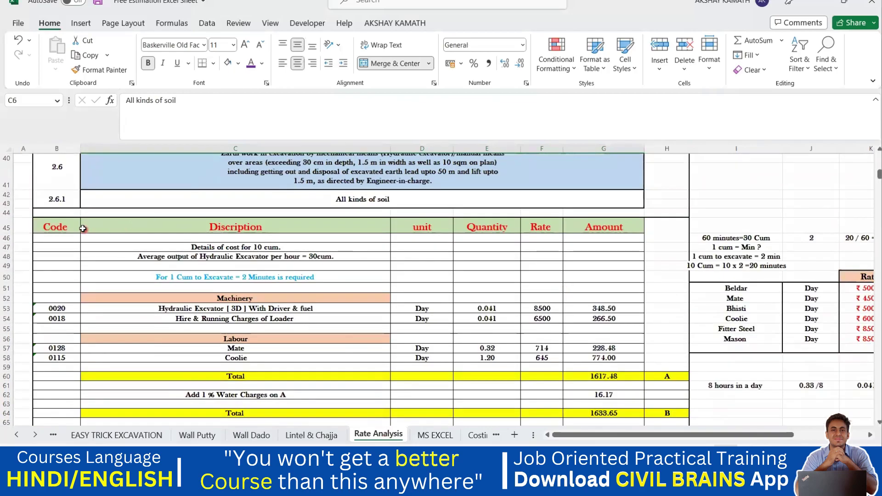
# Fill the Code-to-Amount header cells B45:G45 with Light Blue
pyautogui.moveTo(67, 227); pyautogui.dragTo(608, 230)
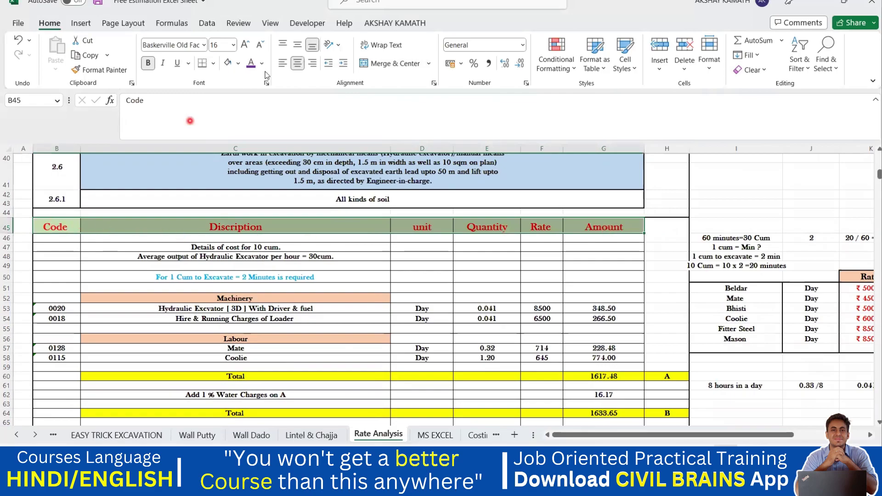
pyautogui.click(239, 64)
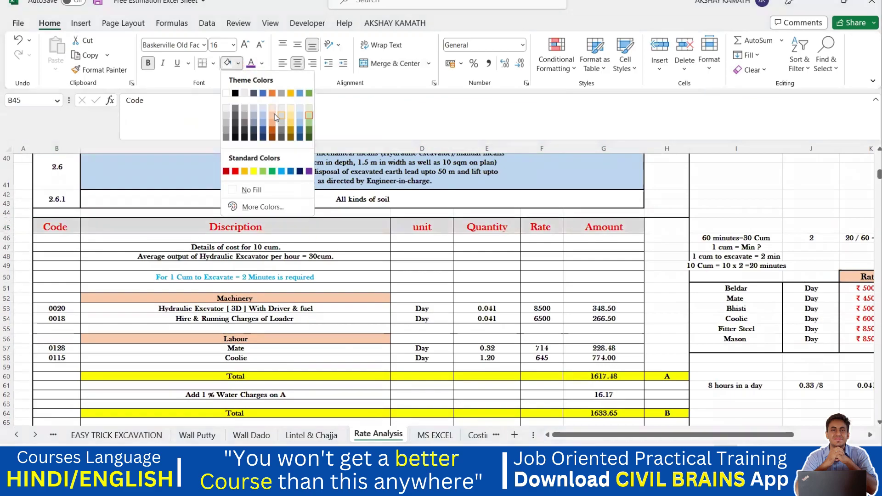
pyautogui.click(283, 172)
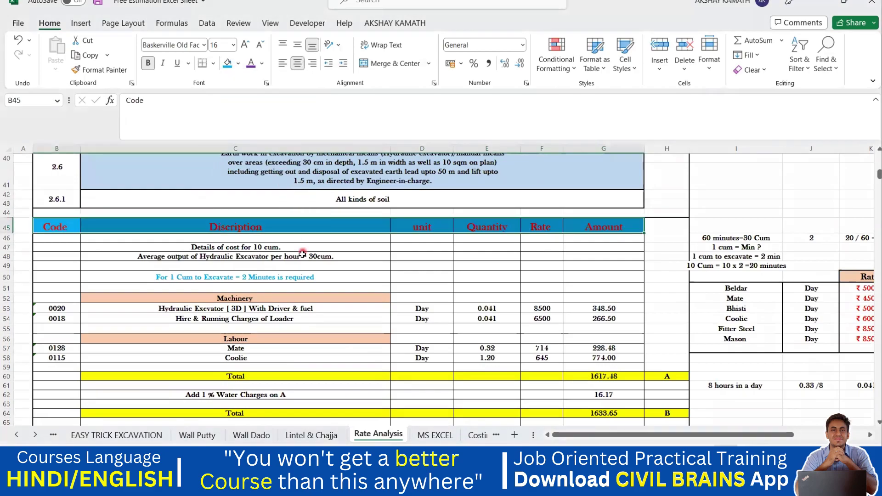
pyautogui.click(129, 257)
# Make the header row 45 text black instead of red
pyautogui.moveTo(52, 227); pyautogui.dragTo(588, 228)
pyautogui.click(261, 63)
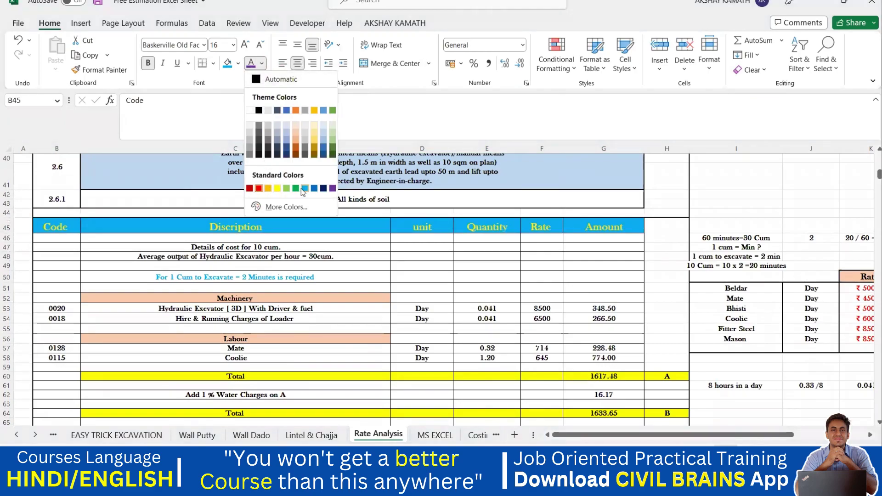
pyautogui.click(259, 111)
pyautogui.click(422, 278)
pyautogui.scroll(-1, 313, 267)
# Colour the descriptions in C106:C112, Stone Aggregate through Carriage of Cement, light blue
pyautogui.scroll(-2, 310, 252)
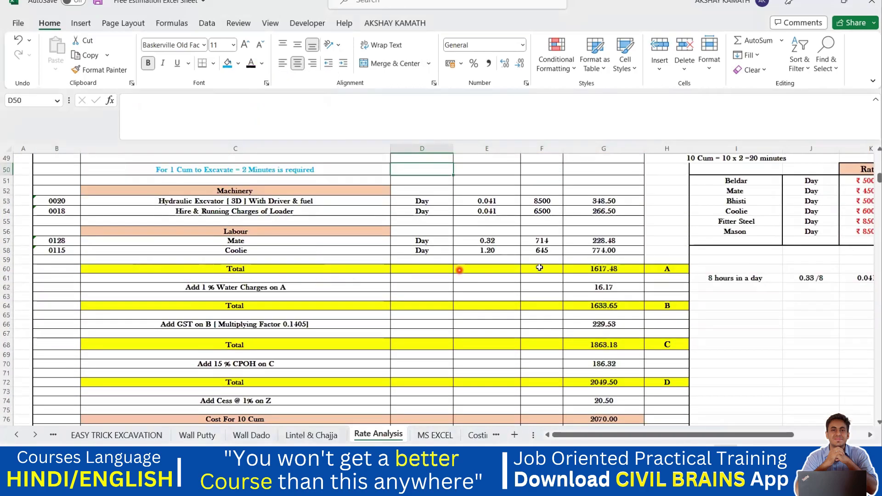
pyautogui.scroll(-8, 547, 269)
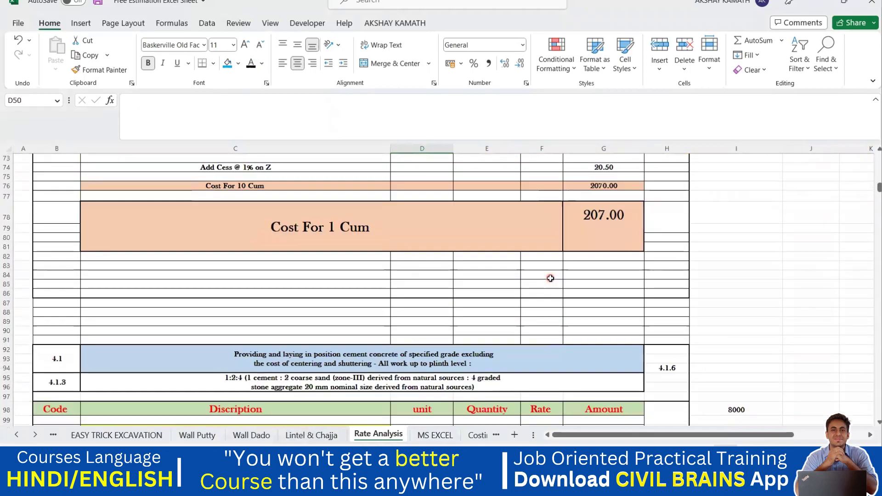
pyautogui.scroll(-3, 551, 279)
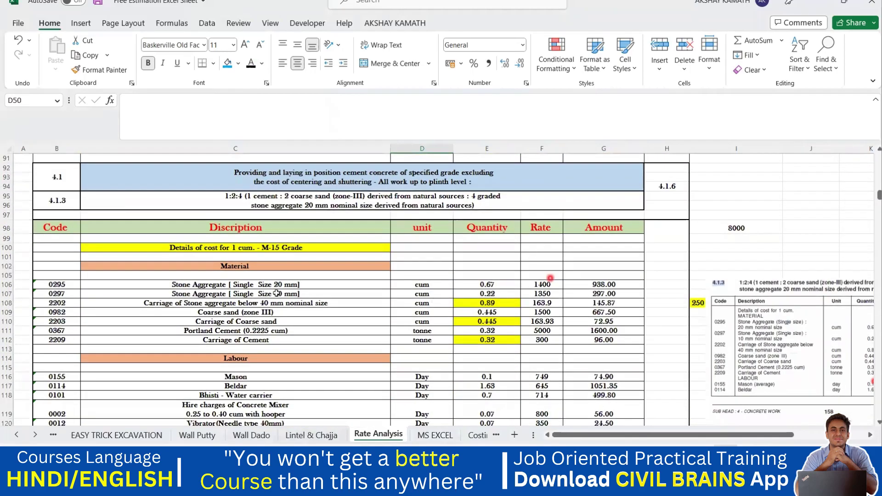
pyautogui.scroll(-2, 277, 293)
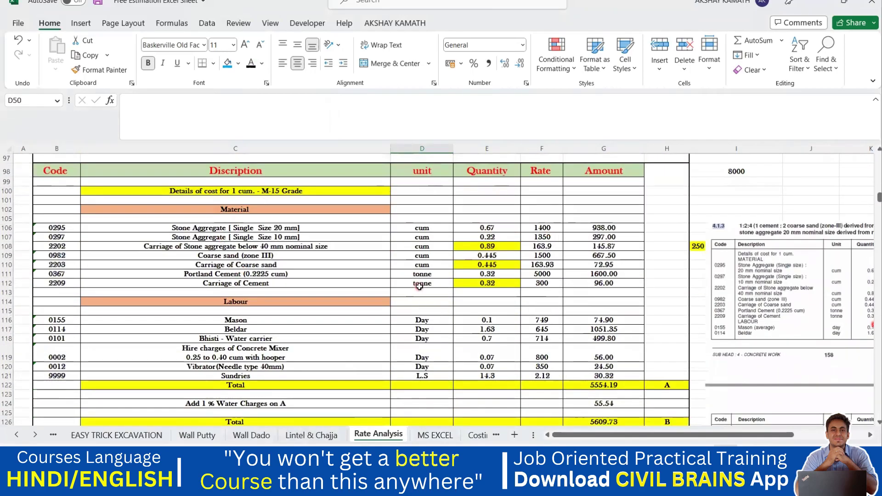
pyautogui.scroll(1, 419, 286)
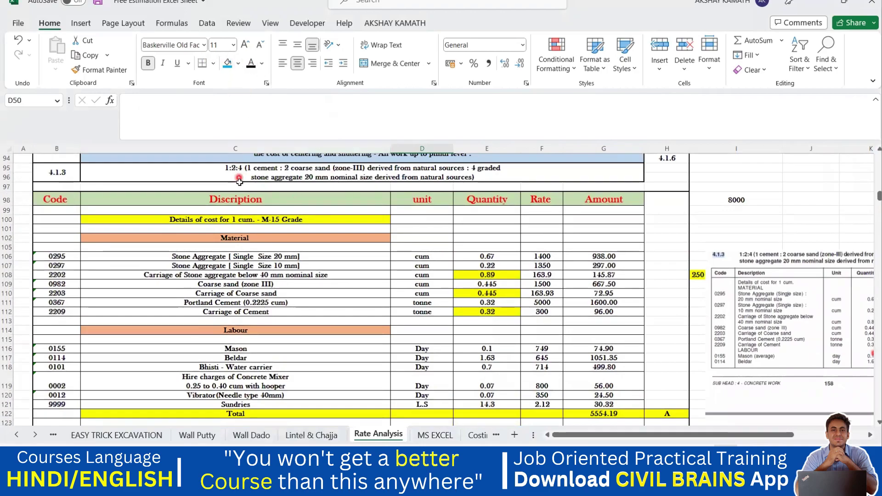
pyautogui.click(255, 61)
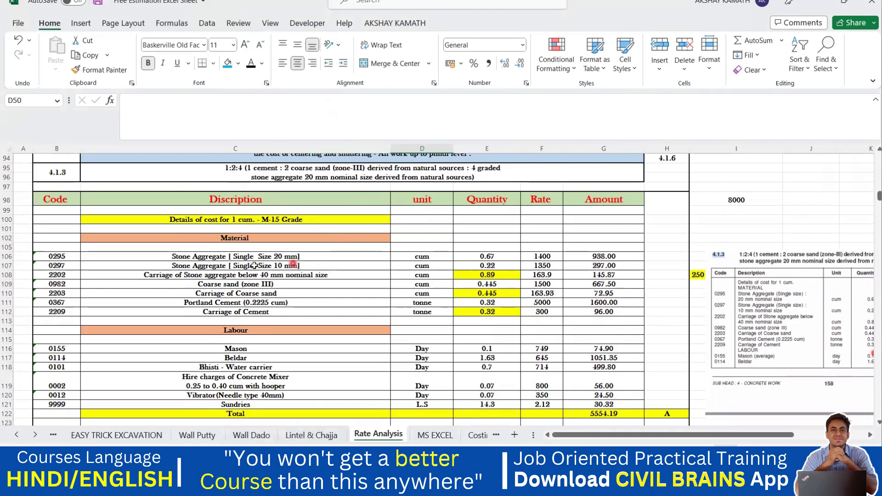
pyautogui.moveTo(181, 256); pyautogui.dragTo(193, 313)
pyautogui.click(262, 64)
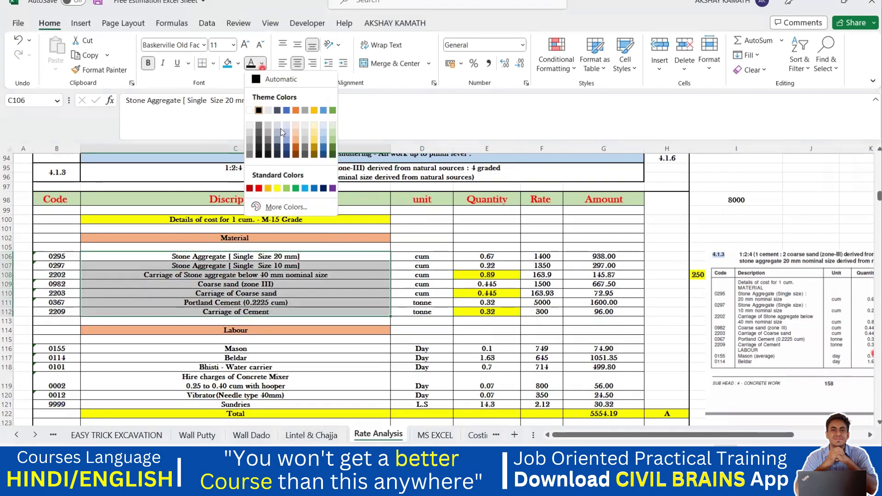
pyautogui.click(308, 189)
pyautogui.click(298, 321)
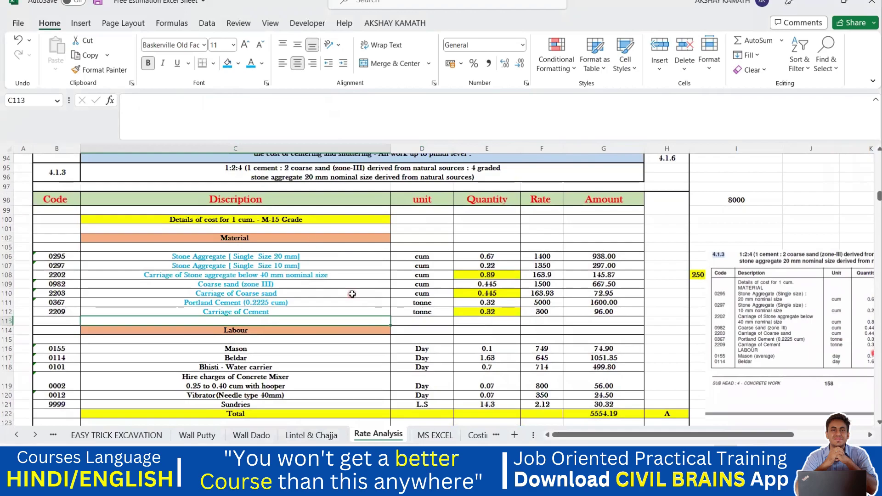
pyautogui.scroll(-1, 363, 288)
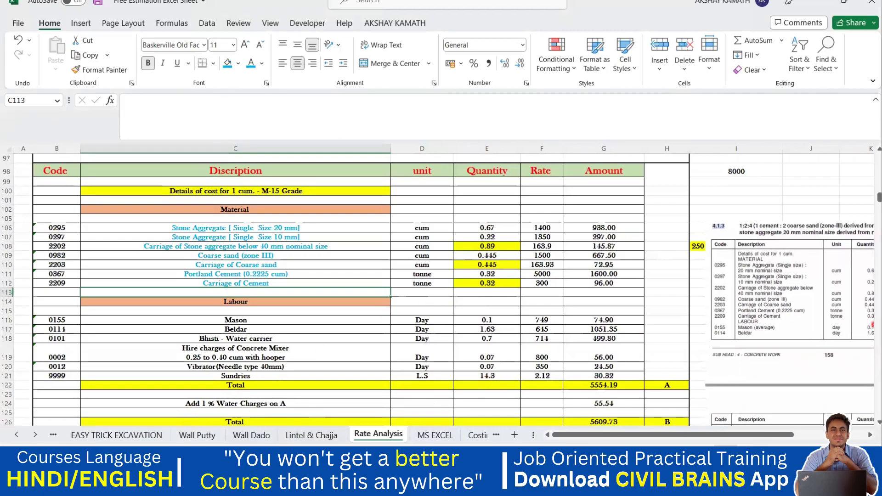
# In the ct lab marks workbook, give the award list title rows A1:D4 light blue text
pyautogui.moveTo(596, 486)
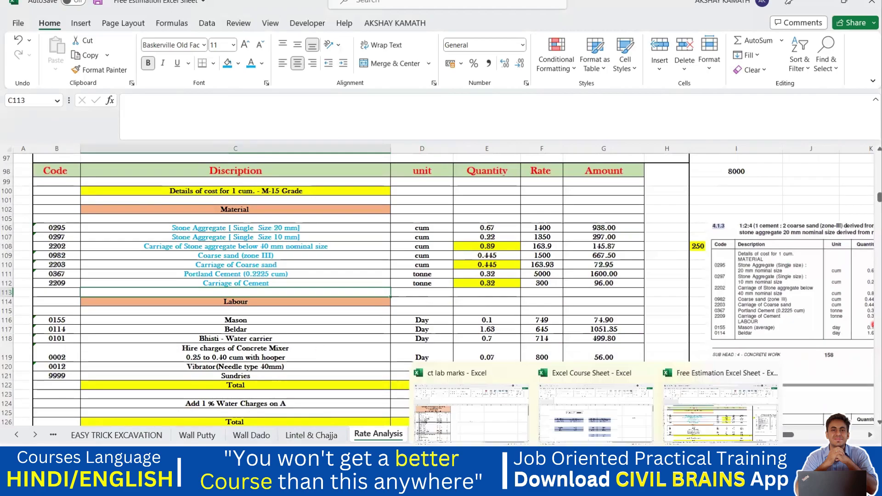
pyautogui.click(468, 404)
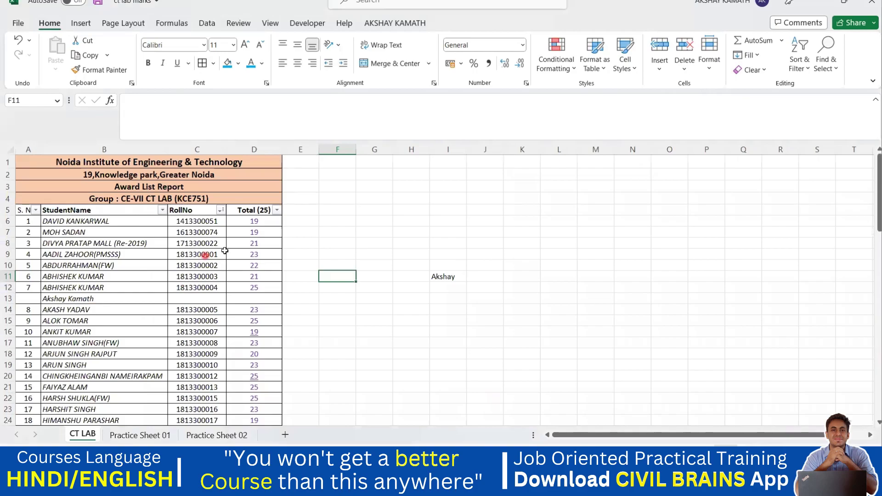
pyautogui.moveTo(42, 161); pyautogui.dragTo(252, 158)
pyautogui.moveTo(70, 167); pyautogui.dragTo(254, 199)
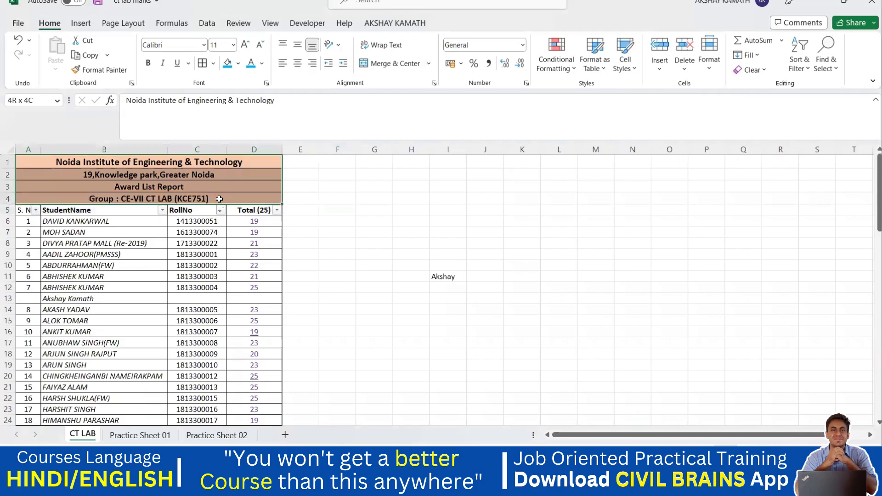
pyautogui.click(265, 66)
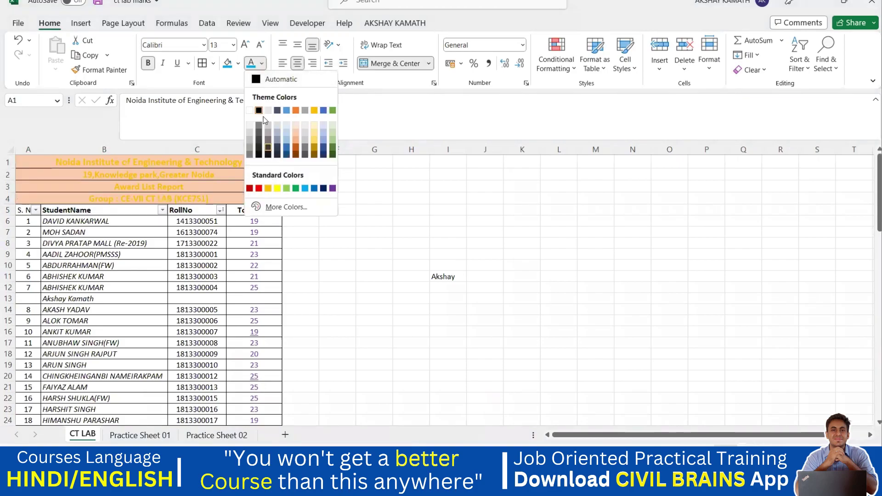
pyautogui.click(305, 188)
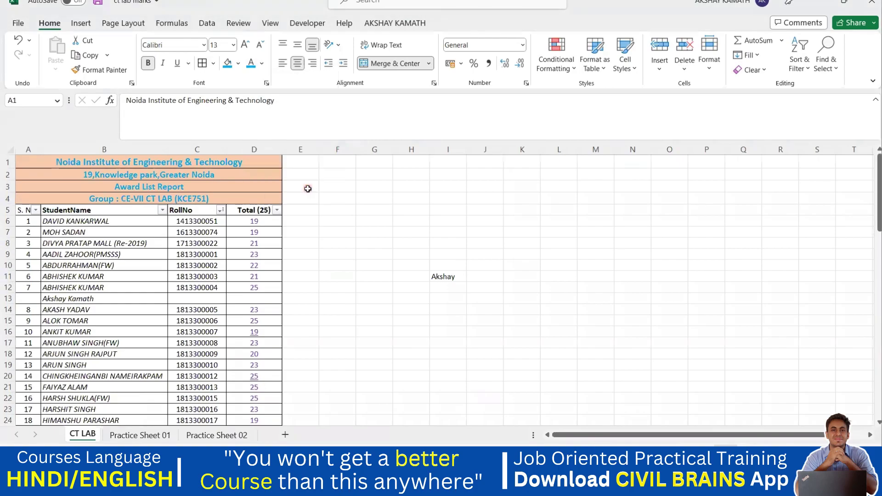
pyautogui.click(324, 187)
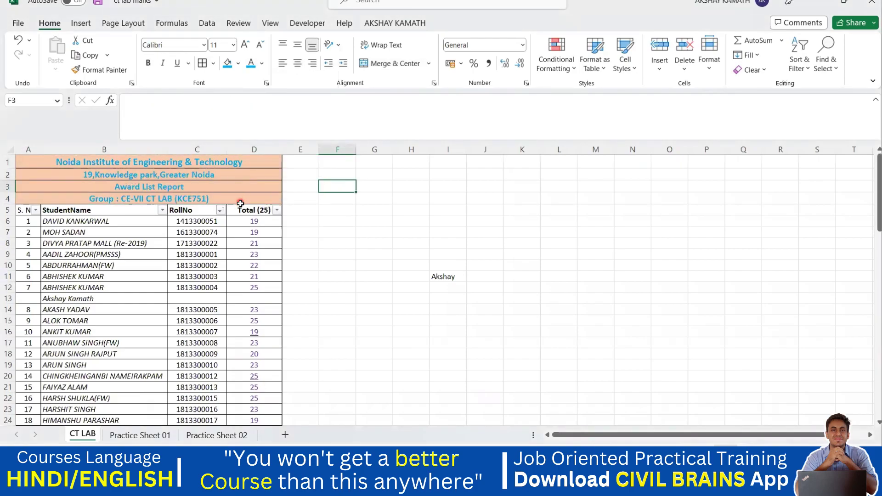
# Try a theme colour on the four title rows, then settle on standard Dark Blue
pyautogui.moveTo(55, 160); pyautogui.dragTo(203, 201)
pyautogui.click(262, 65)
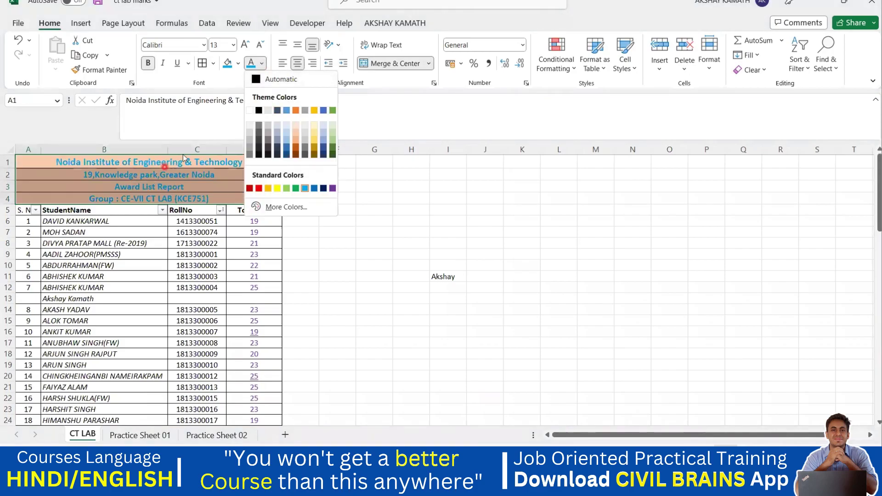
pyautogui.click(286, 112)
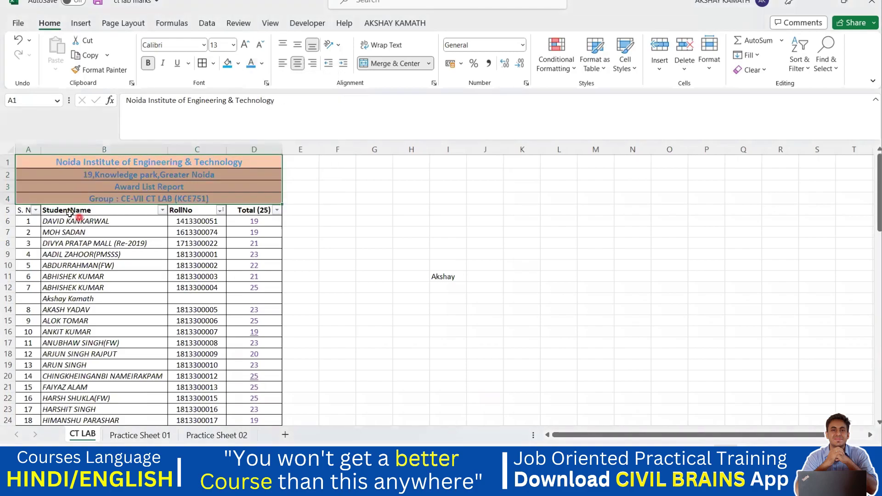
pyautogui.click(265, 66)
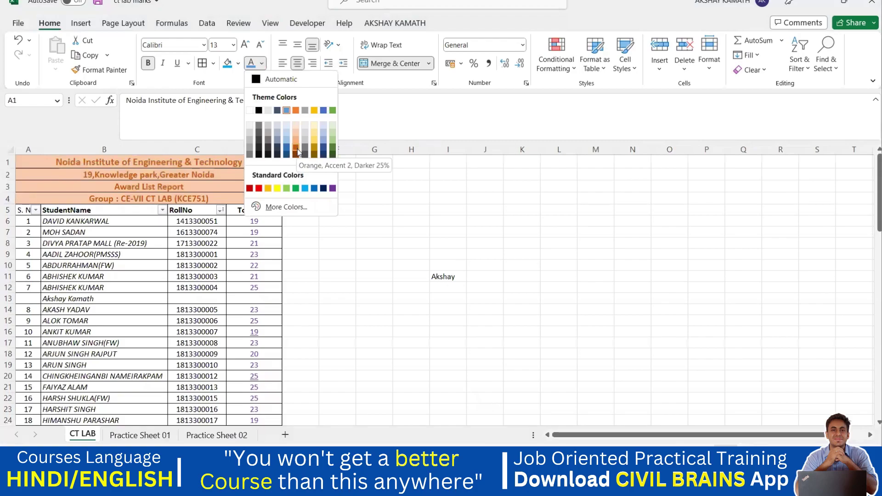
pyautogui.click(323, 188)
pyautogui.click(320, 197)
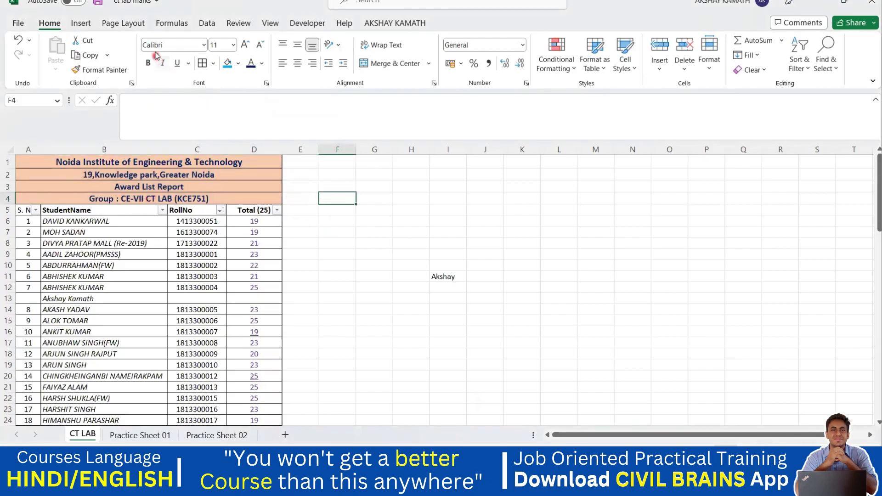
pyautogui.click(262, 63)
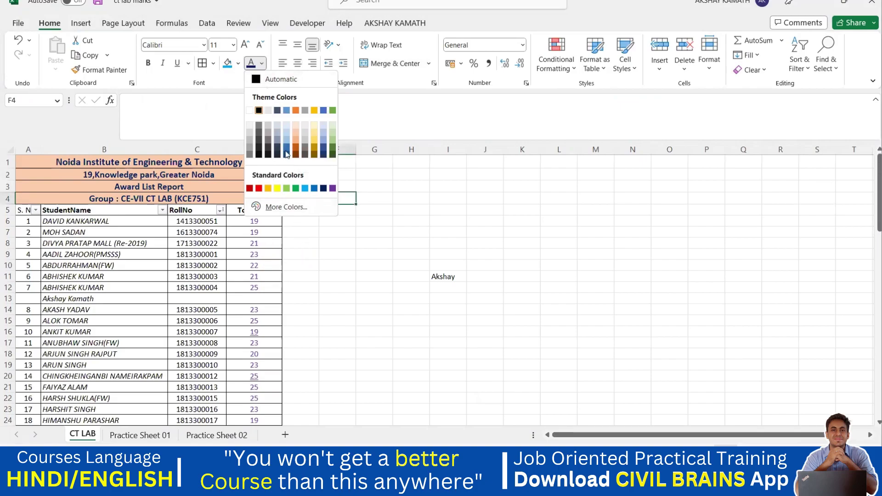
pyautogui.click(279, 209)
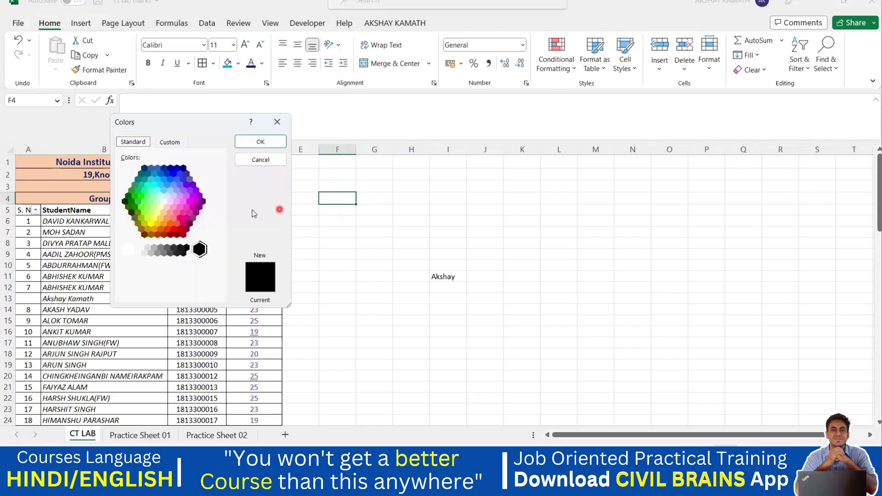
pyautogui.click(186, 205)
pyautogui.click(183, 190)
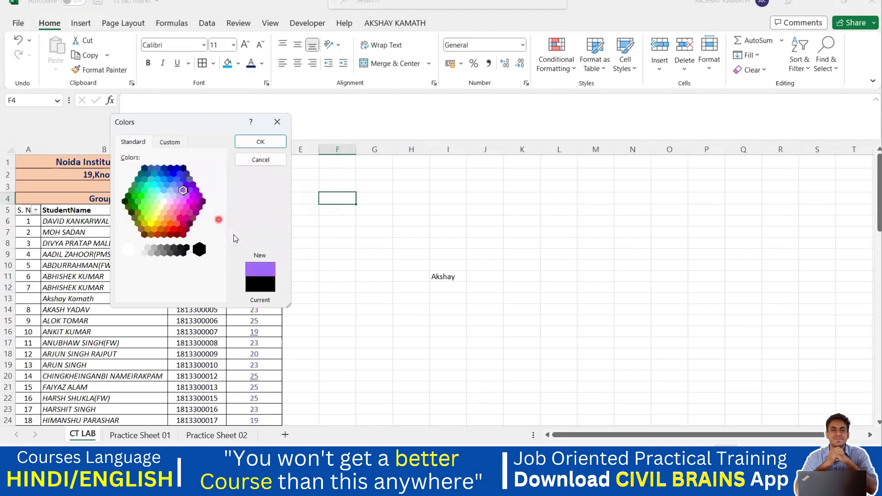
pyautogui.click(186, 185)
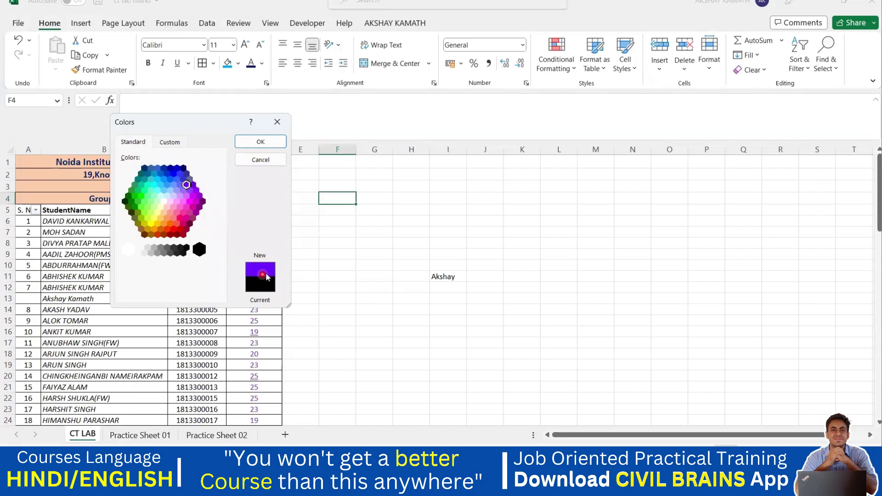
pyautogui.moveTo(184, 190); pyautogui.dragTo(164, 182)
pyautogui.click(173, 185)
pyautogui.click(171, 143)
pyautogui.click(140, 142)
pyautogui.moveTo(175, 185); pyautogui.dragTo(148, 207)
pyautogui.click(169, 143)
pyautogui.moveTo(149, 170); pyautogui.dragTo(126, 170)
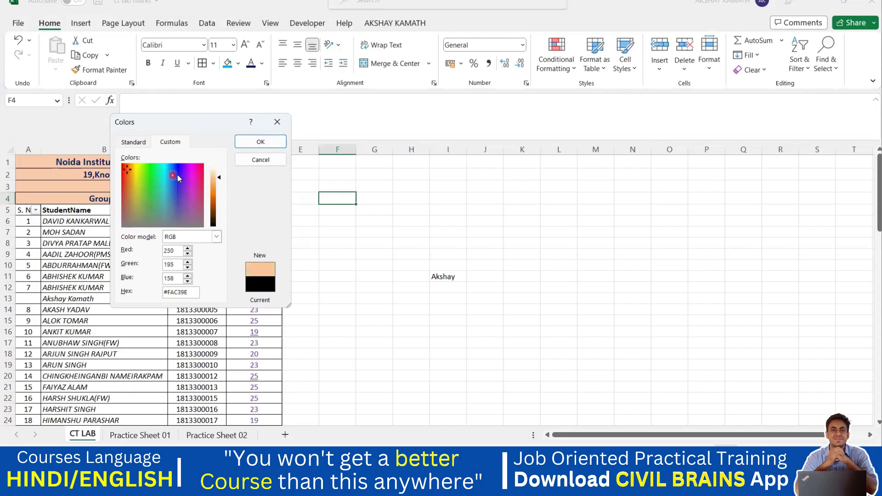
pyautogui.moveTo(221, 178)
pyautogui.mouseDown()
pyautogui.moveTo(222, 222)
pyautogui.moveTo(220, 183)
pyautogui.mouseUp()
pyautogui.moveTo(128, 171); pyautogui.dragTo(134, 173)
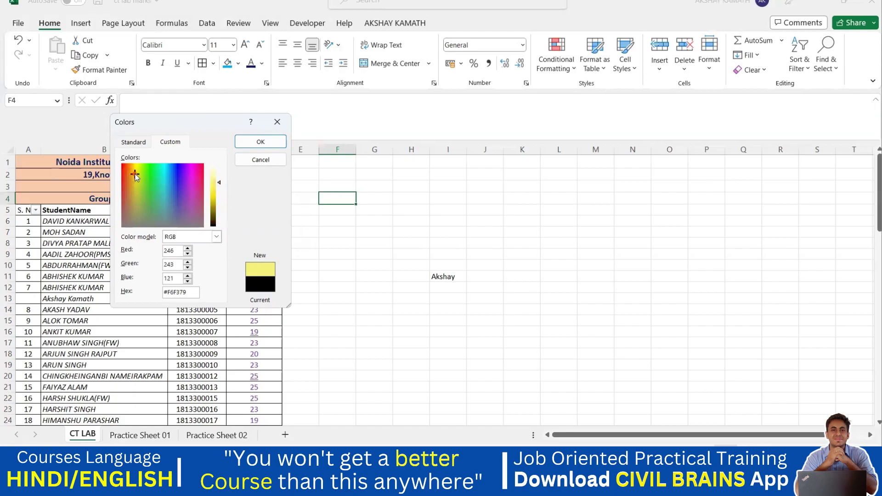
pyautogui.moveTo(220, 184)
pyautogui.mouseDown()
pyautogui.moveTo(222, 223)
pyautogui.moveTo(220, 189)
pyautogui.mouseUp()
pyautogui.click(188, 253)
pyautogui.click(188, 253)
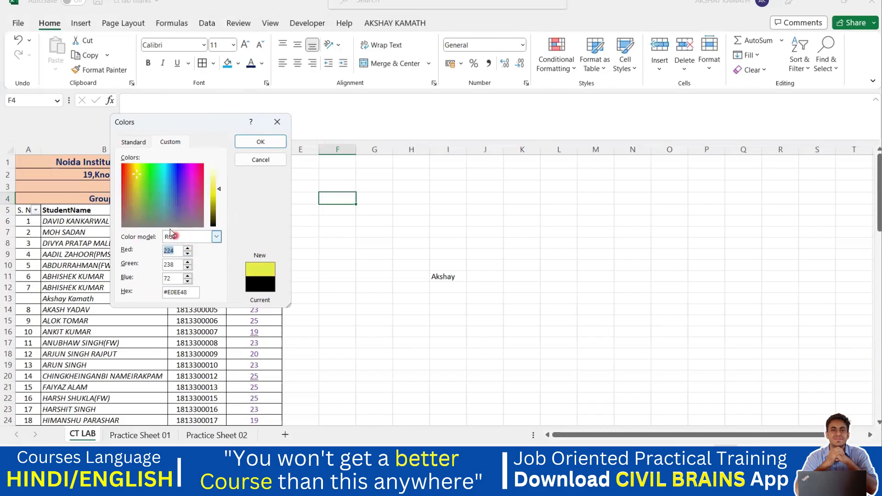
pyautogui.click(187, 264)
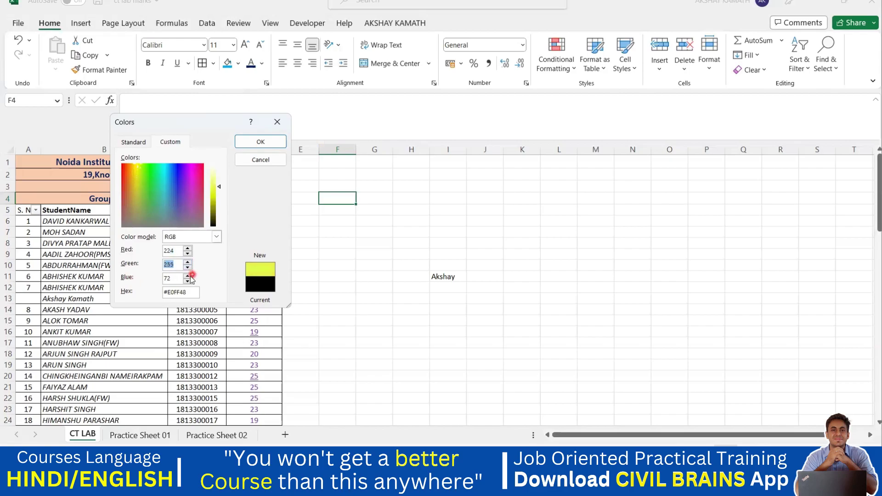
pyautogui.click(188, 276)
pyautogui.click(189, 281)
pyautogui.click(188, 268)
pyautogui.click(188, 267)
pyautogui.click(188, 249)
pyautogui.click(189, 249)
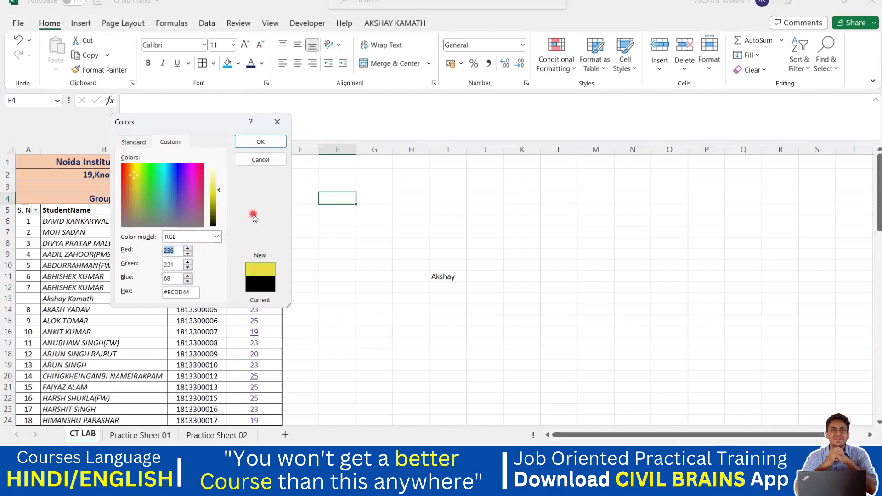
pyautogui.moveTo(139, 177); pyautogui.dragTo(156, 186)
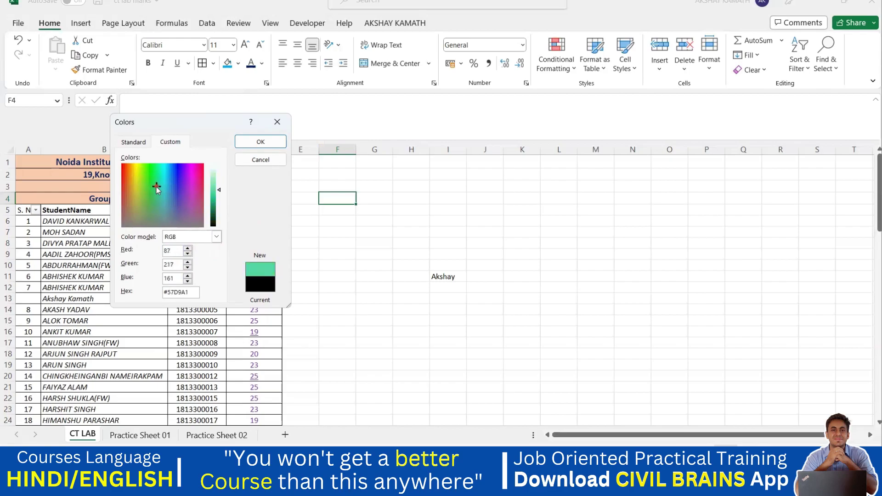
pyautogui.click(261, 142)
pyautogui.click(240, 254)
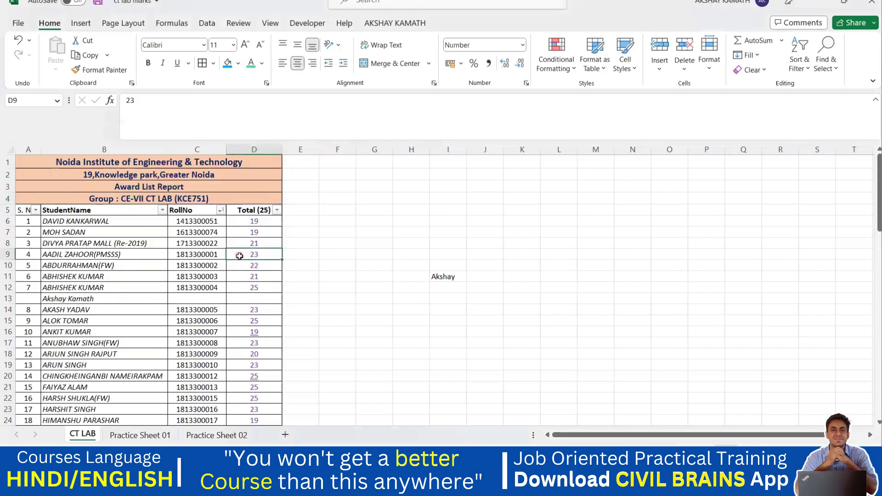
pyautogui.click(143, 264)
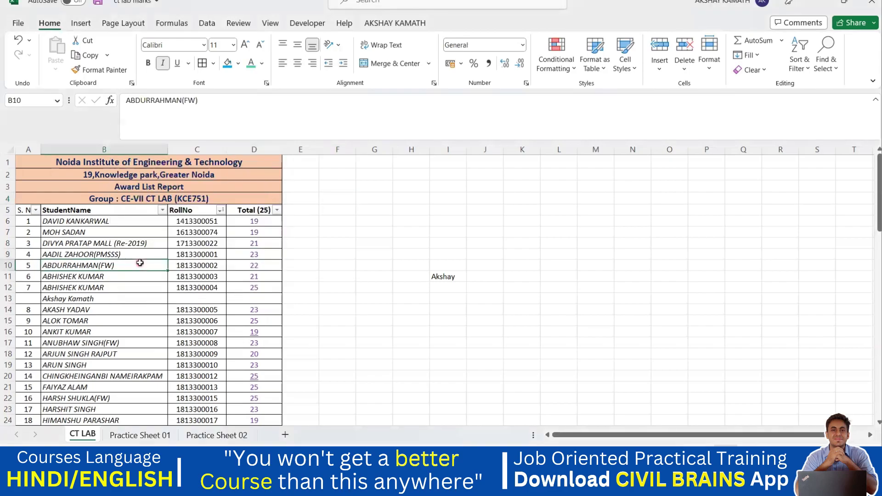
pyautogui.click(263, 64)
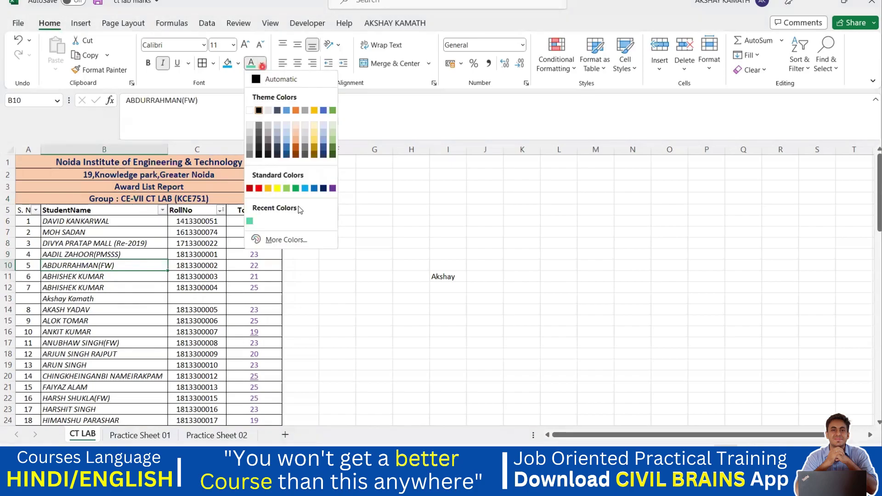
pyautogui.click(289, 240)
pyautogui.click(176, 191)
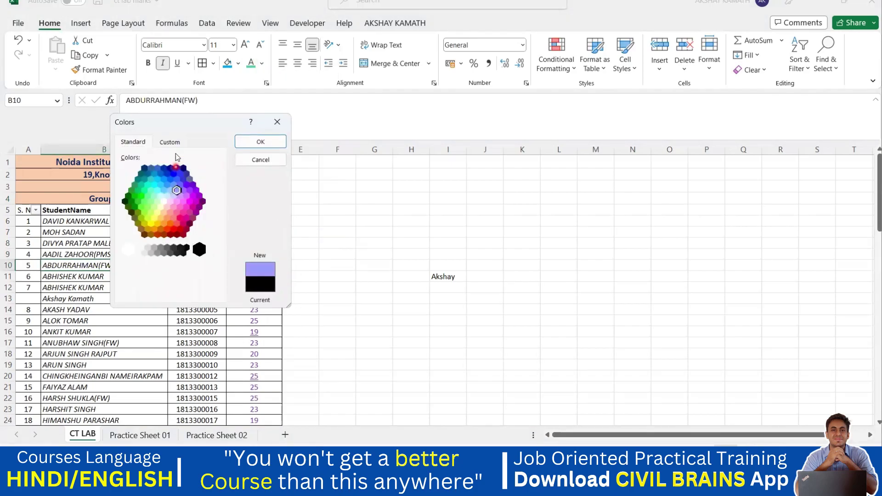
pyautogui.click(170, 142)
pyautogui.click(152, 184)
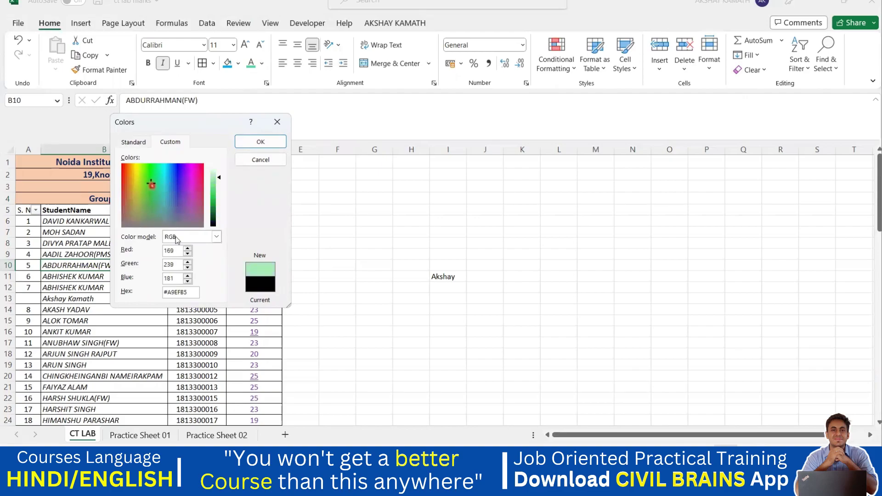
pyautogui.click(261, 142)
pyautogui.click(191, 276)
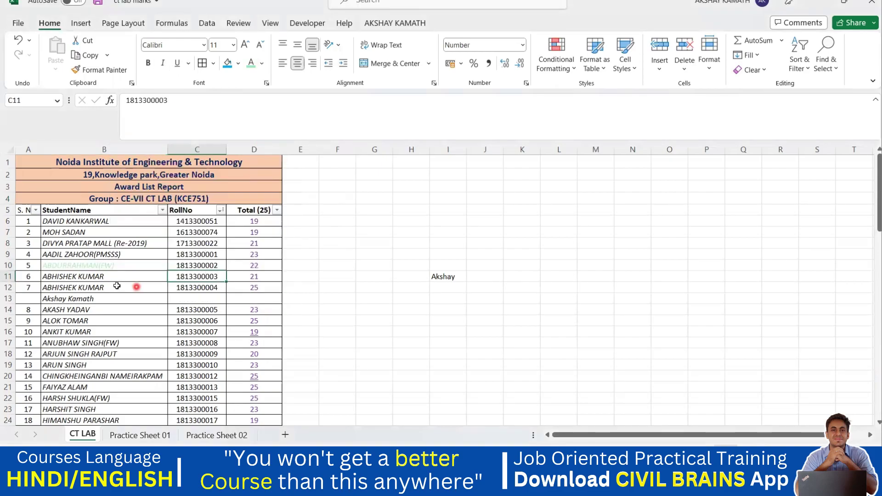
pyautogui.hotkey('ctrl', 'z')
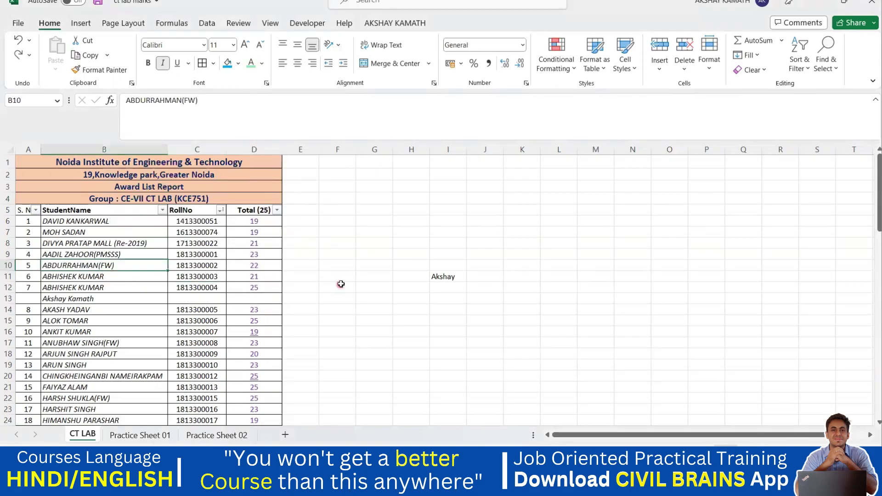
pyautogui.click(337, 286)
pyautogui.click(254, 67)
pyautogui.click(262, 64)
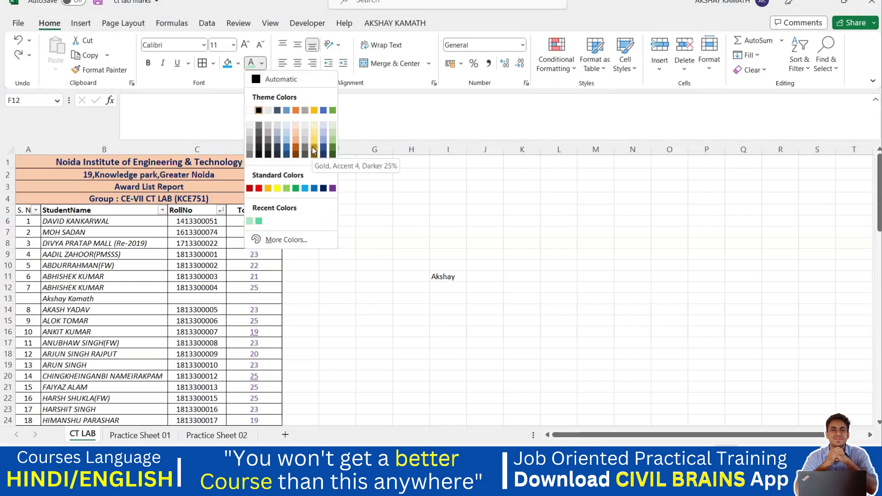
pyautogui.click(382, 217)
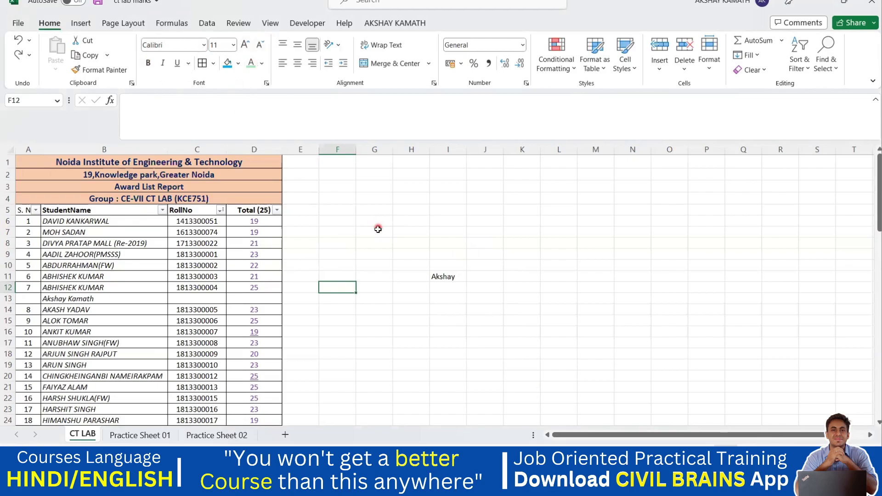
pyautogui.click(298, 45)
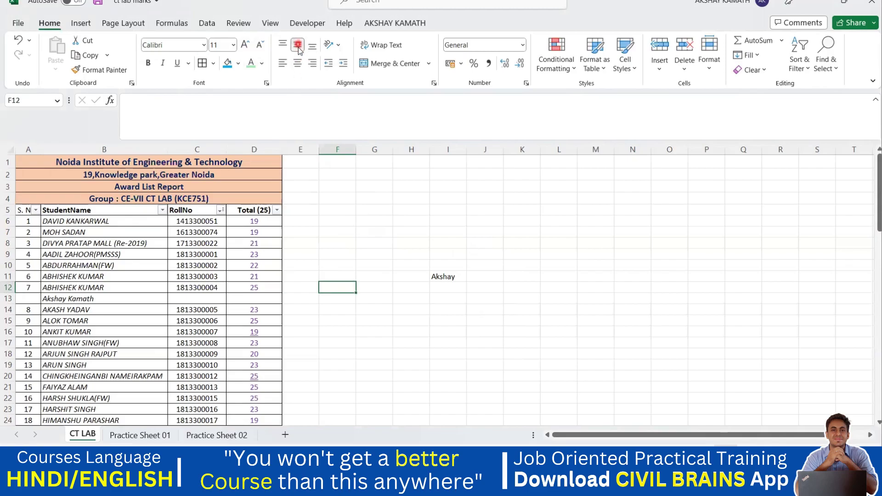